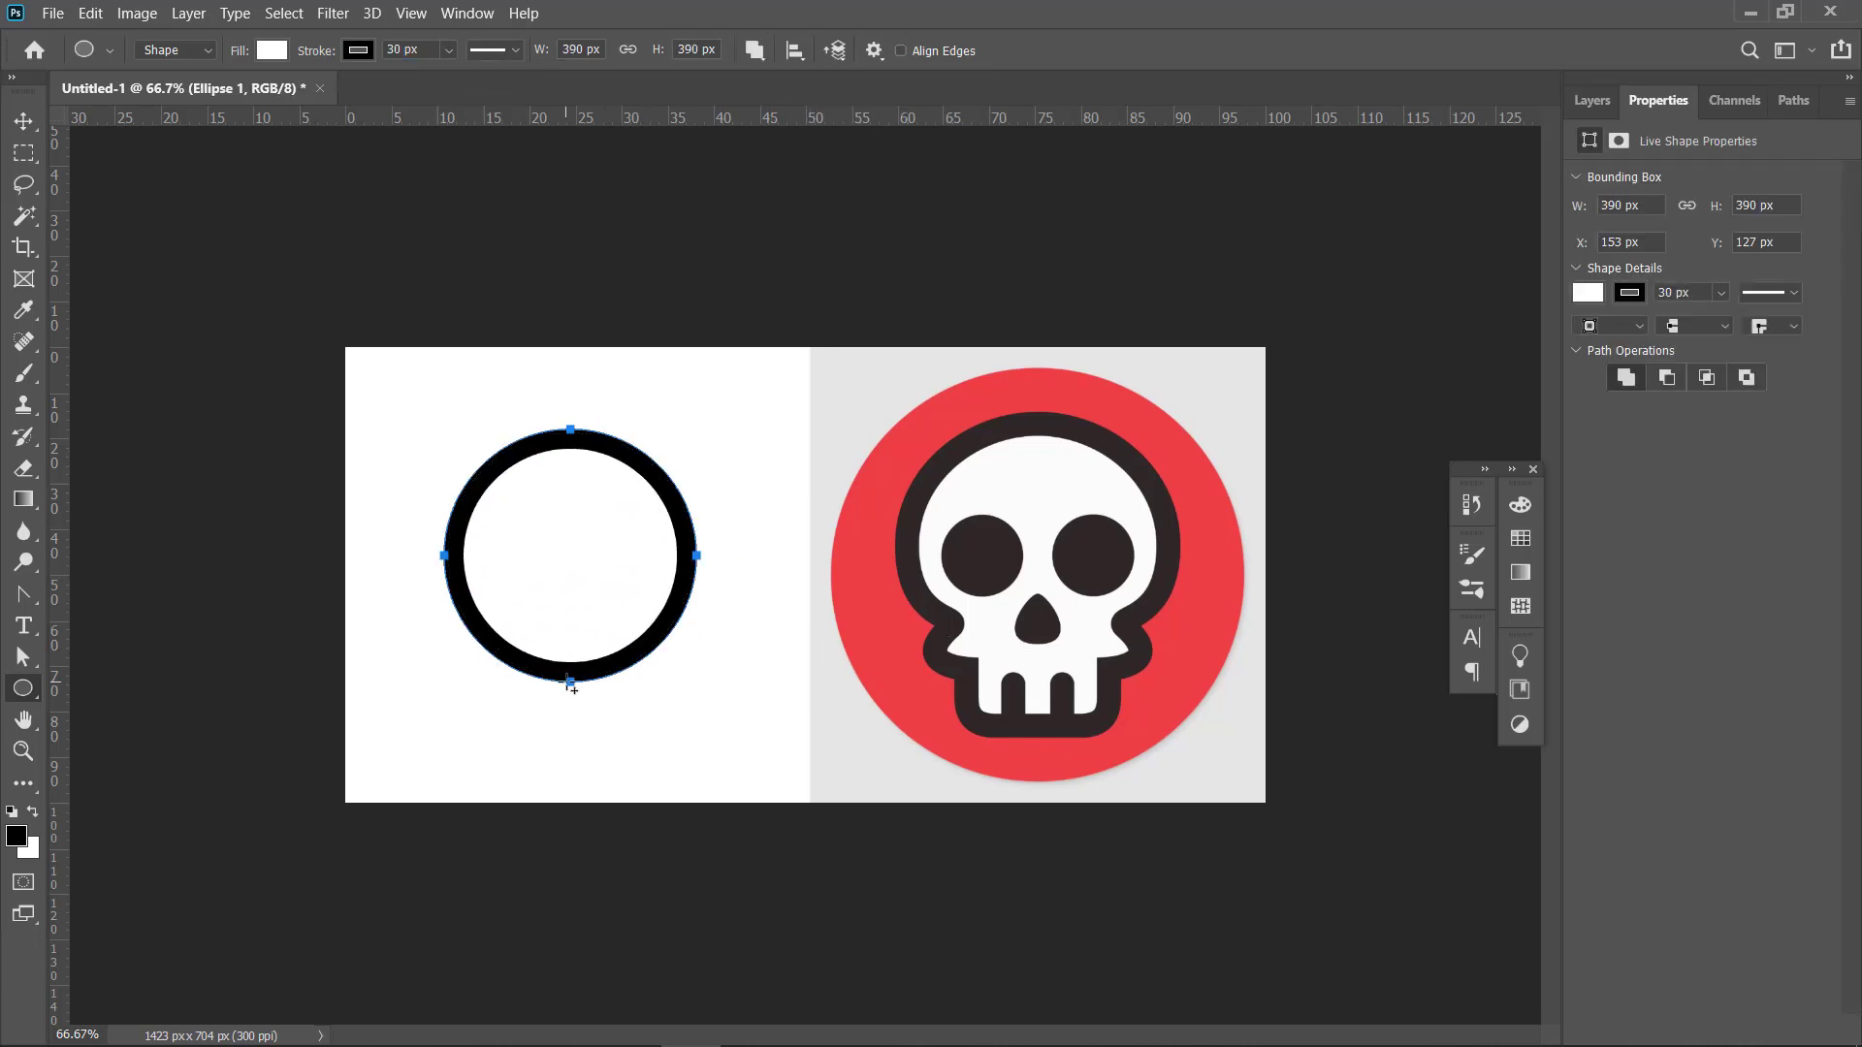
Rough out the skull outline: a 390 px head circle, a base ellipse and a merged jaw rectangle
mouse_move(463, 633)
mouse_down()
mouse_move(676, 704)
mouse_move(678, 671)
mouse_move(656, 669)
mouse_up()
key(a)
click(885, 415)
click(613, 53)
right_click(23, 687)
click(145, 702)
click(755, 50)
click(853, 103)
mouse_move(511, 643)
mouse_down()
mouse_move(630, 769)
mouse_move(589, 693)
mouse_up()
key(v)
Delete the top edge of a small jaw rectangle so it leaves teeth lines
key(u)
key(a)
click(568, 693)
key(Delete)
scroll(587, 766, up, 3)
scroll(582, 679, down, 1)
scroll(412, 748, down, 2)
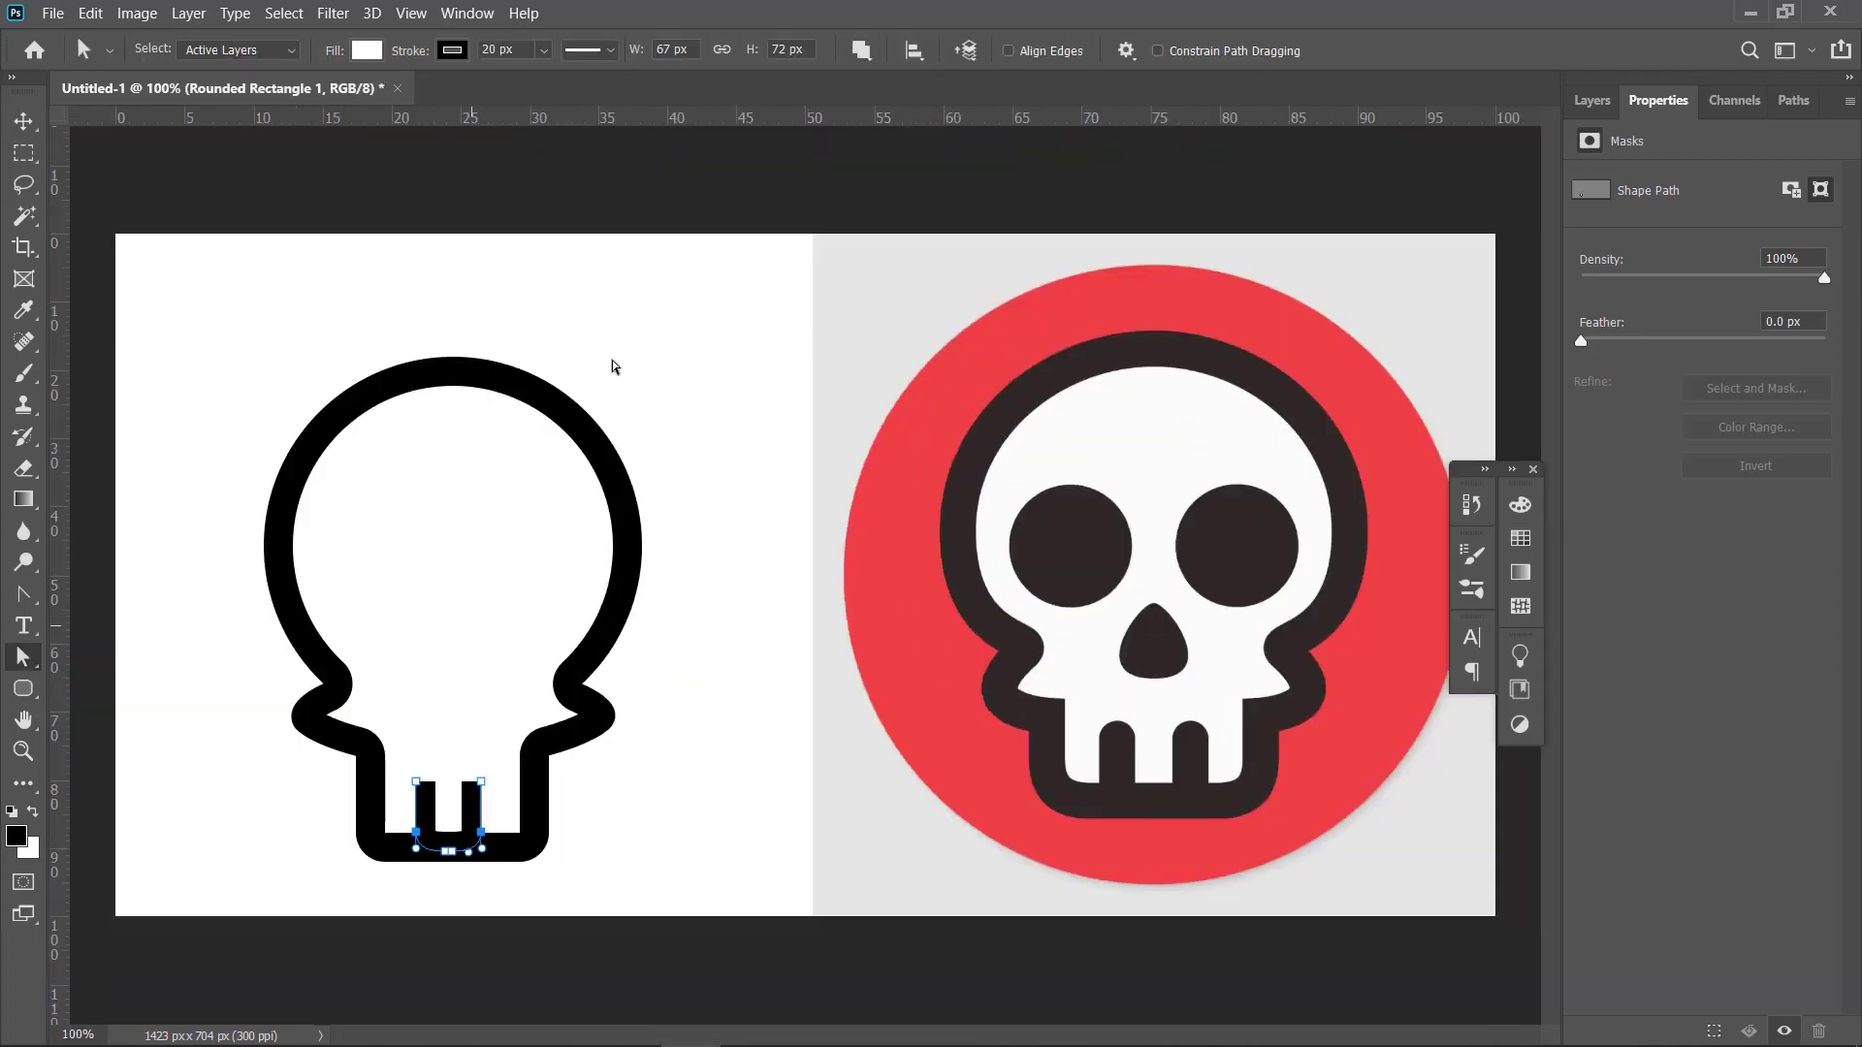
Add two black eye circles and a small black round nose
key(shift+u)
drag(481, 484, 592, 595)
key(v)
drag(537, 539, 379, 539)
key(u)
drag(425, 627, 482, 684)
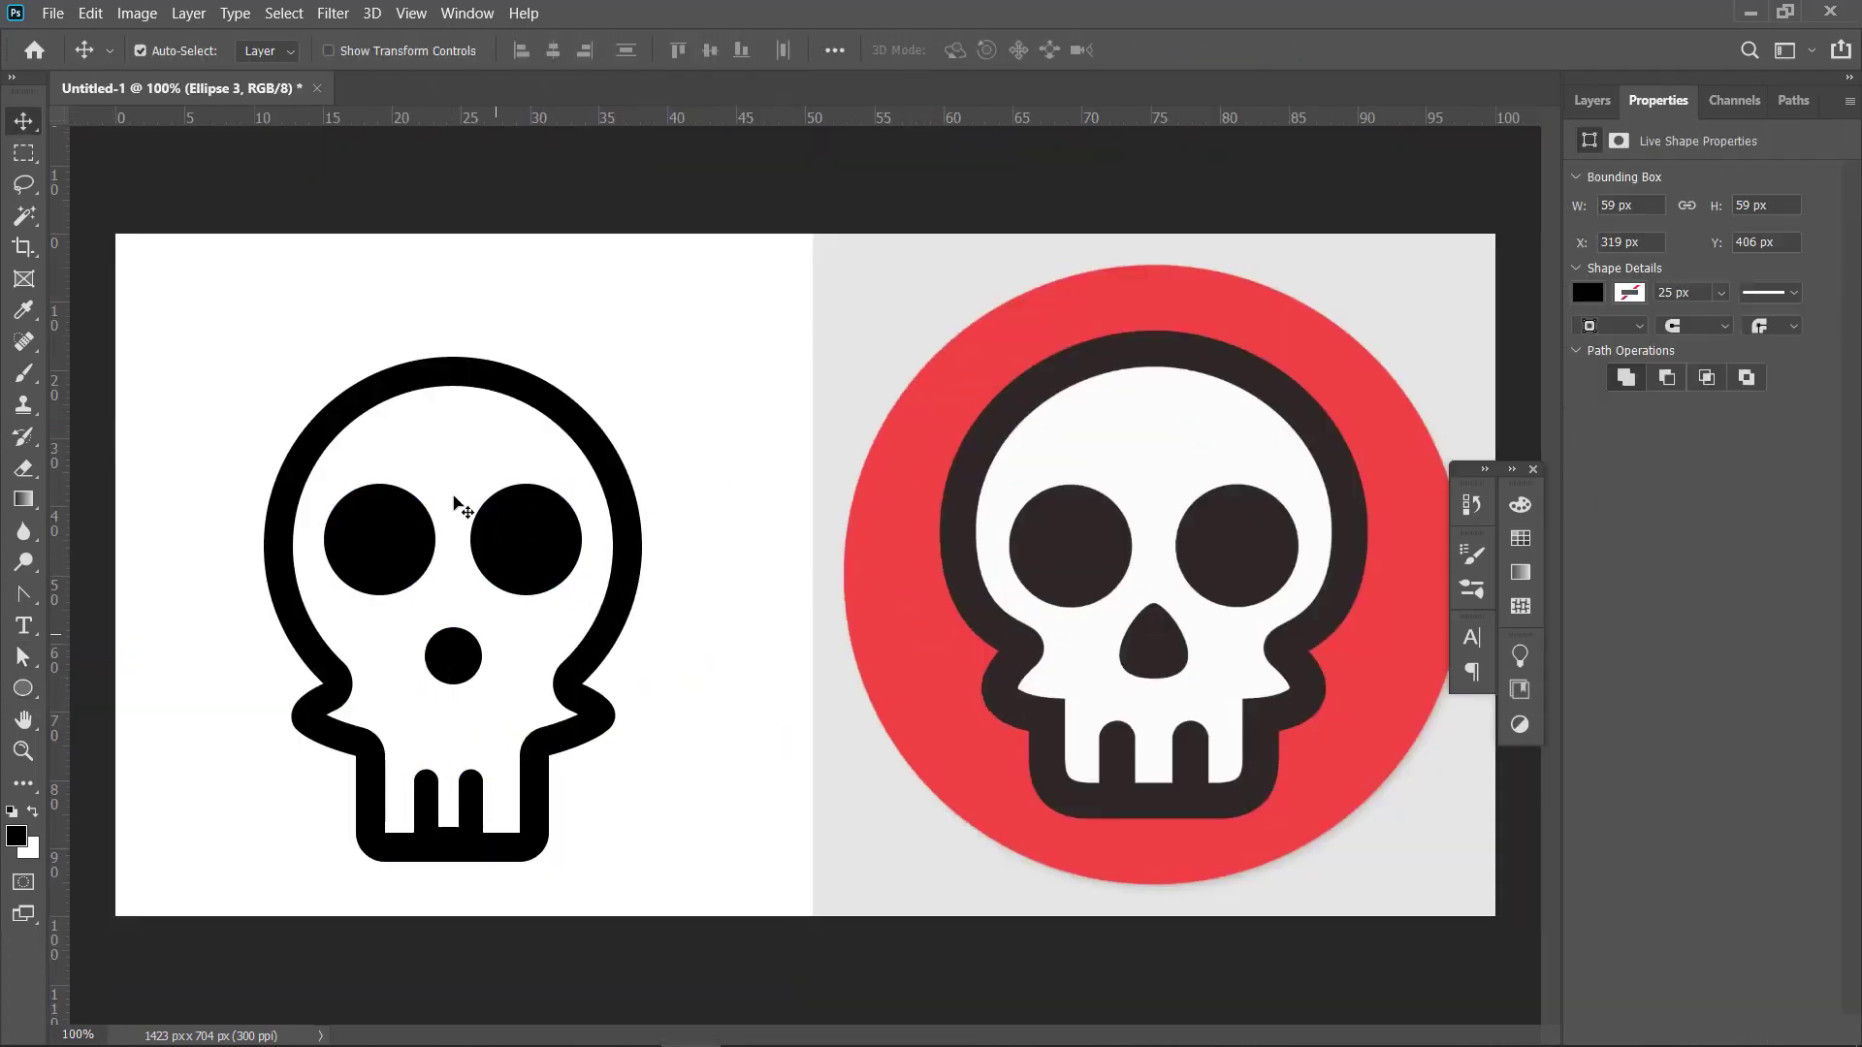
key(a)
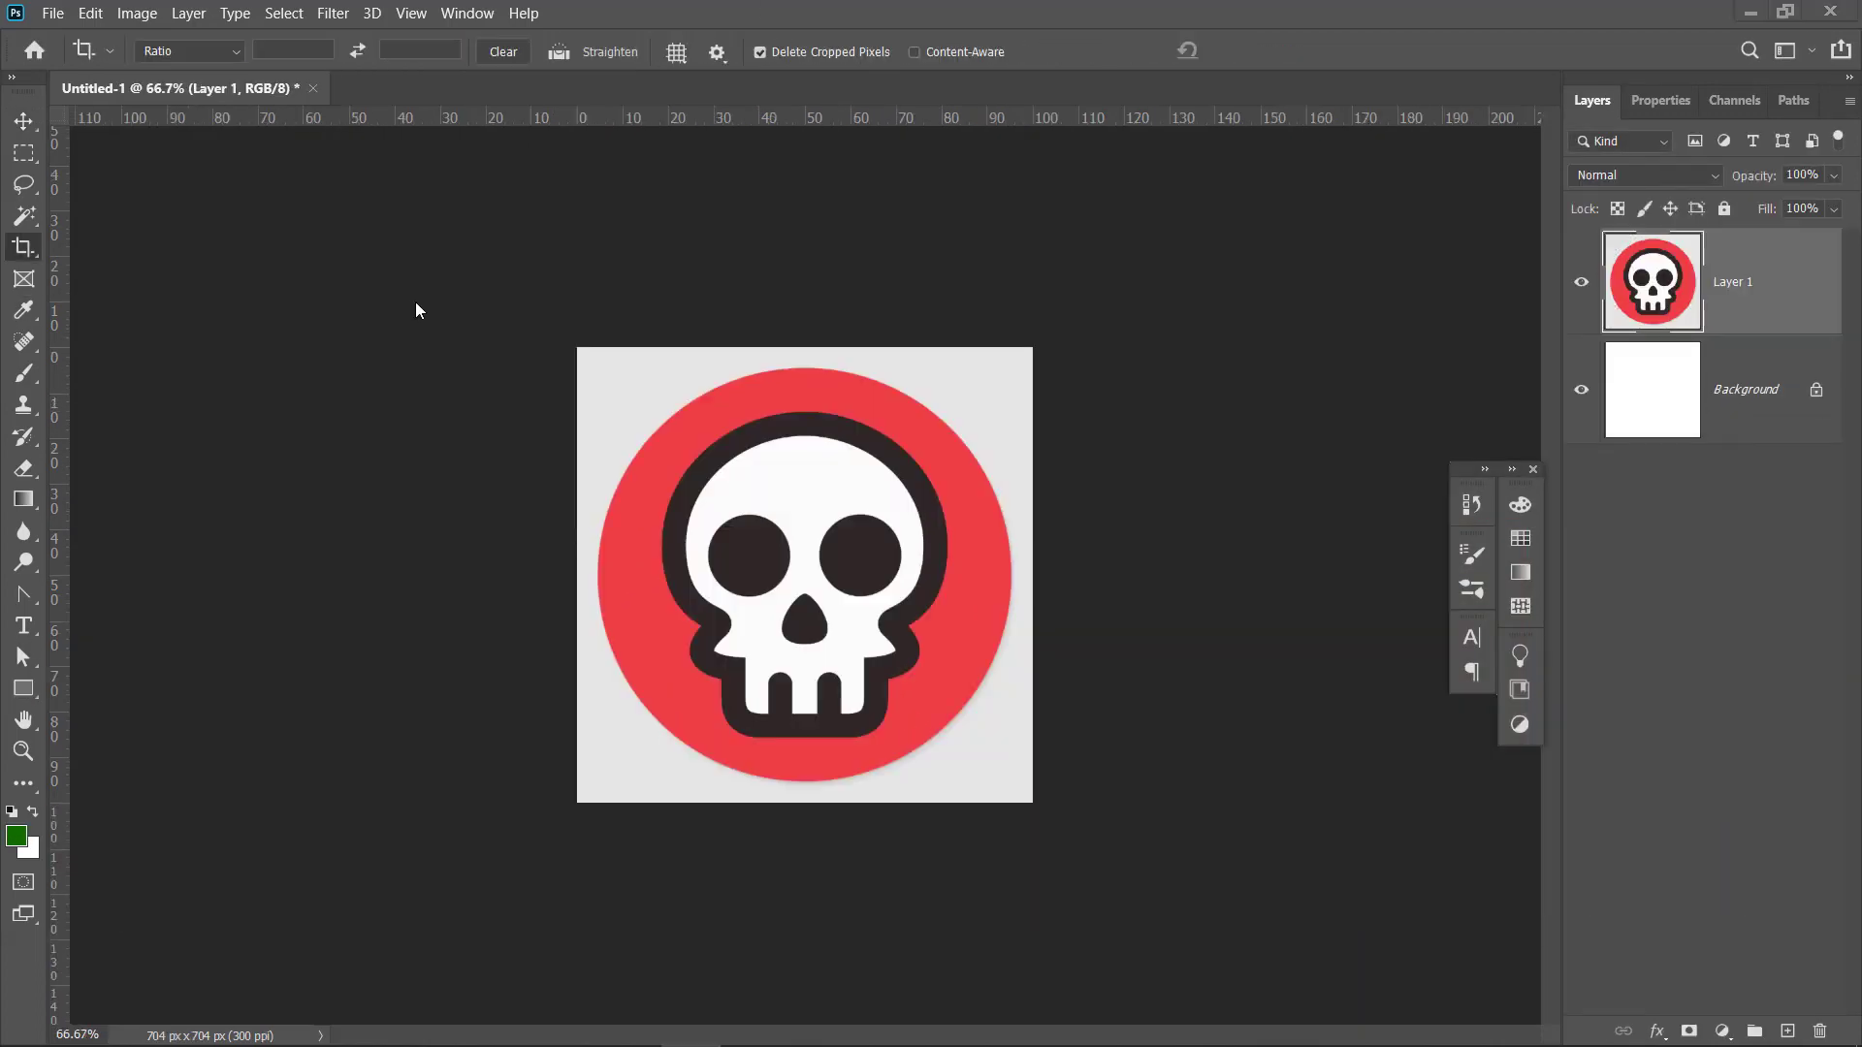
Crop the canvas wider to the left to 1423 × 704 px, leaving blank white space beside the skull
click(35, 252)
drag(569, 568, 328, 567)
key(Return)
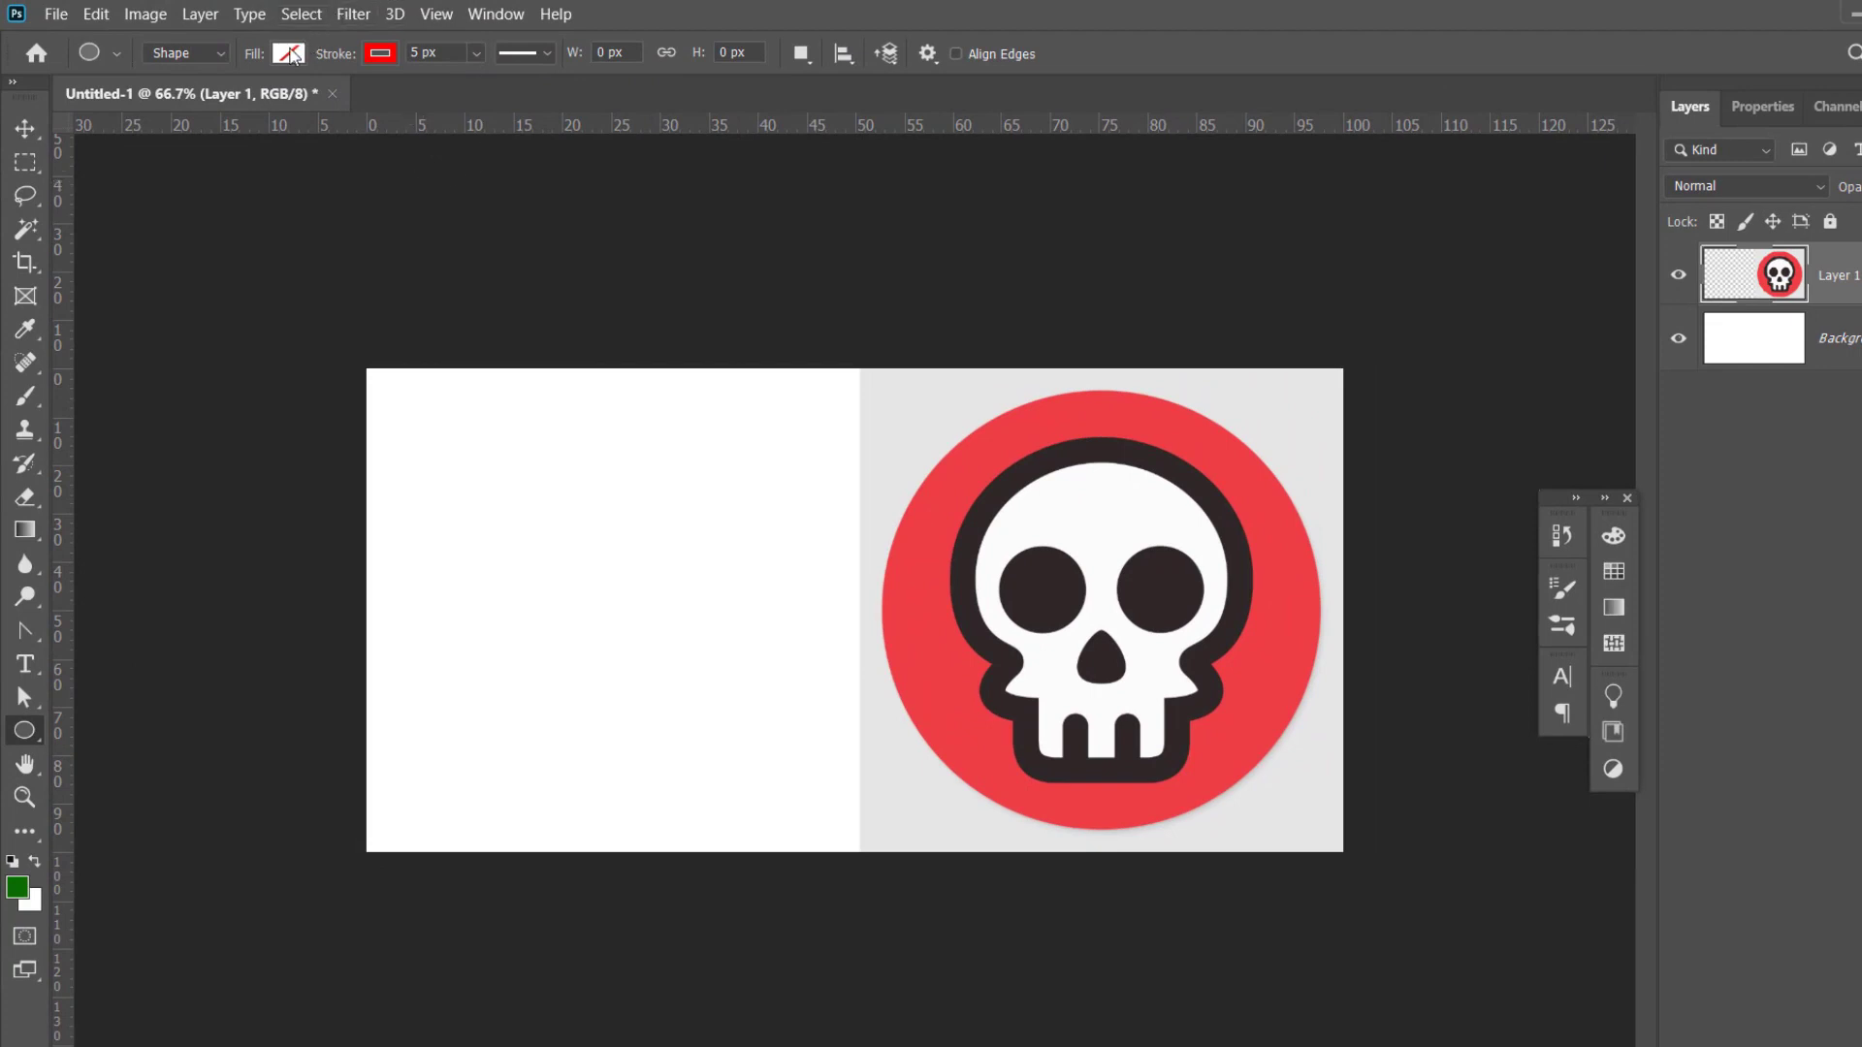
Set the ellipse fill to white sampled from the reference skull and the stroke to black
click(288, 54)
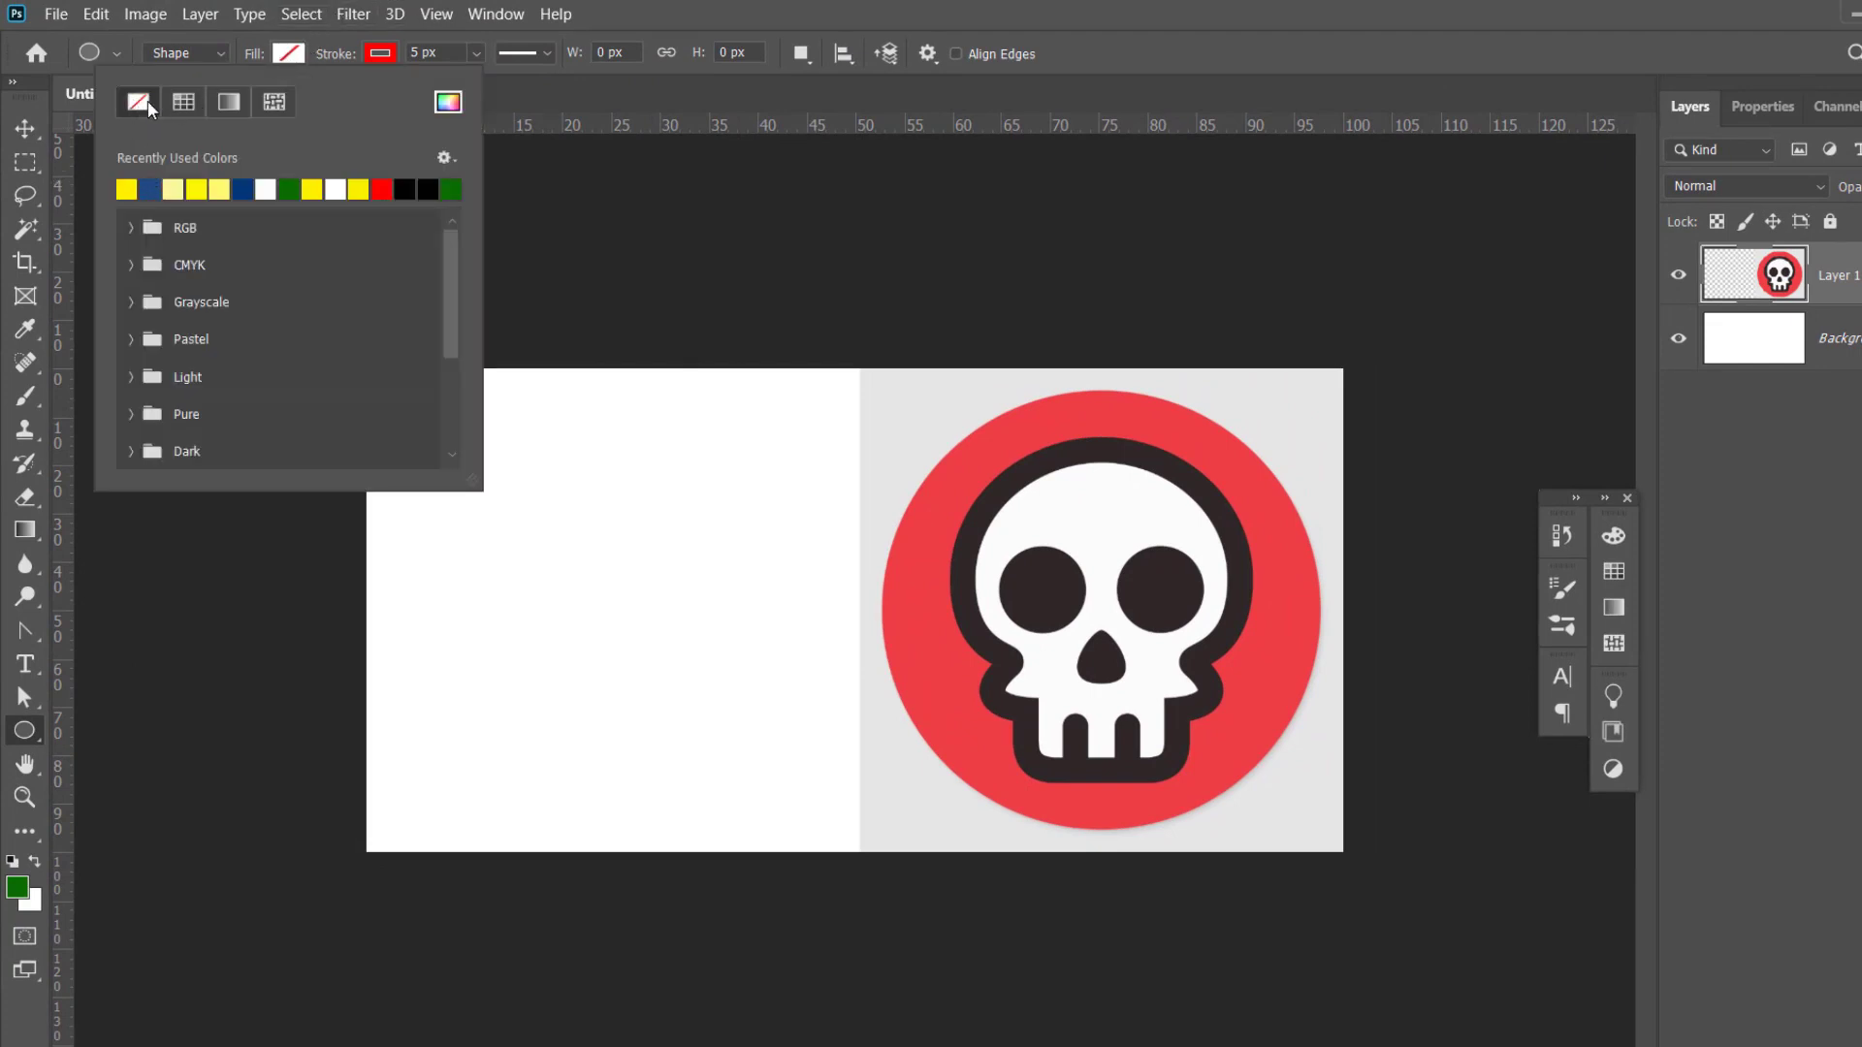
click(448, 102)
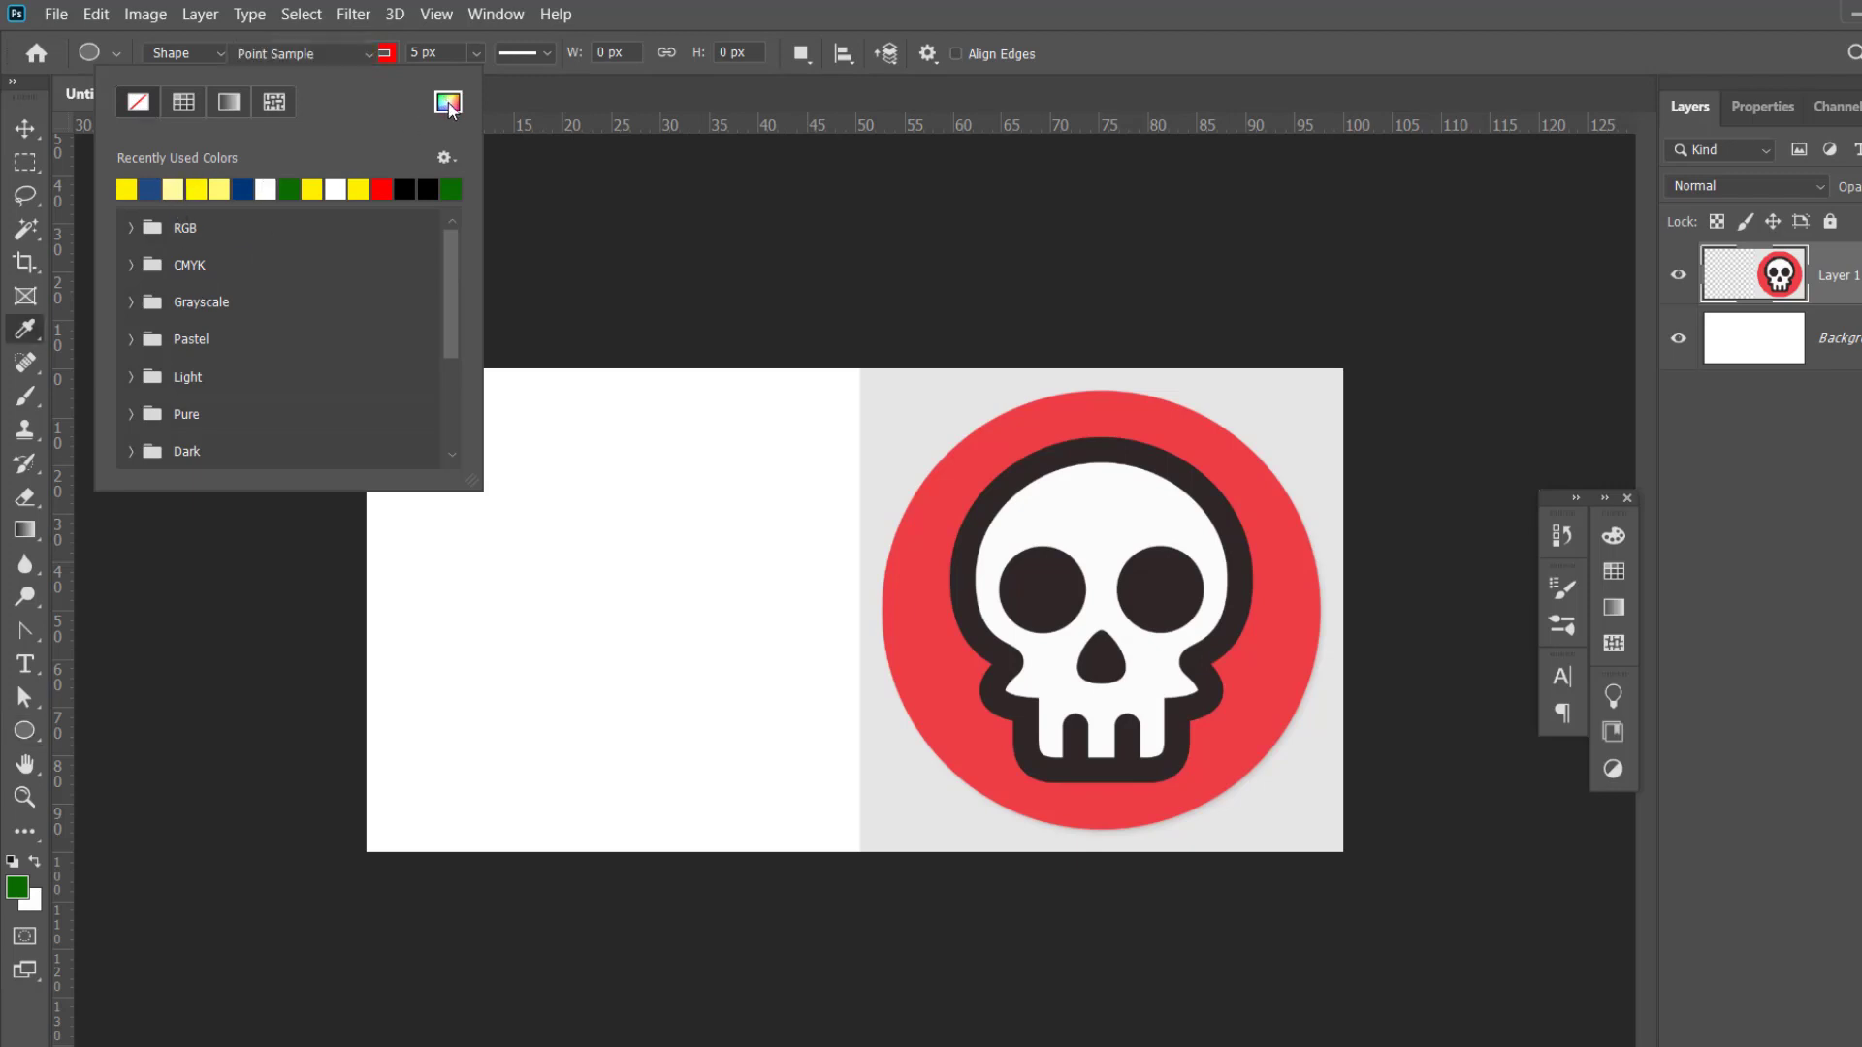
click(1252, 531)
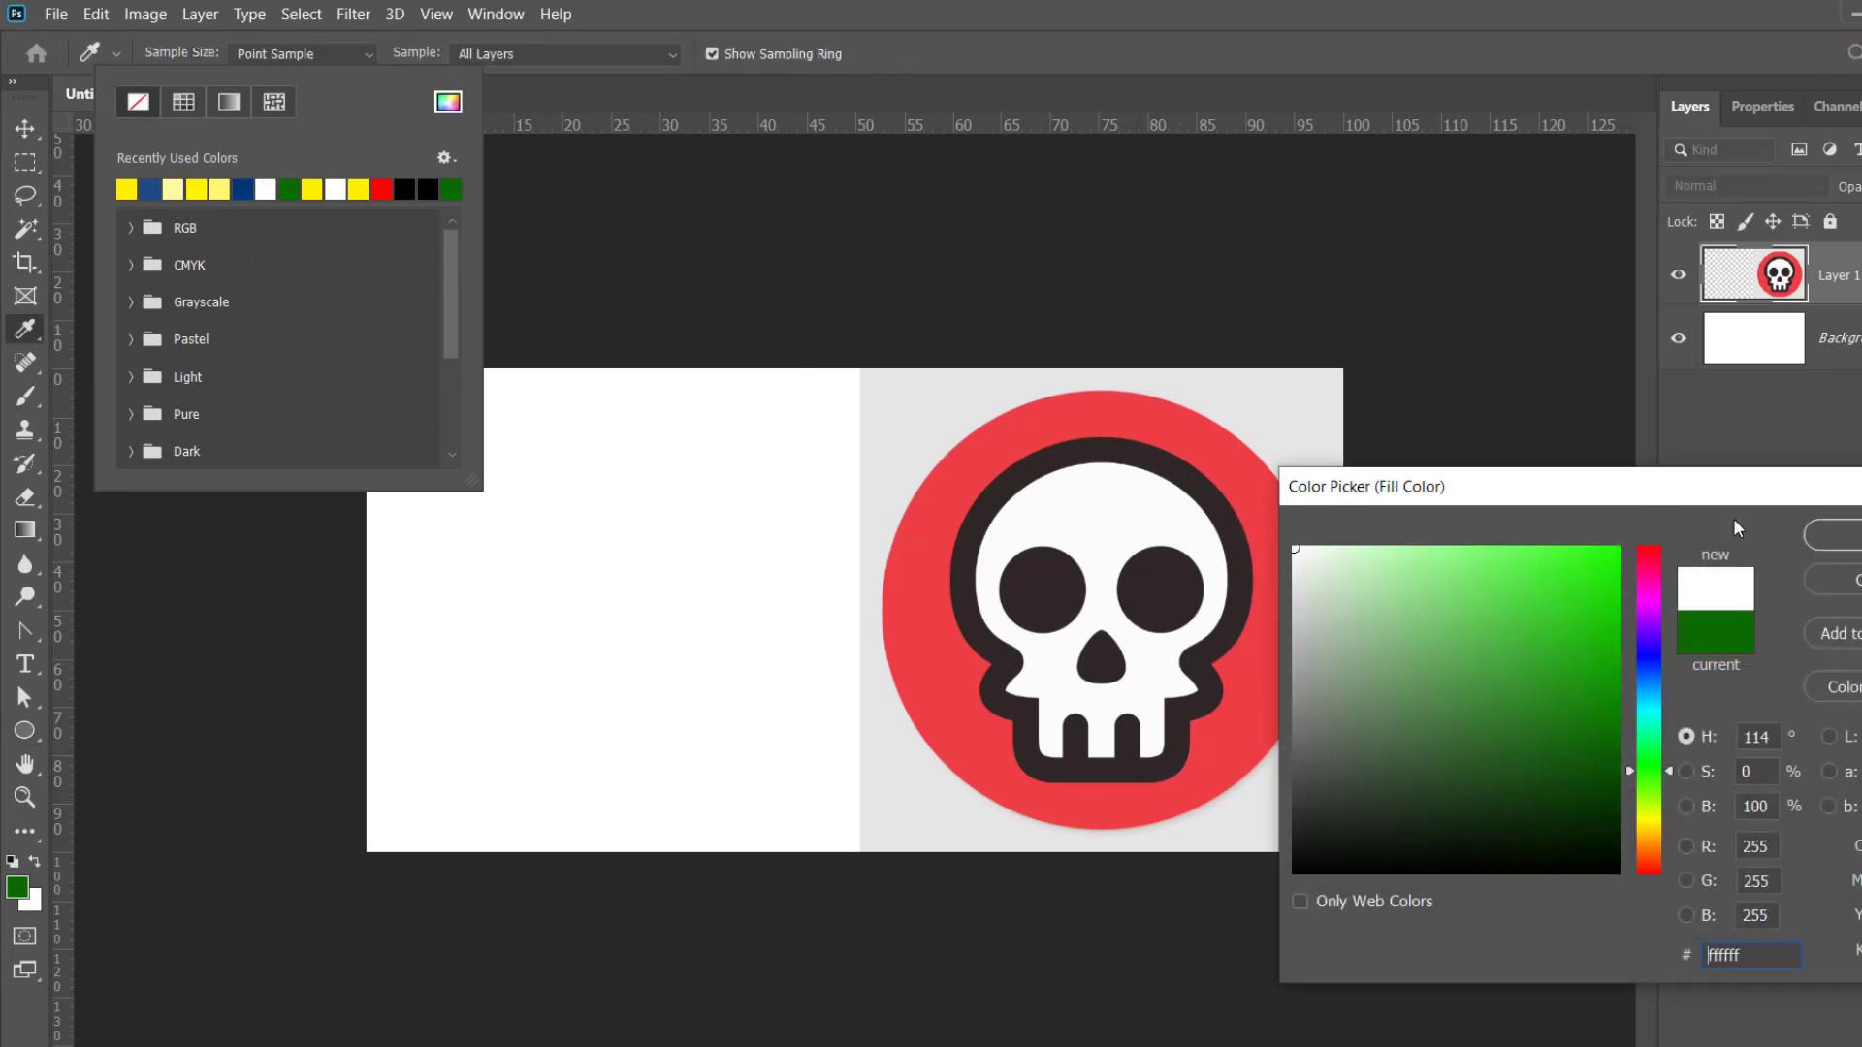
click(1816, 528)
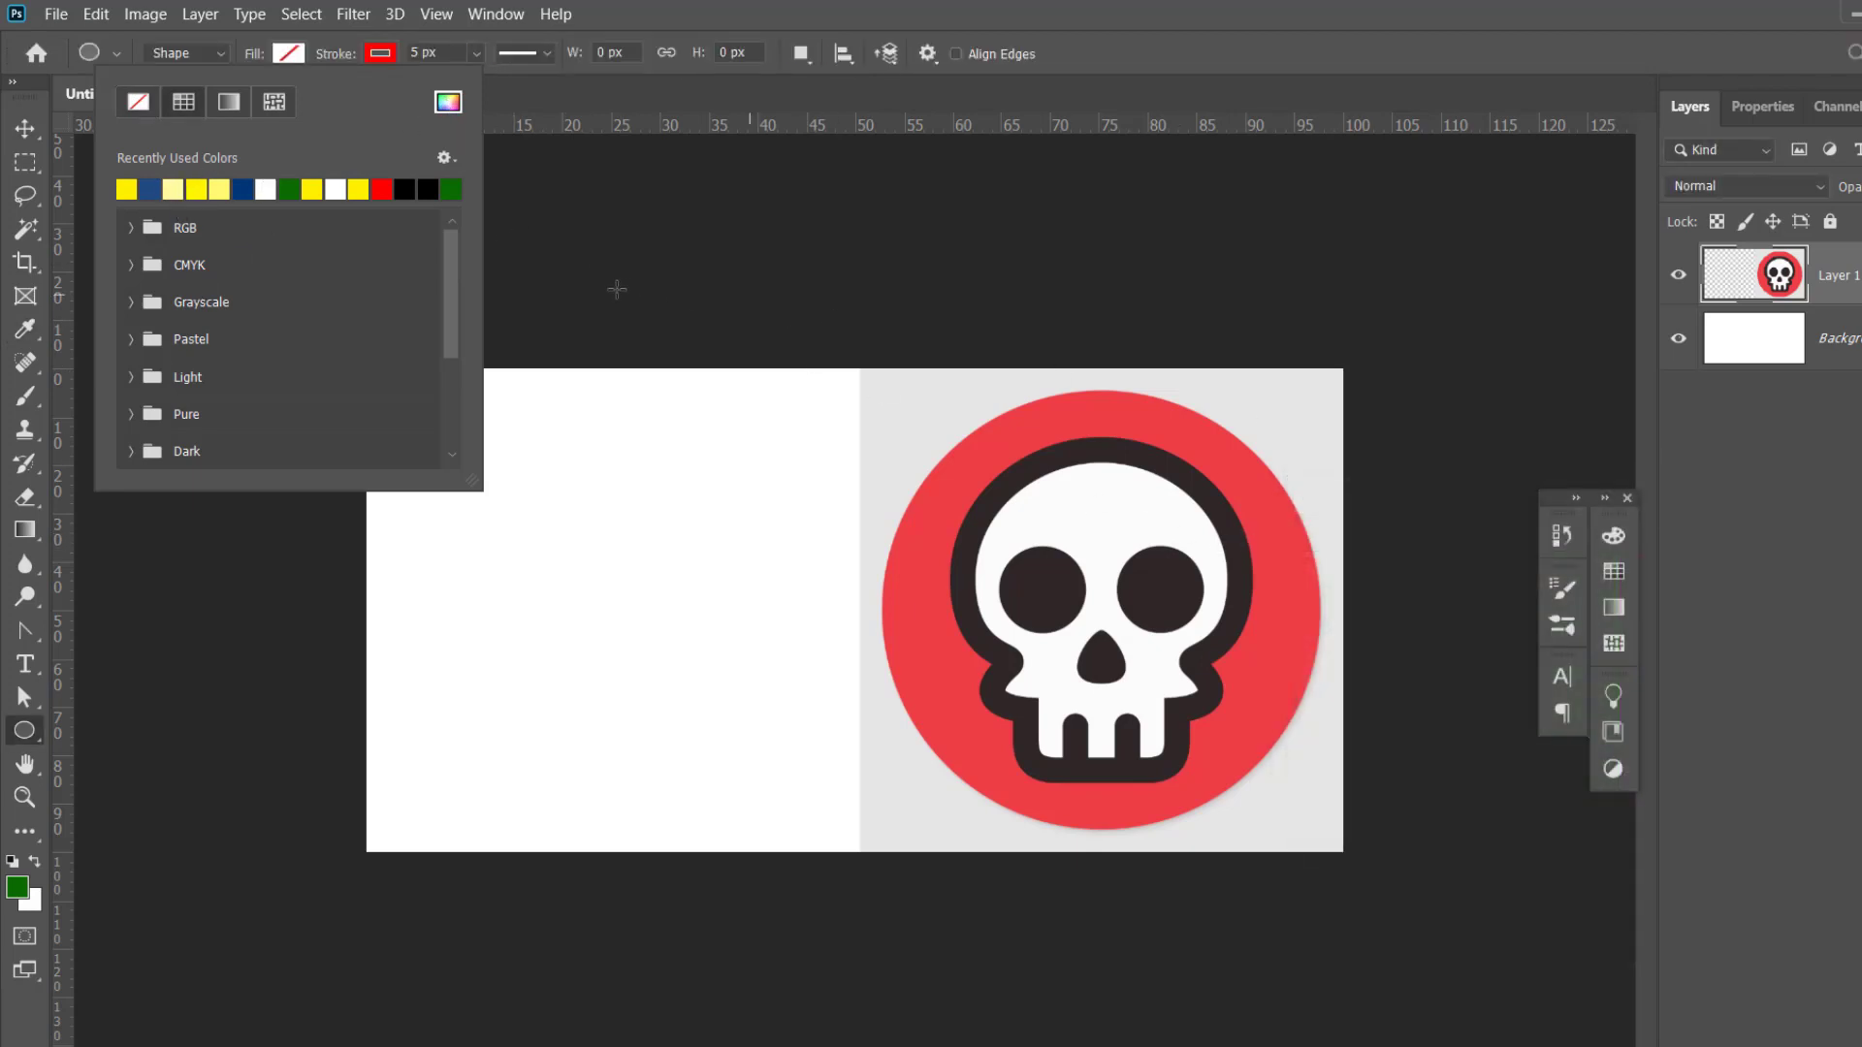
click(380, 53)
click(545, 189)
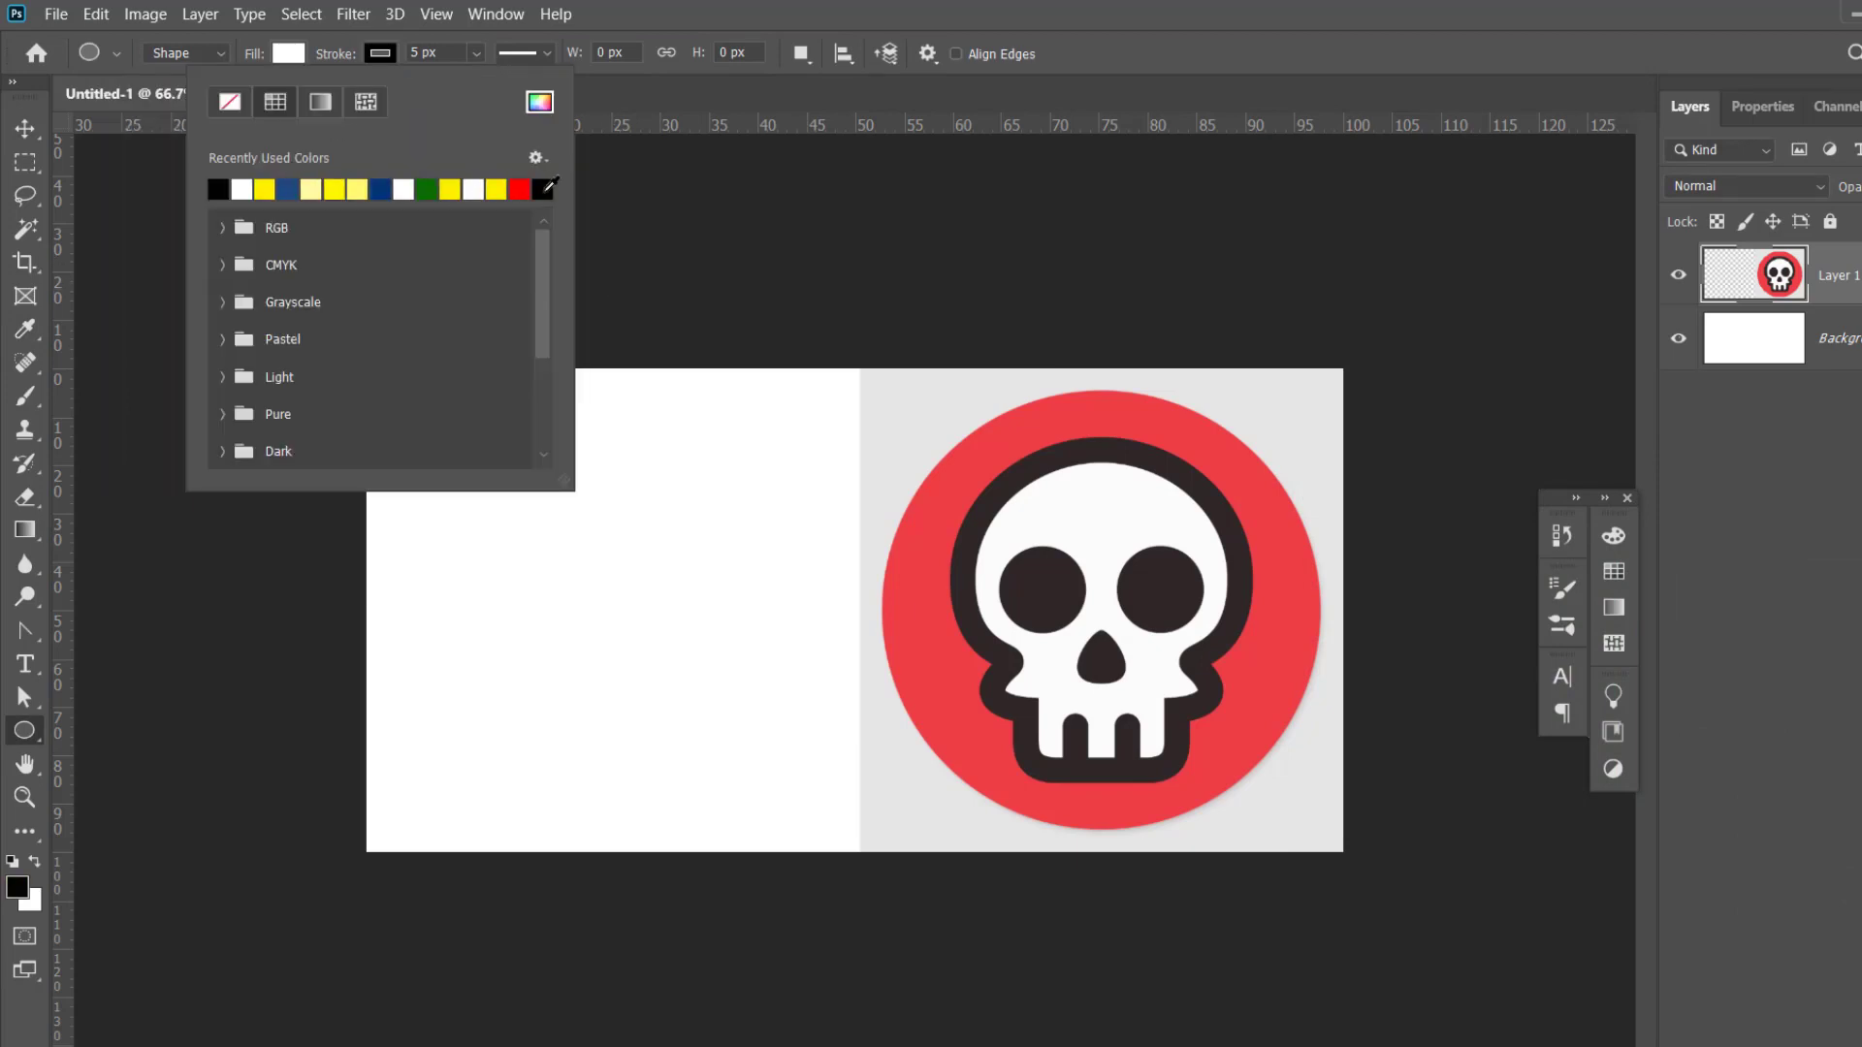
click(688, 10)
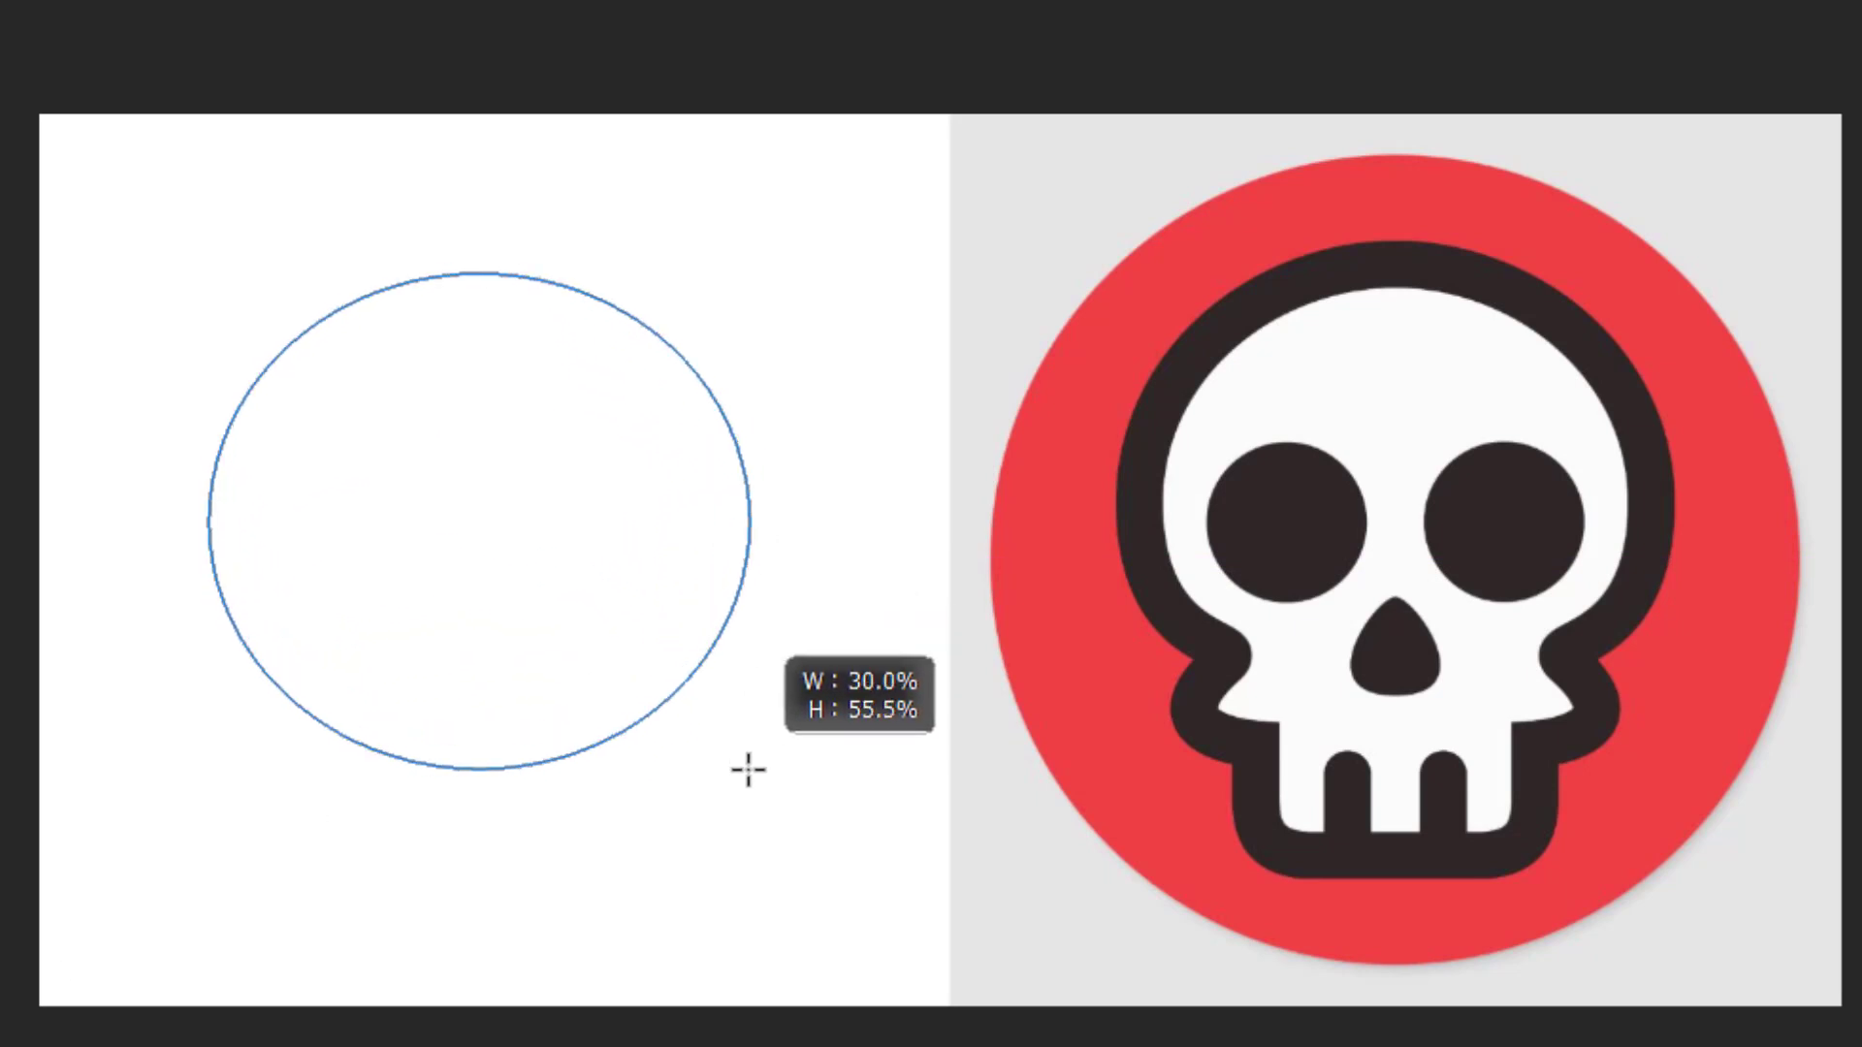
Draw a 390 px white circle and set its black stroke width to 30 px
key(shift)
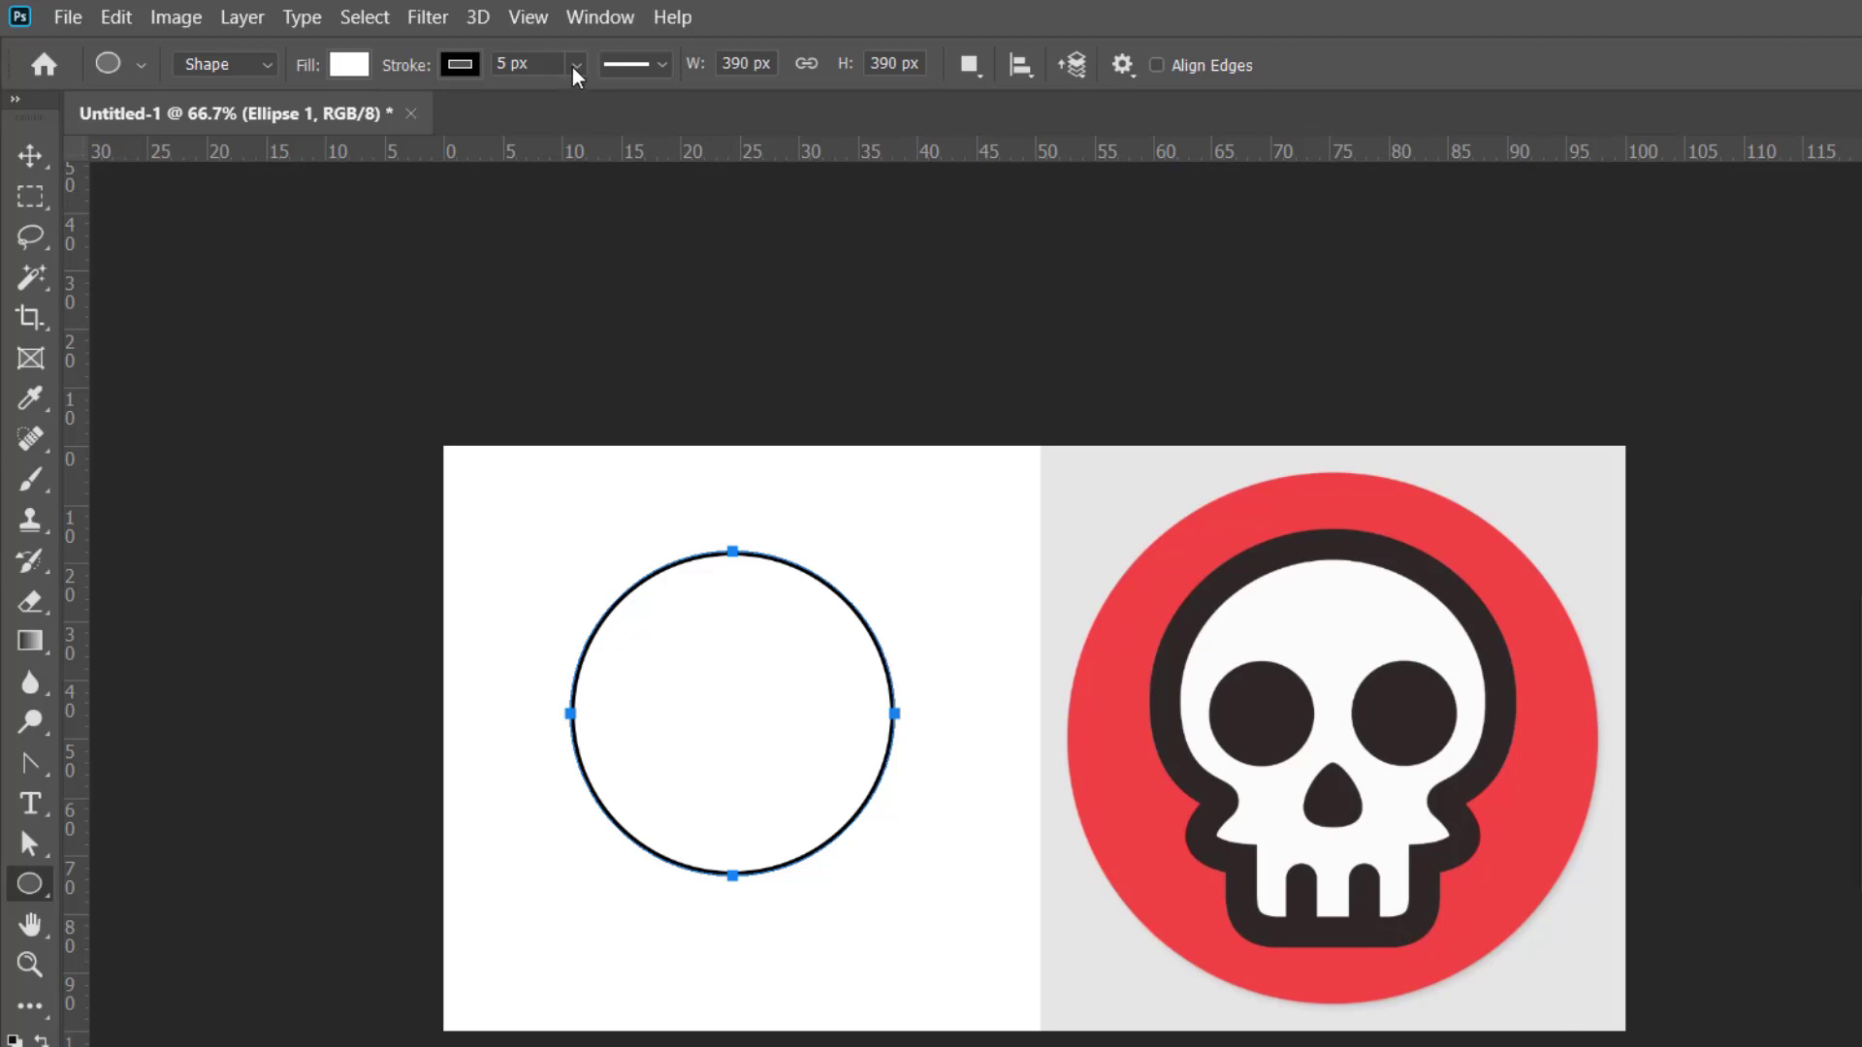
click(577, 76)
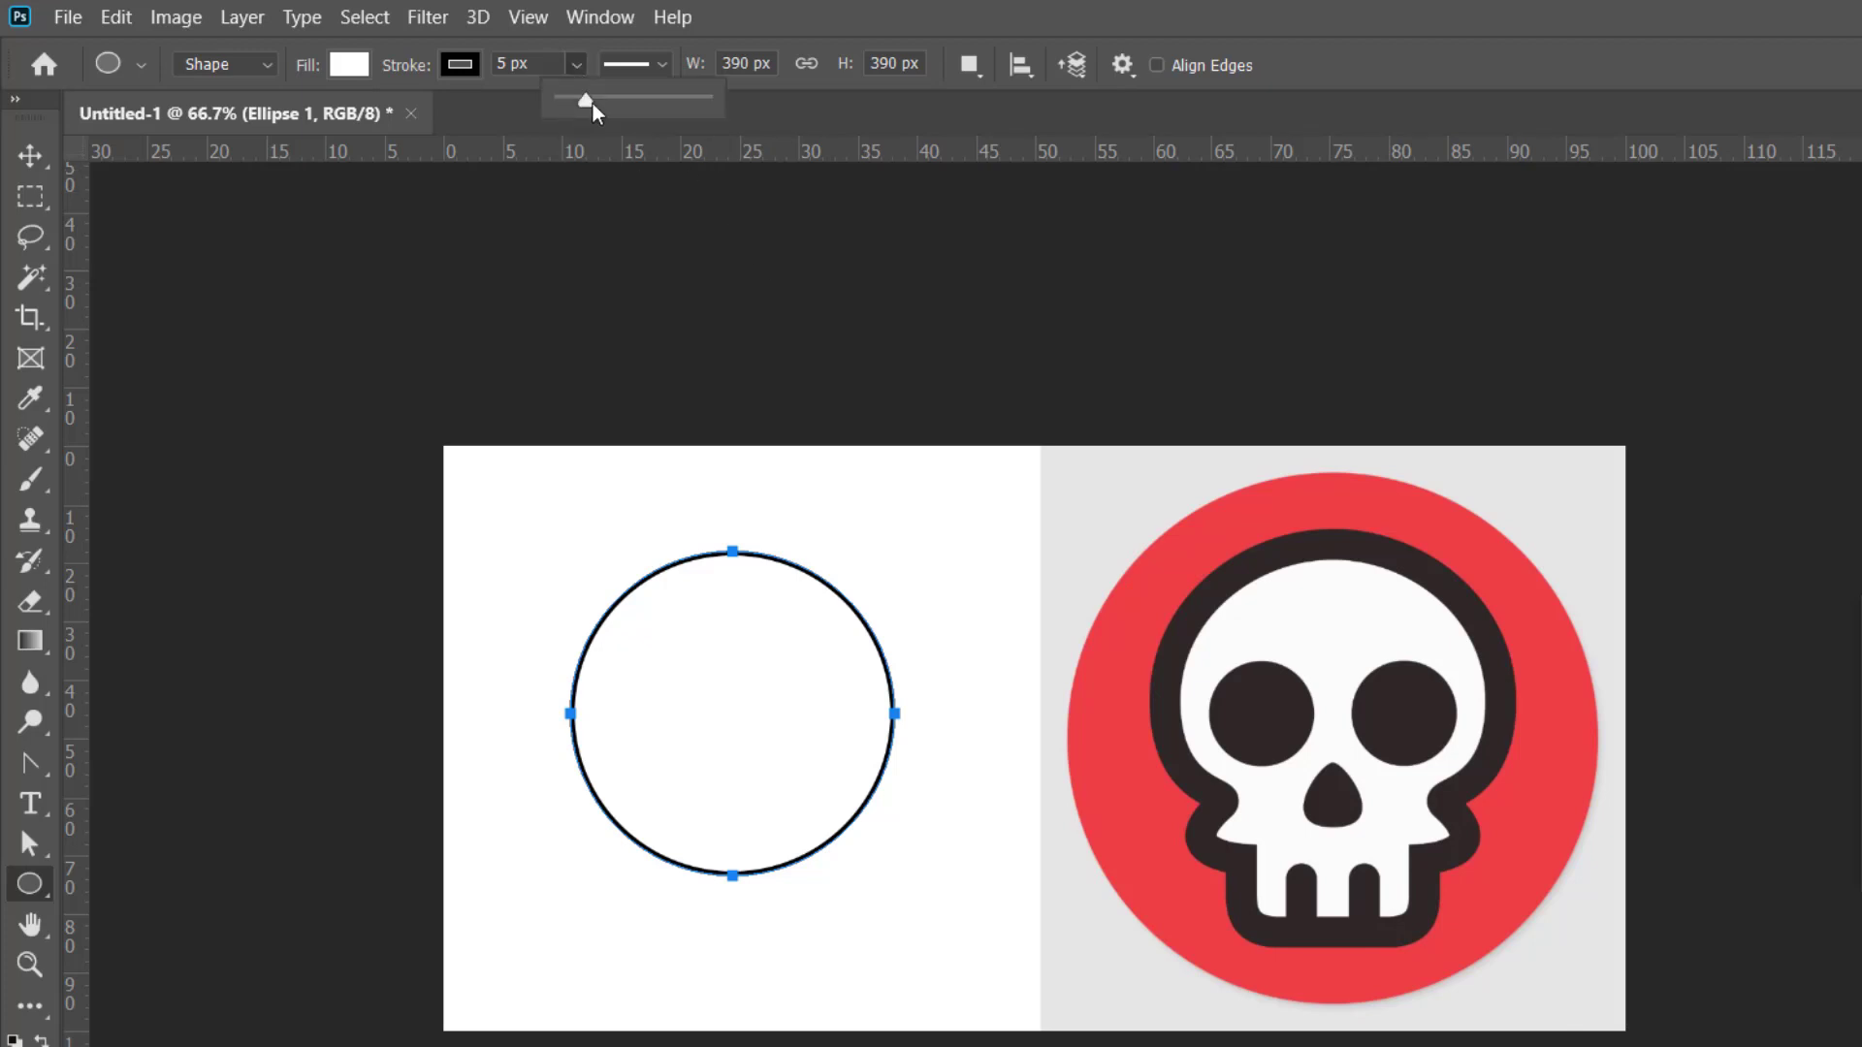
drag(588, 100, 600, 103)
click(543, 64)
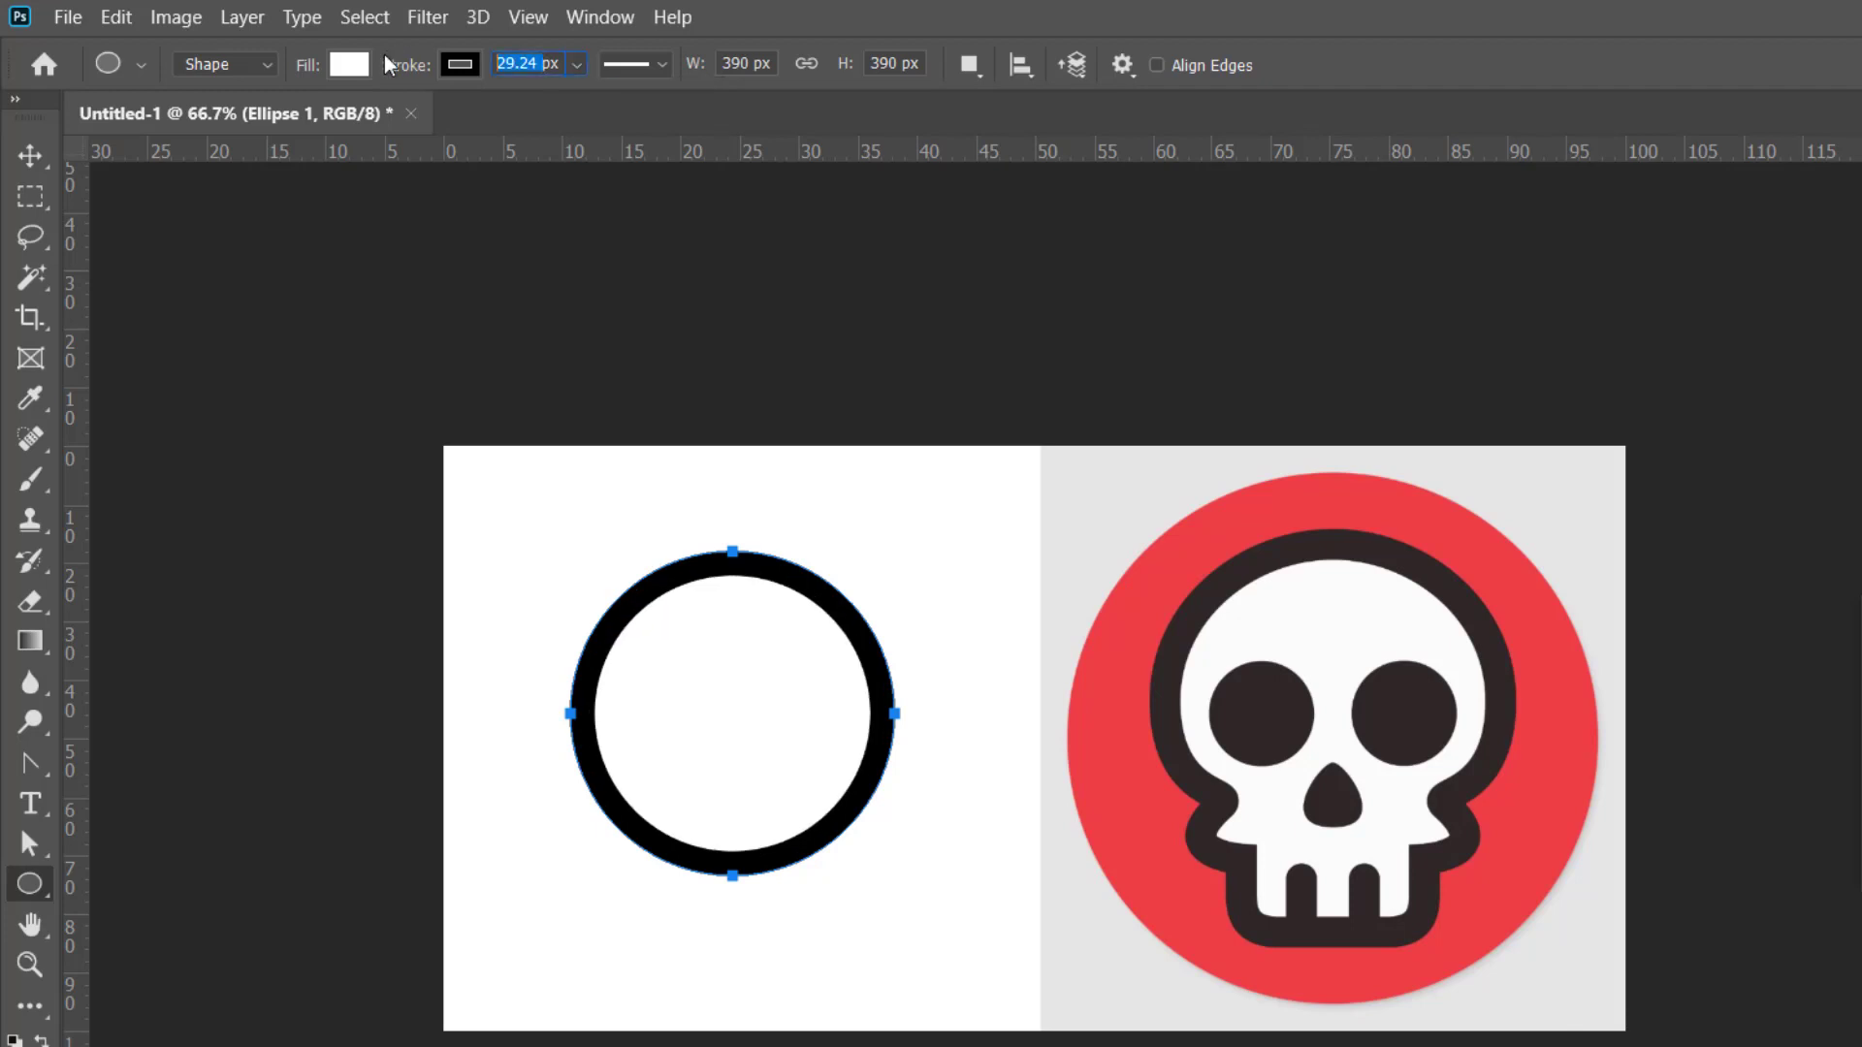
text(30)
key(Return)
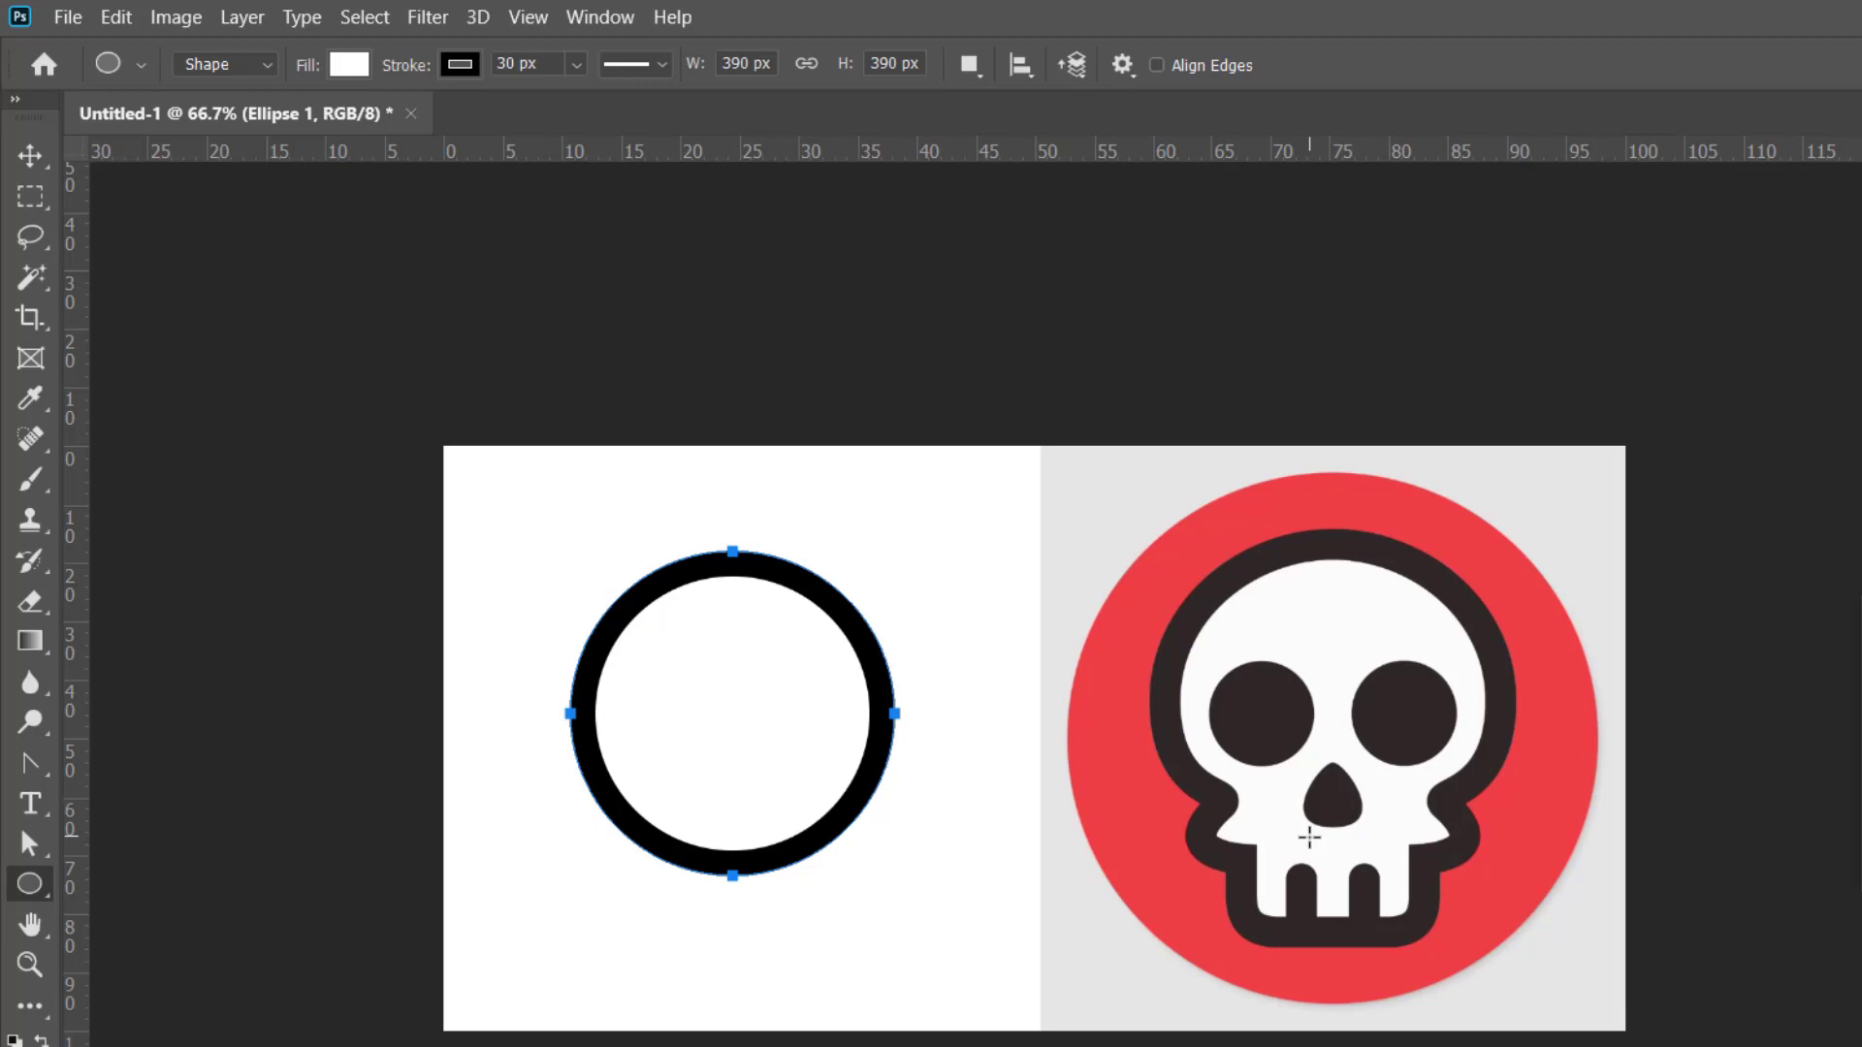
With Combine Shapes on, draw a flat ellipse outward from the circle's bottom anchor
click(970, 64)
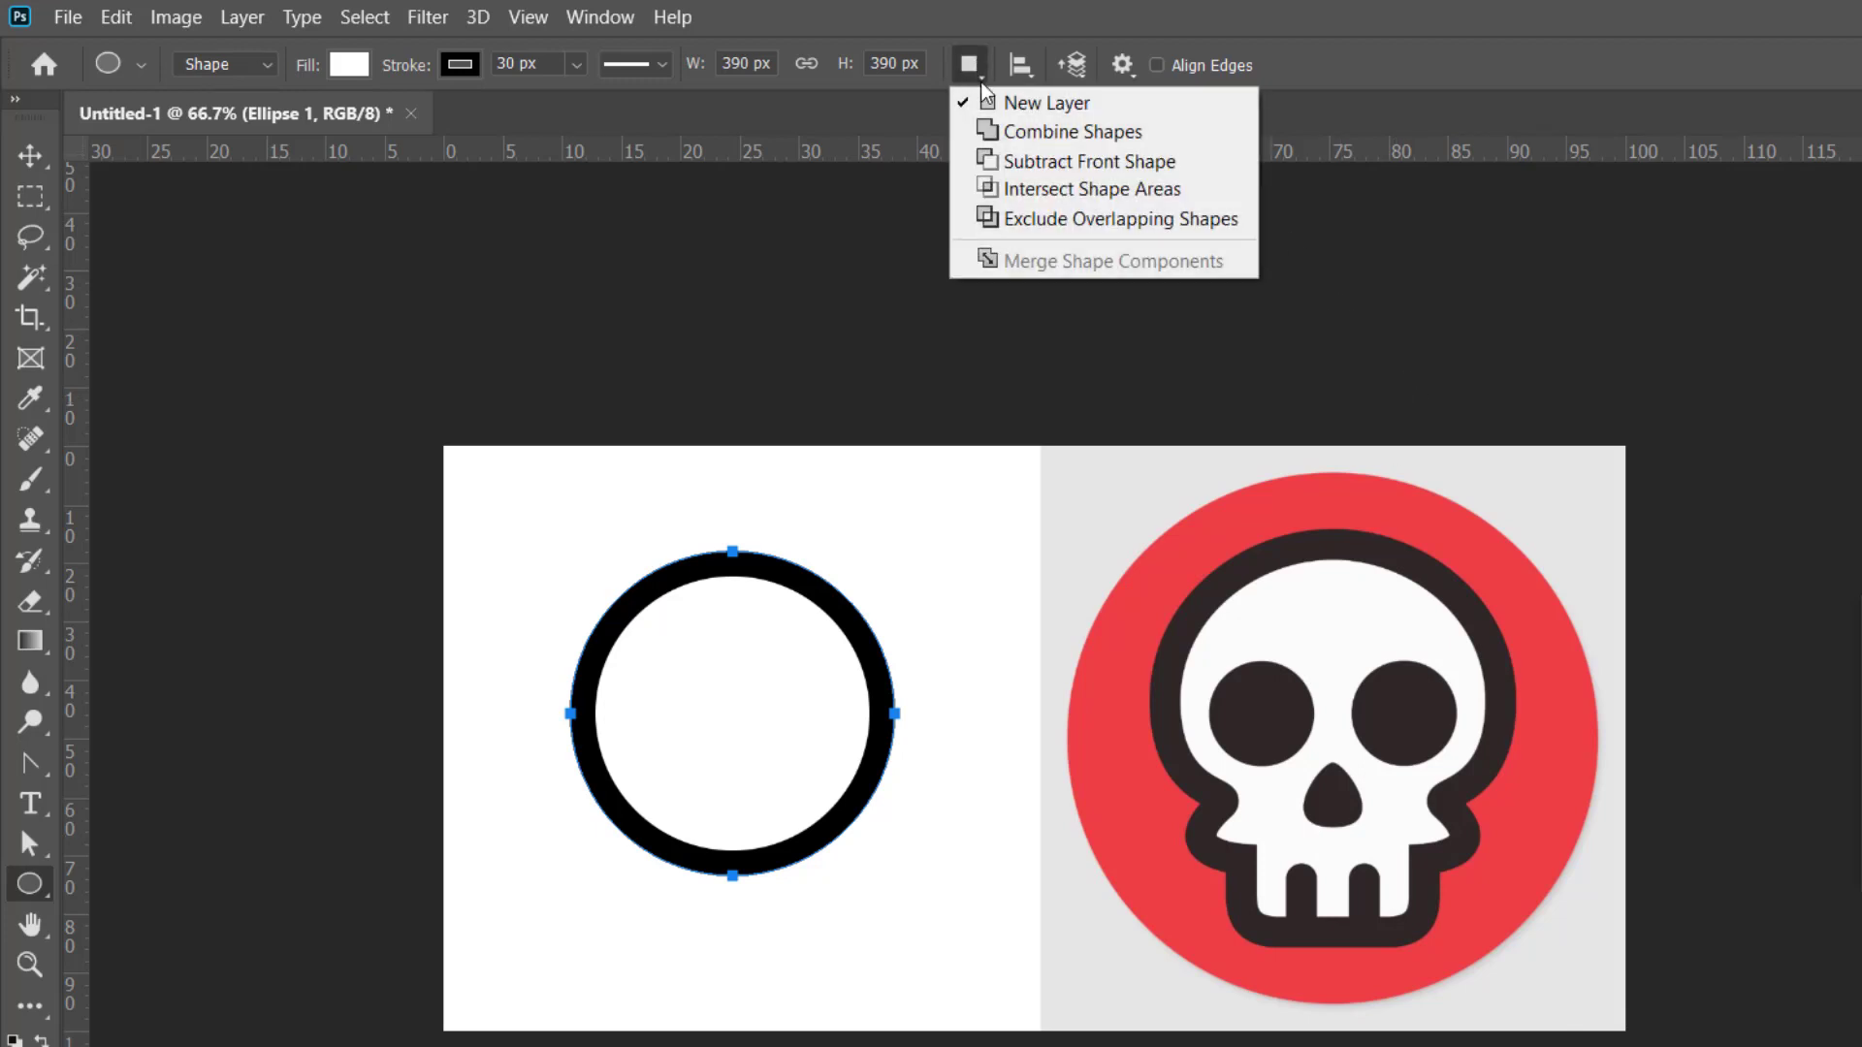
click(1021, 141)
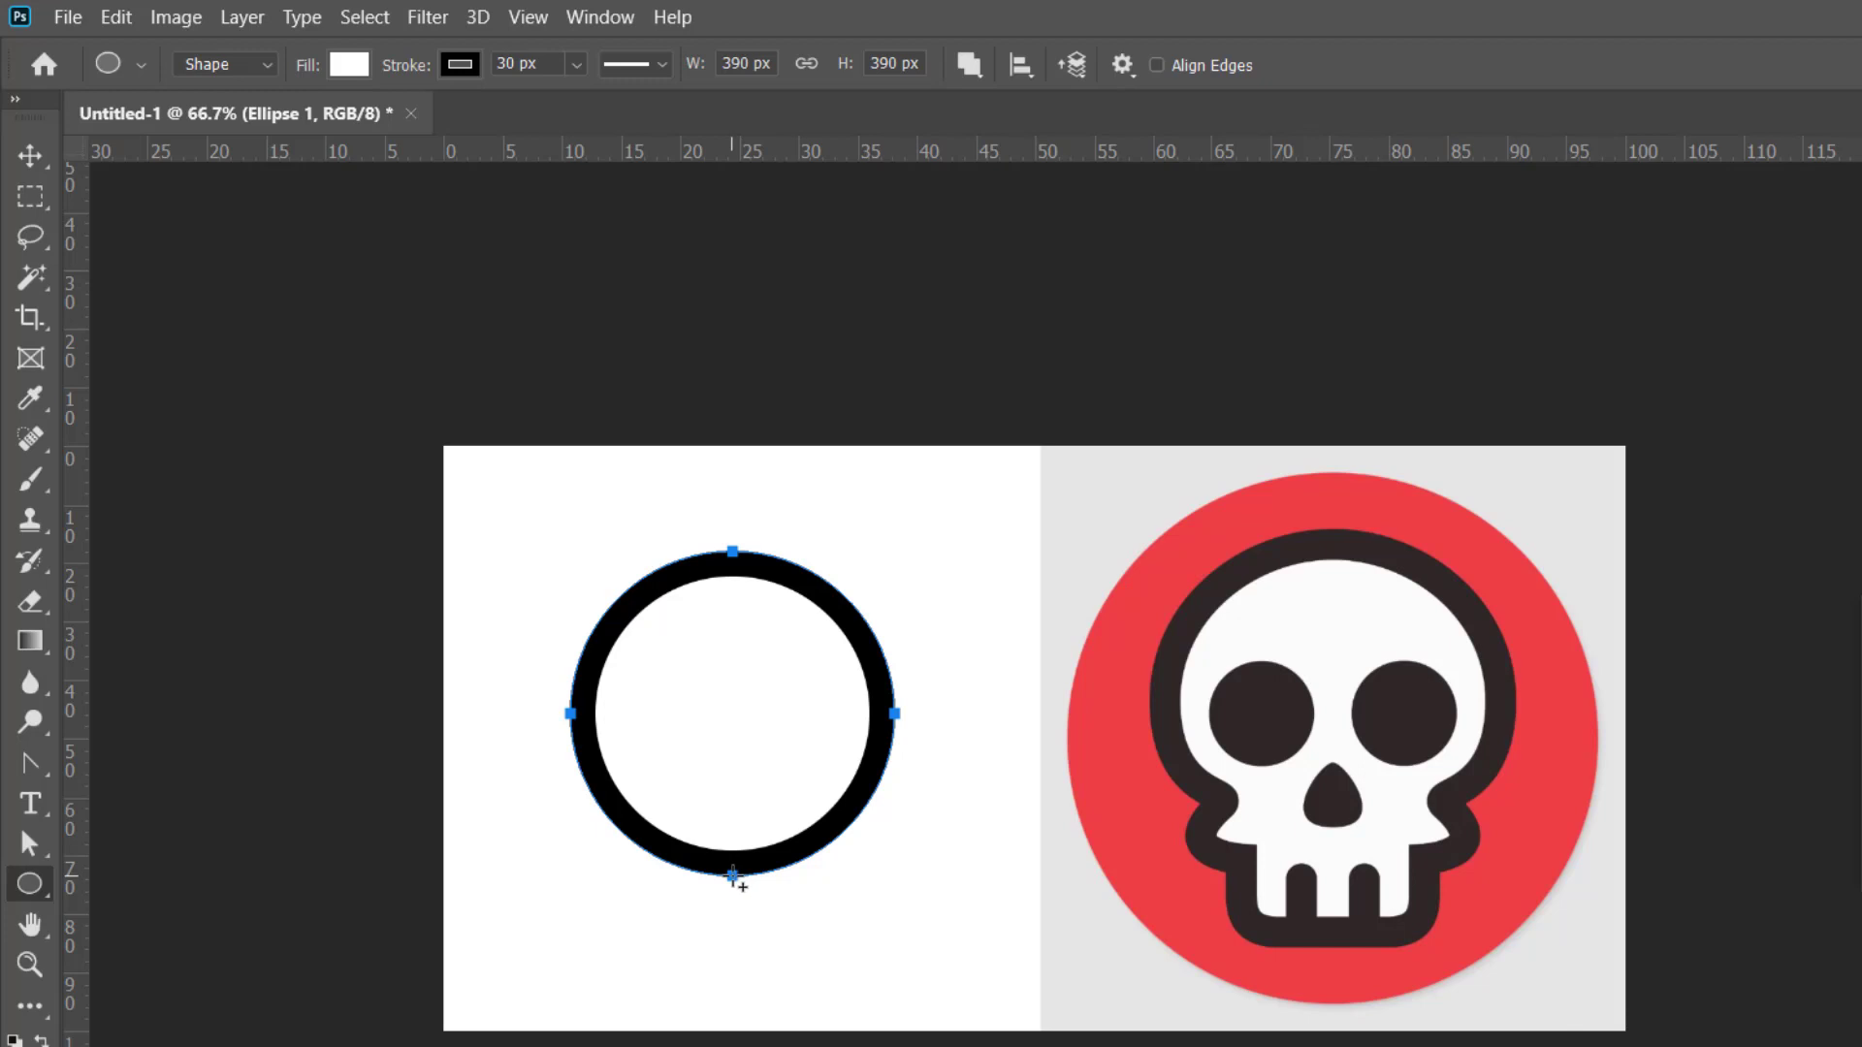
drag(733, 877, 860, 849)
key(alt)
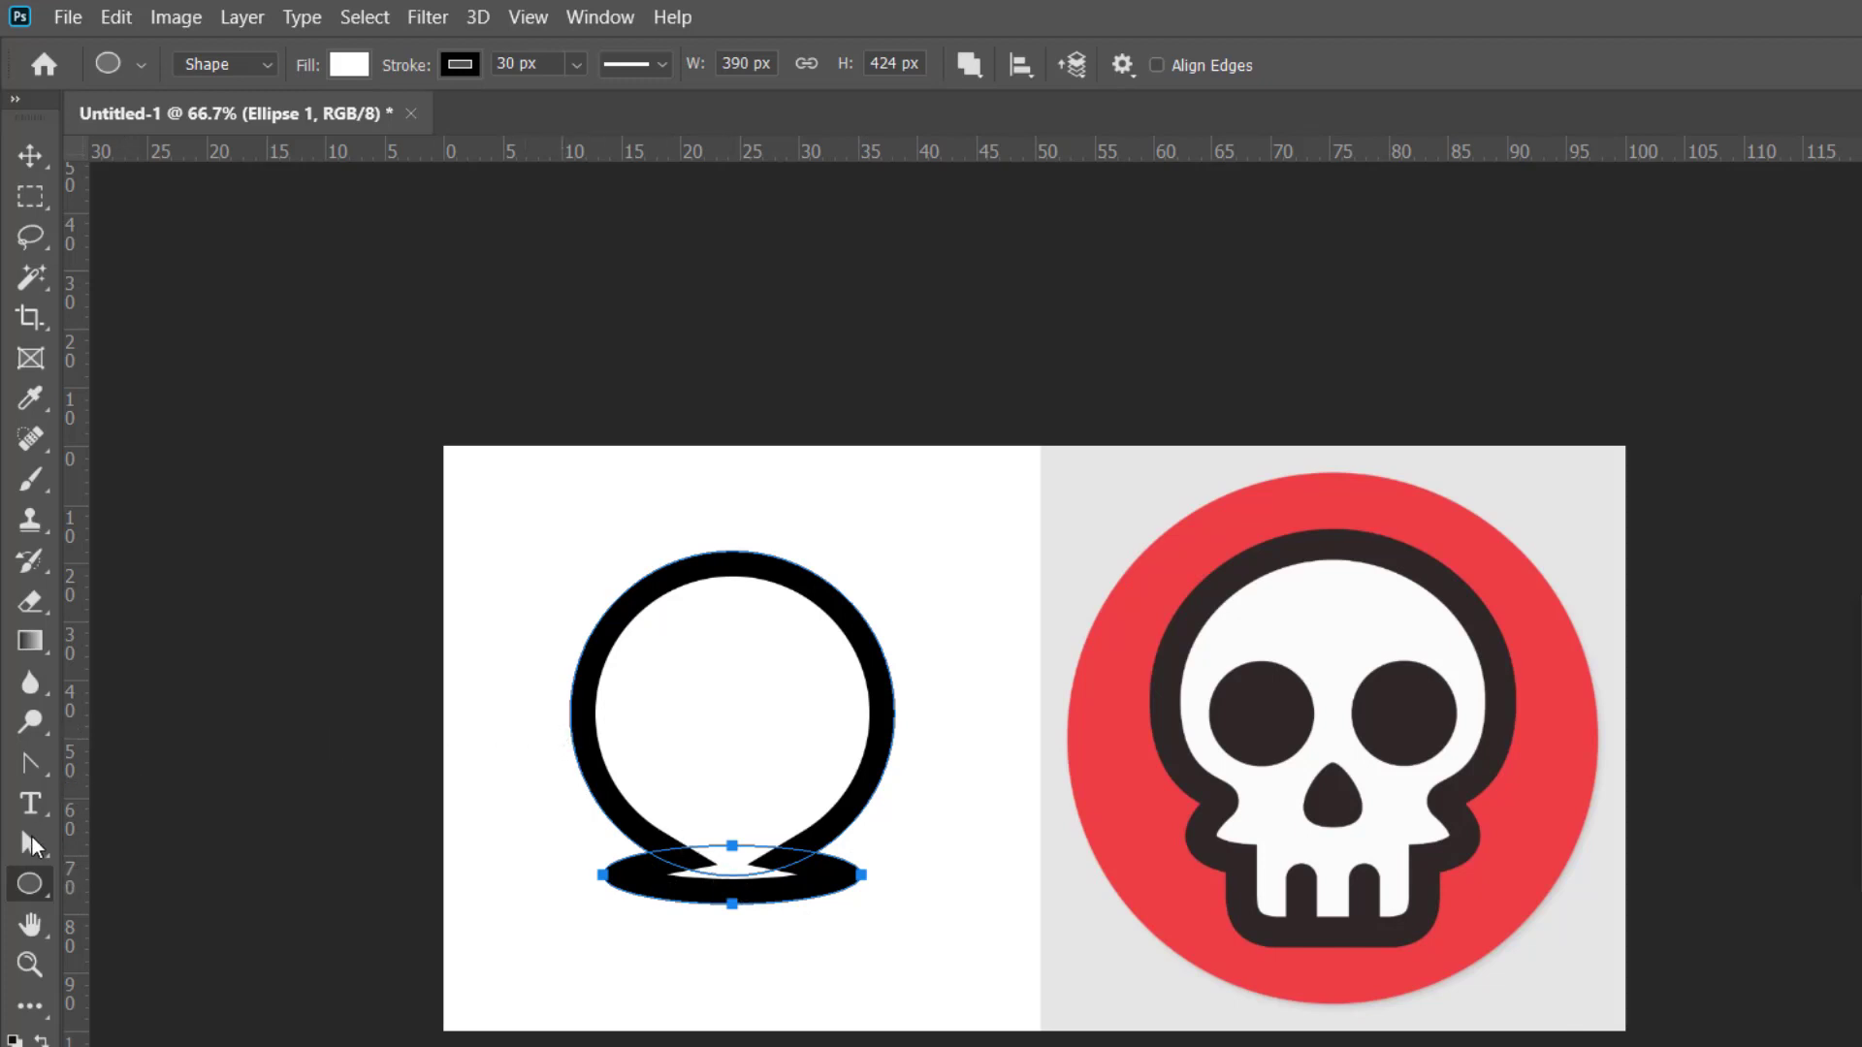
Raise the bottom ellipse's top anchor, converting the live shape to a regular path
drag(27, 842, 166, 840)
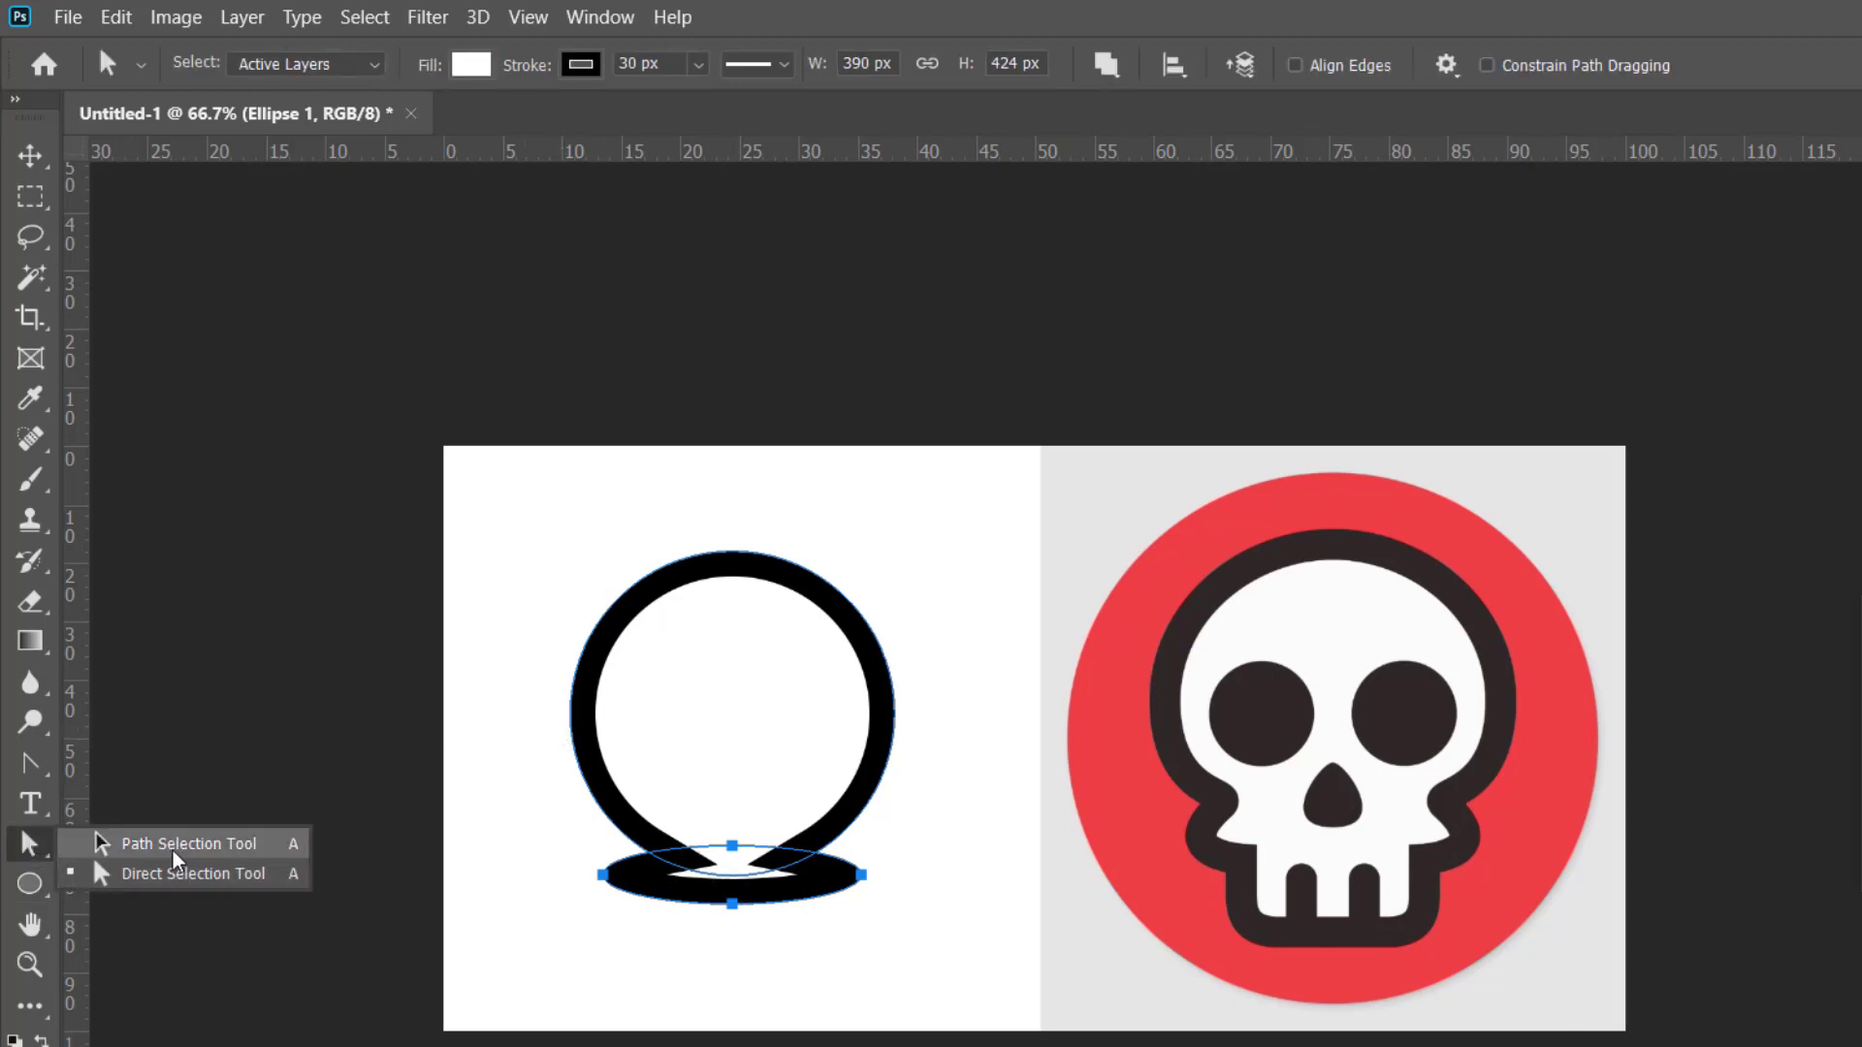
click(197, 876)
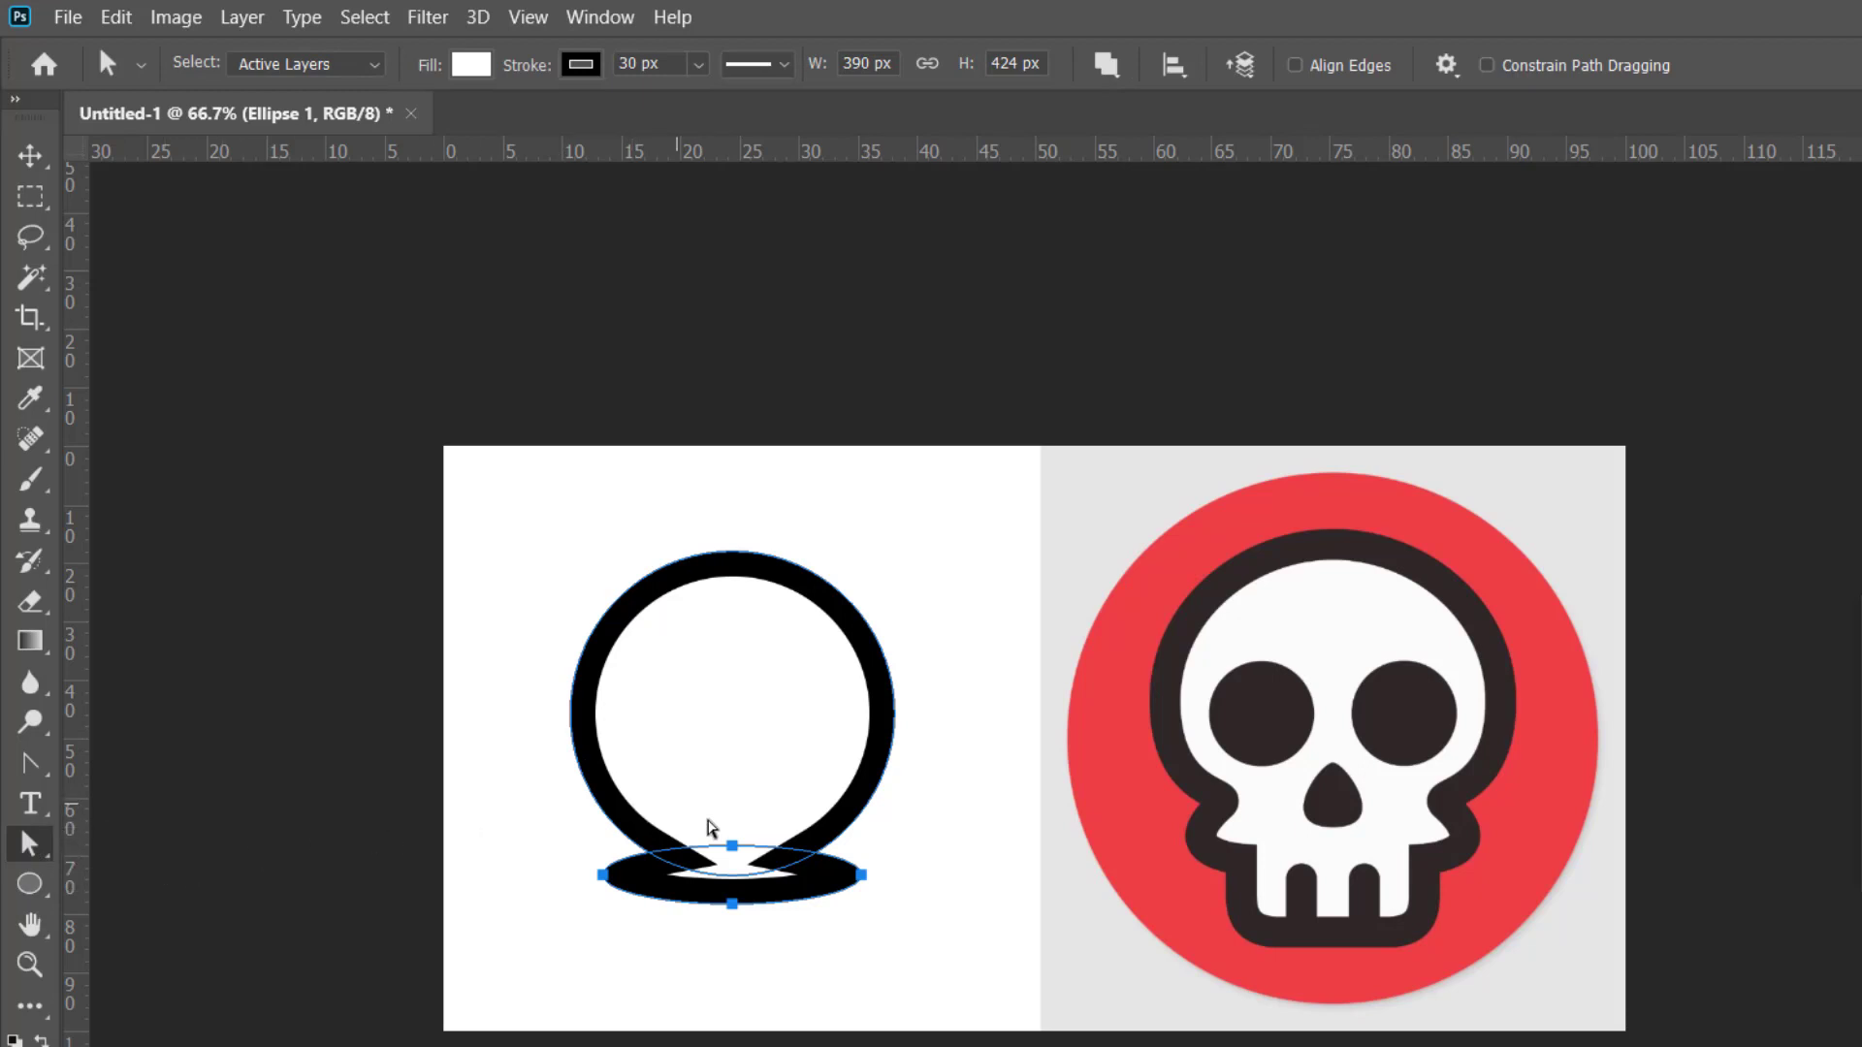
click(733, 850)
drag(737, 853, 735, 830)
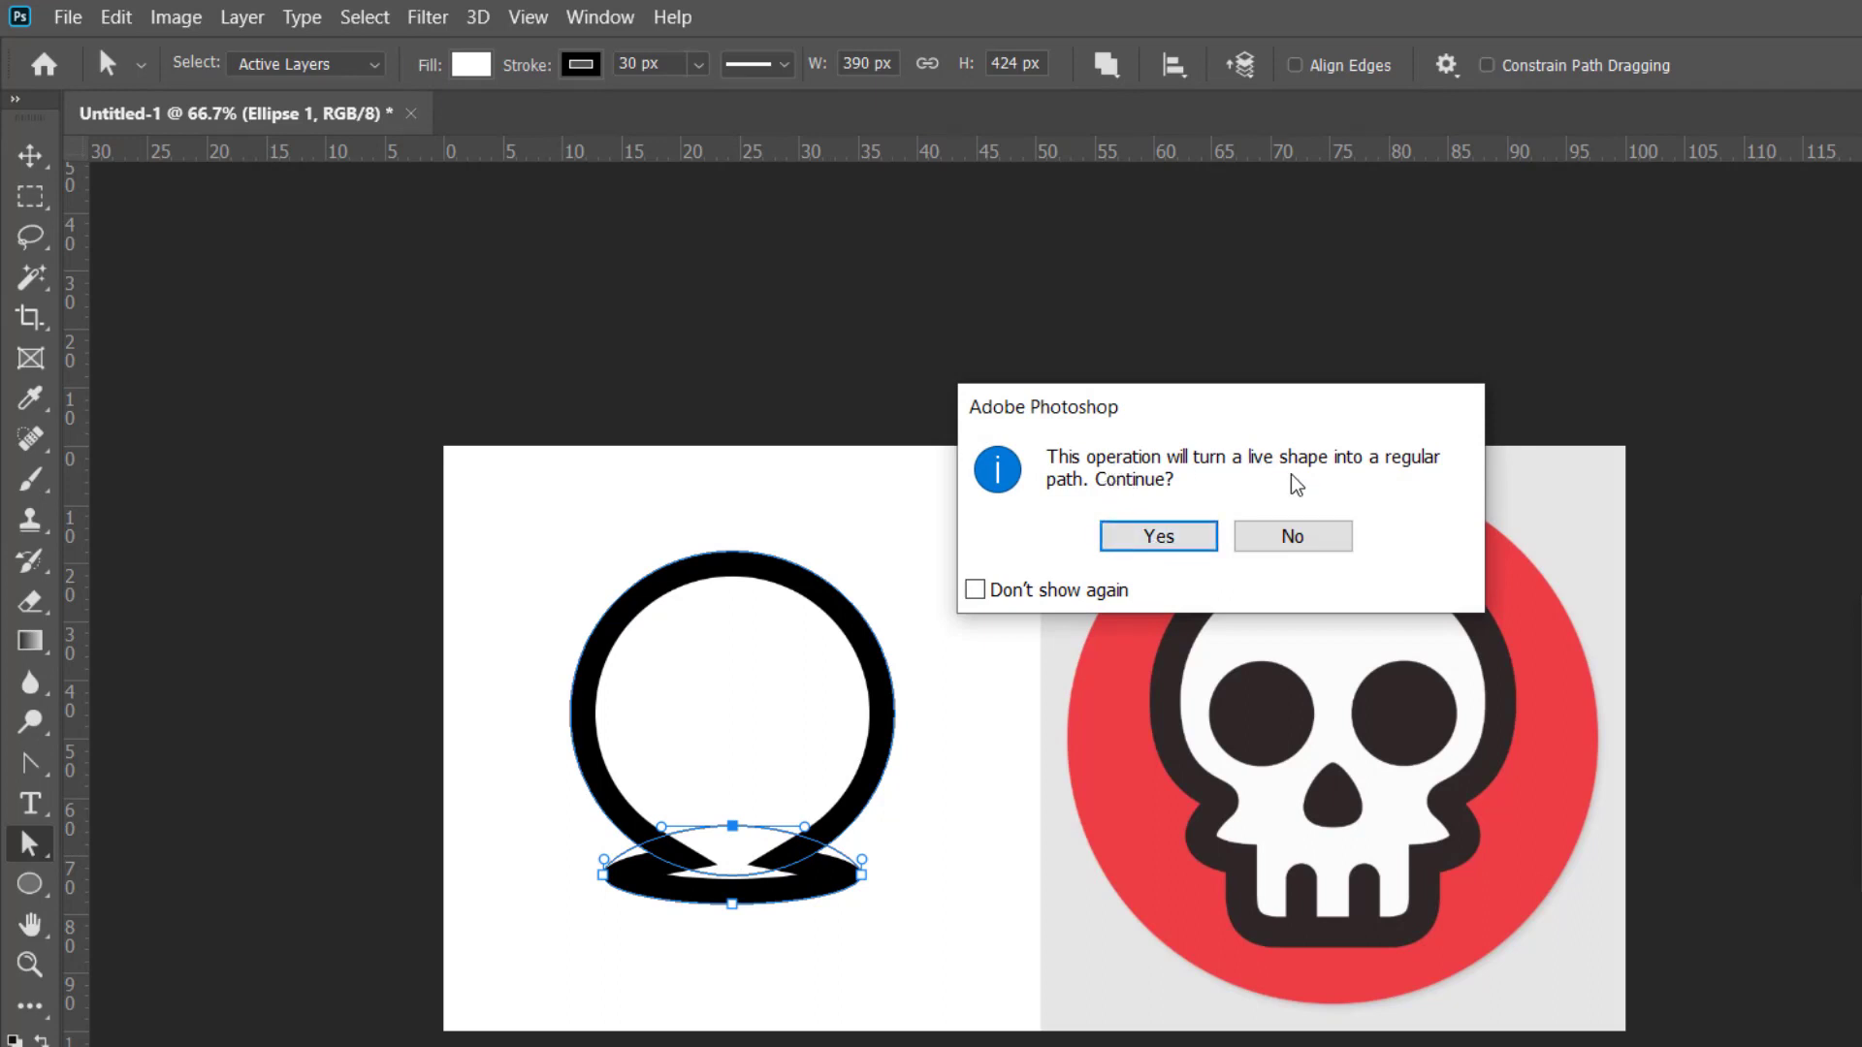
click(1159, 536)
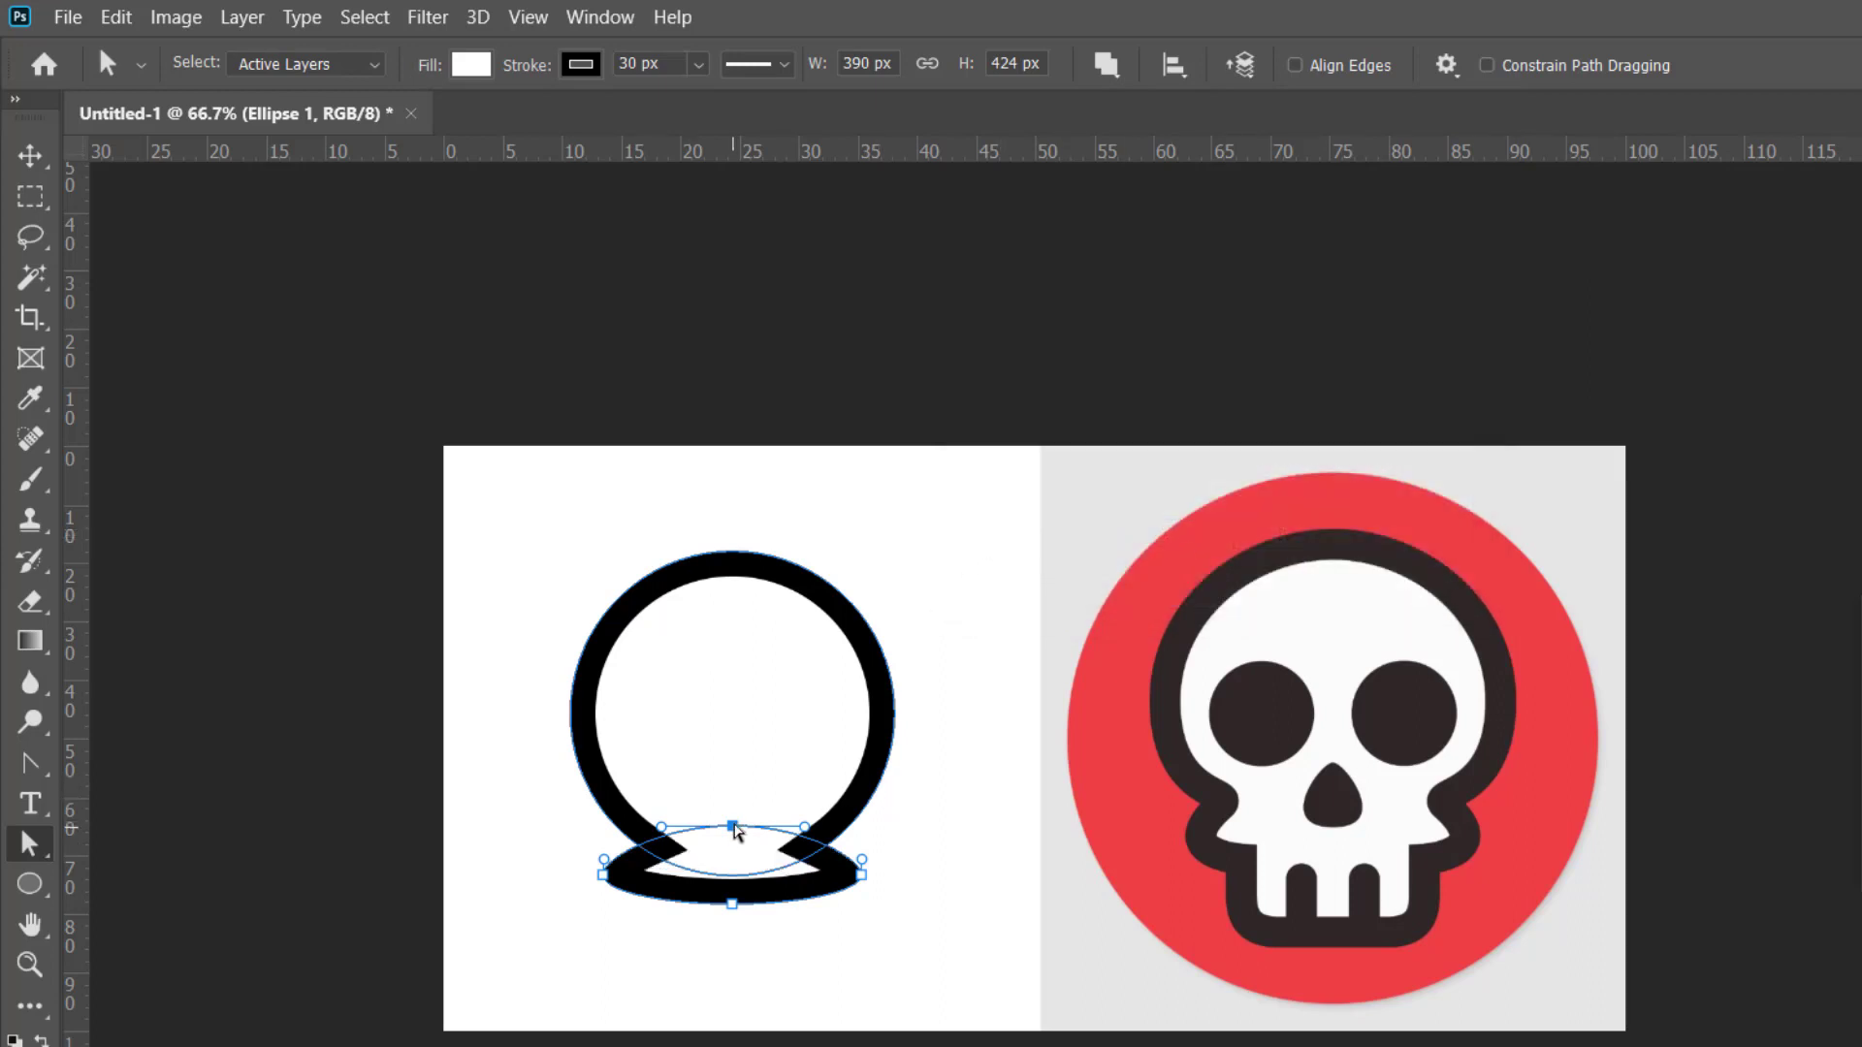
drag(732, 826, 732, 813)
Lift the ellipse's left and right anchors to blend it smoothly into the circle
click(603, 876)
drag(603, 876, 584, 834)
drag(857, 875, 885, 831)
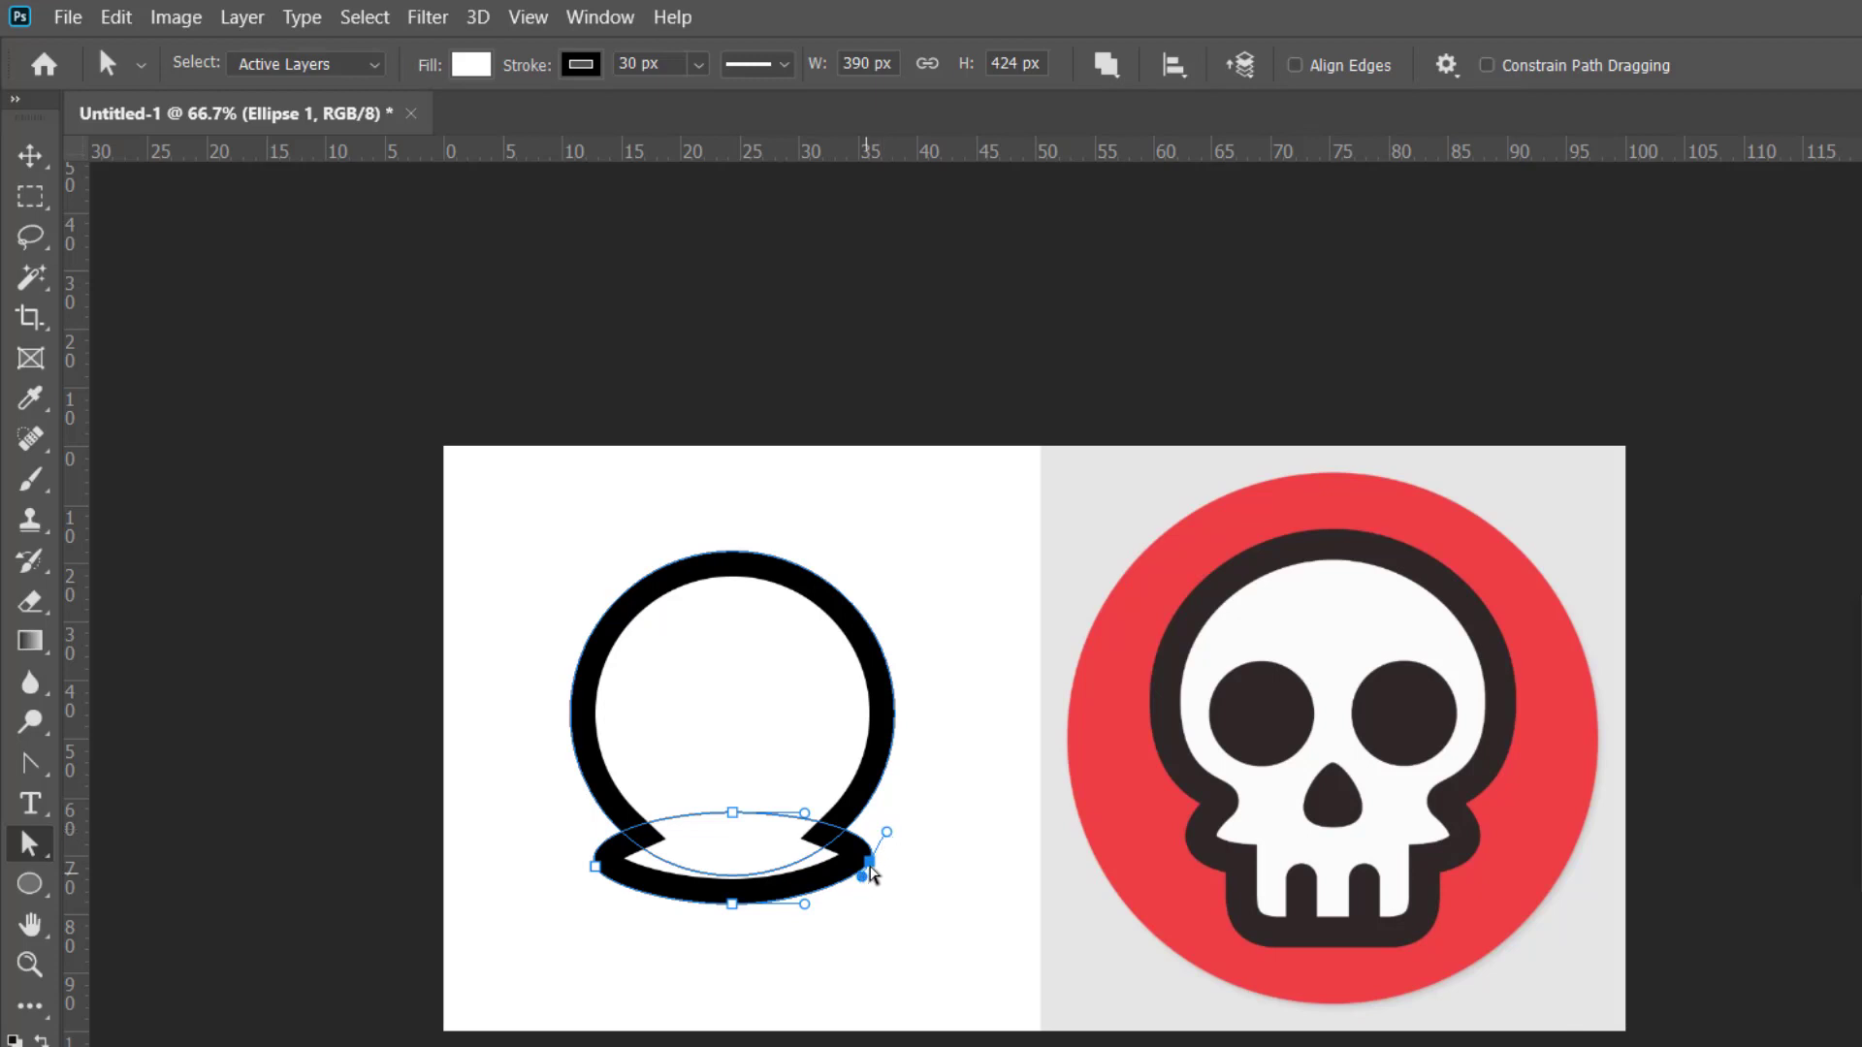
drag(869, 861, 872, 867)
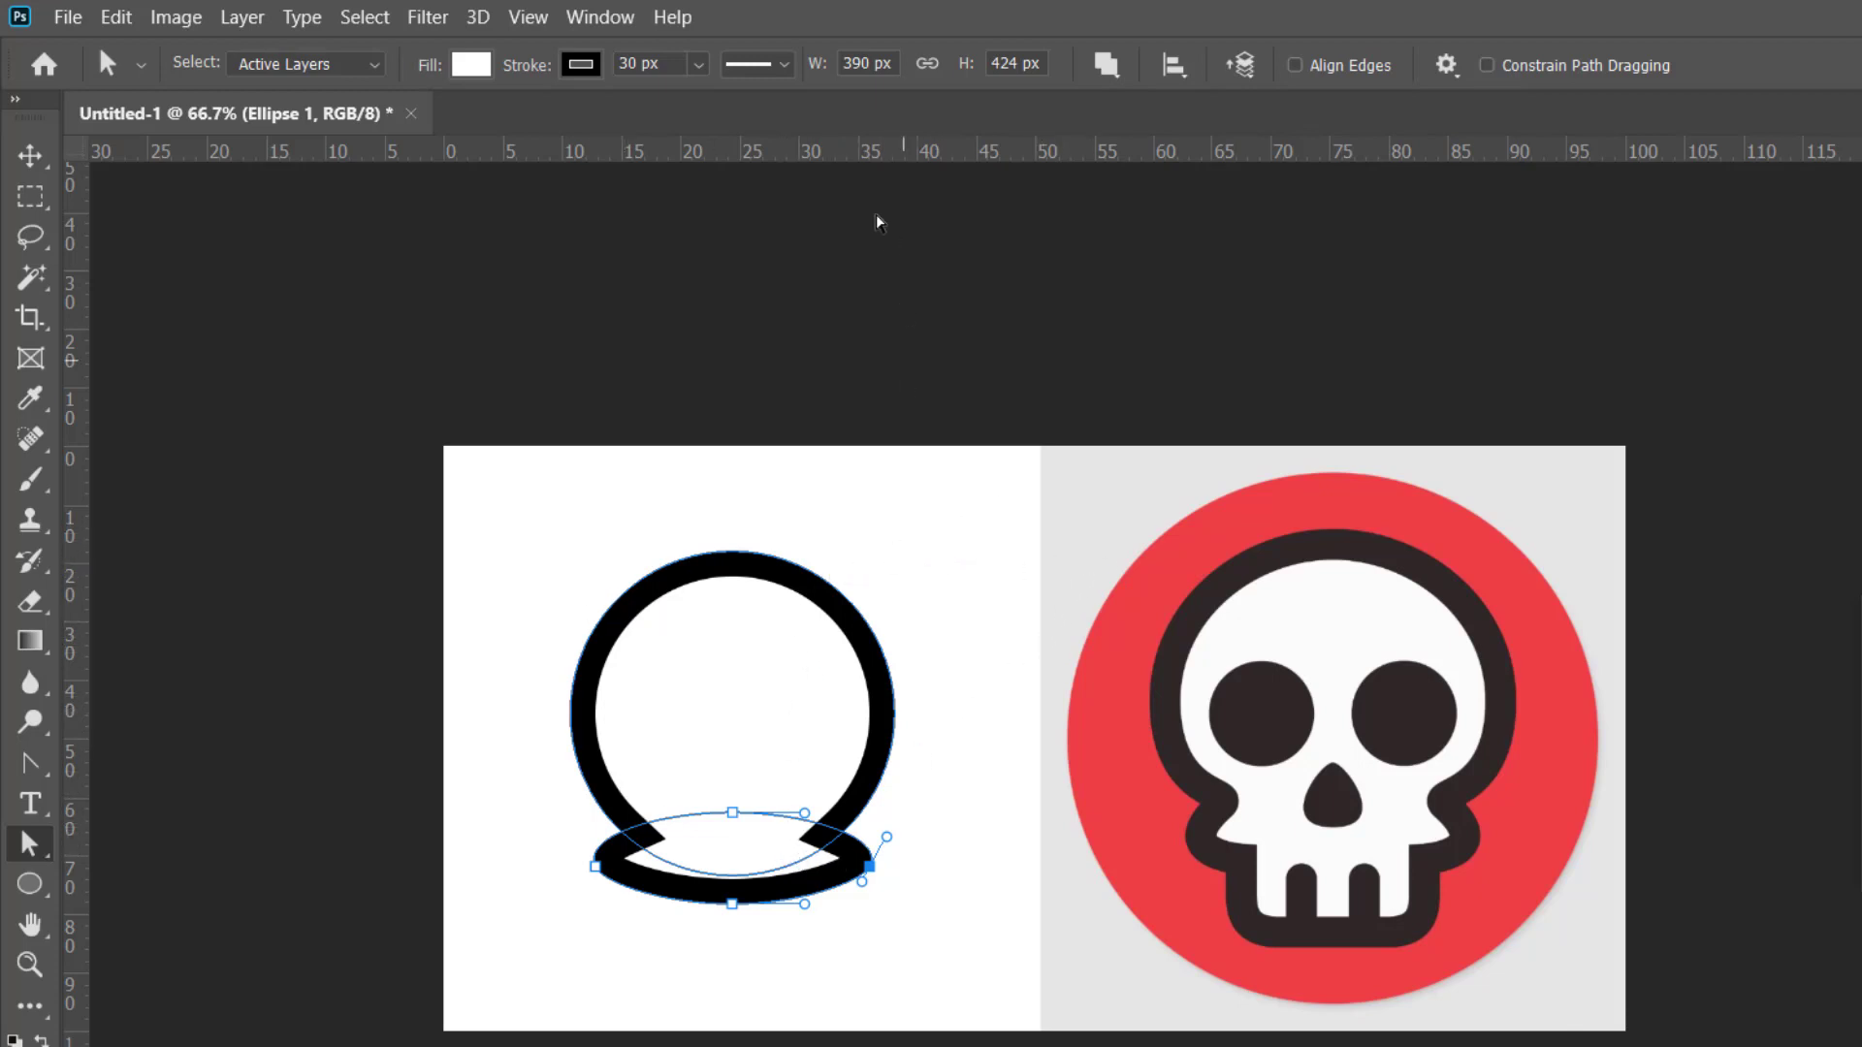
Set the skull stroke's corner joins to round in Stroke Options
click(785, 65)
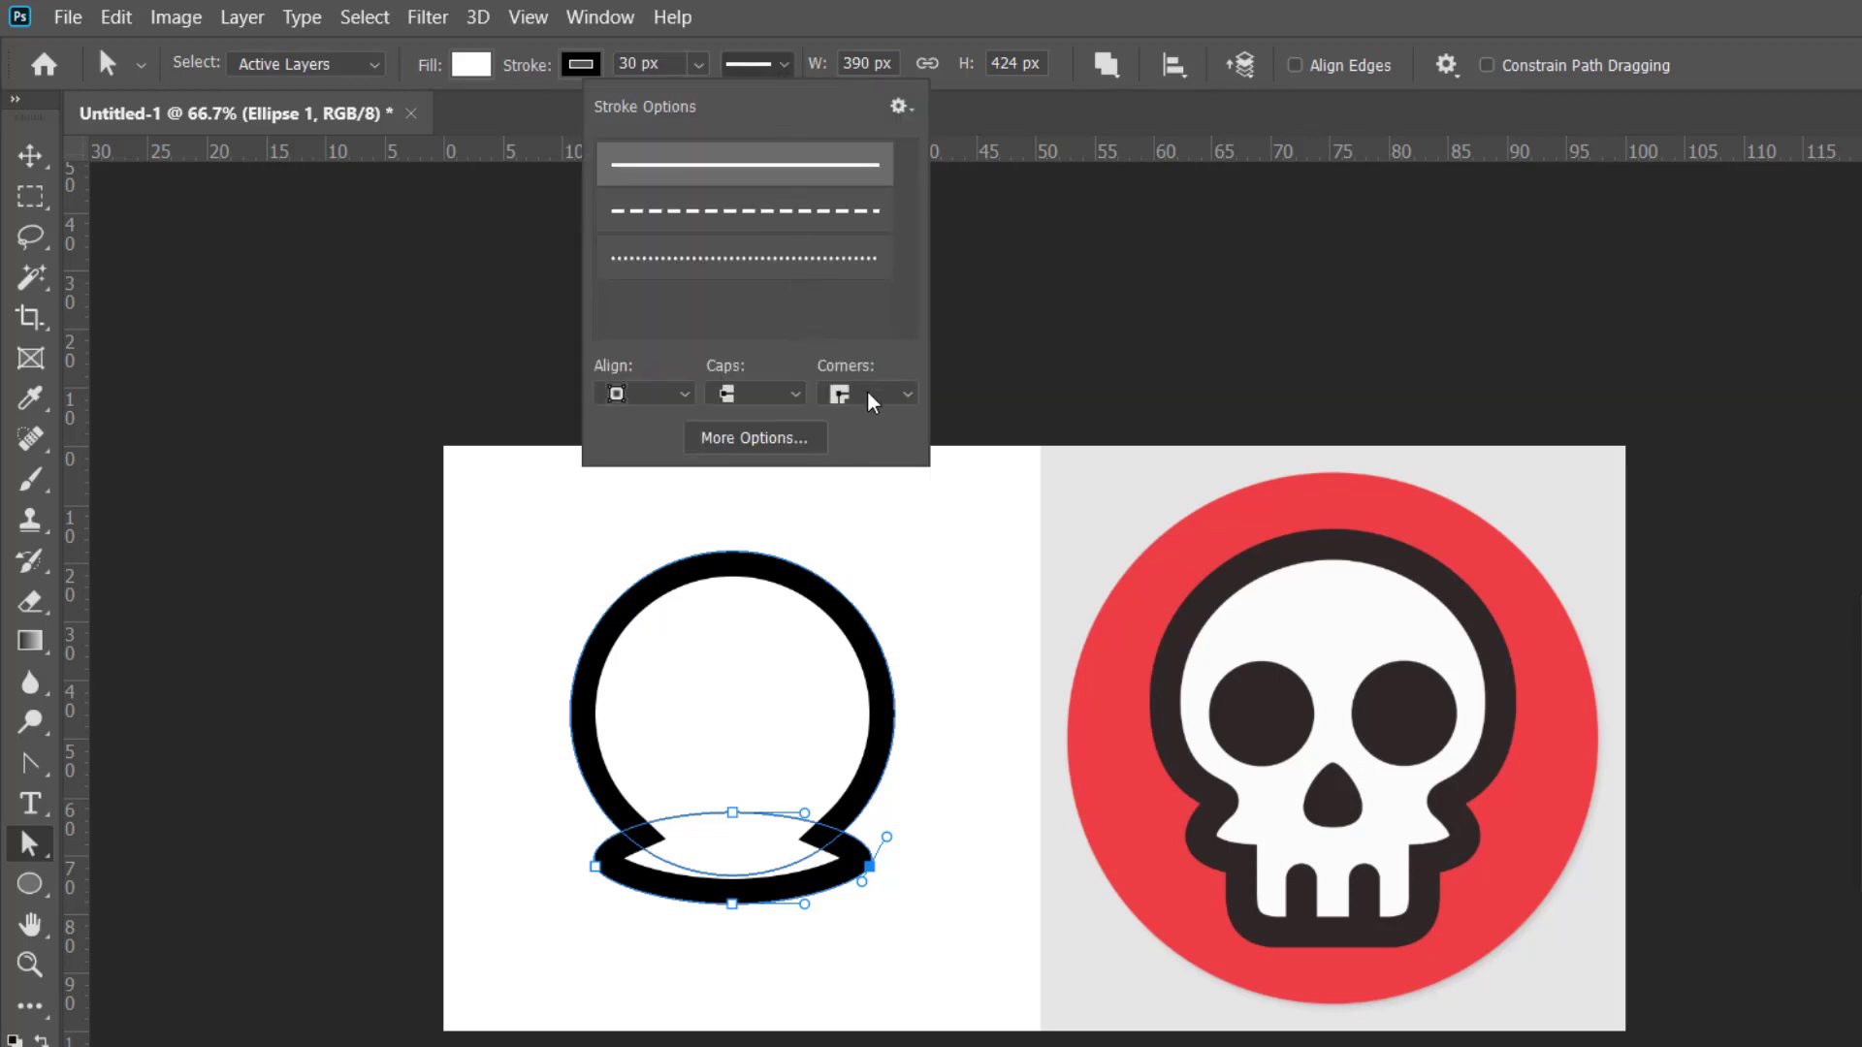
click(908, 396)
click(855, 448)
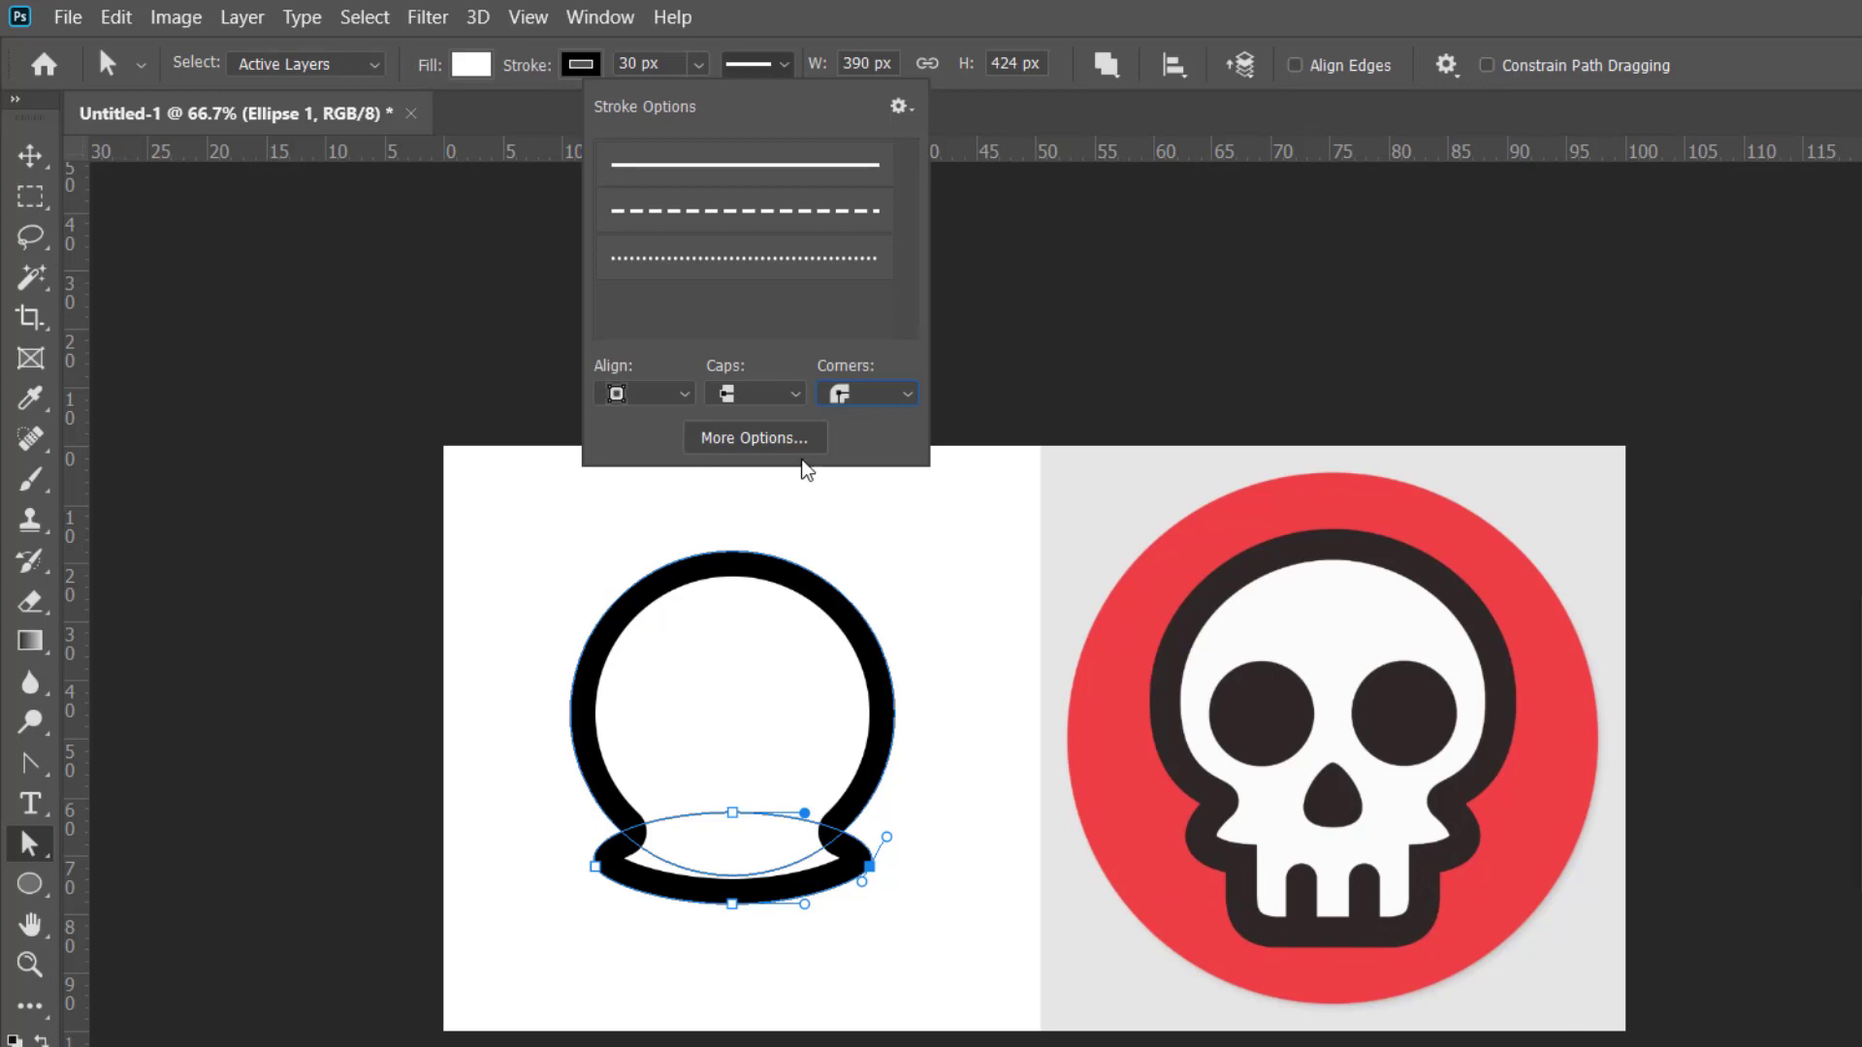
click(875, 10)
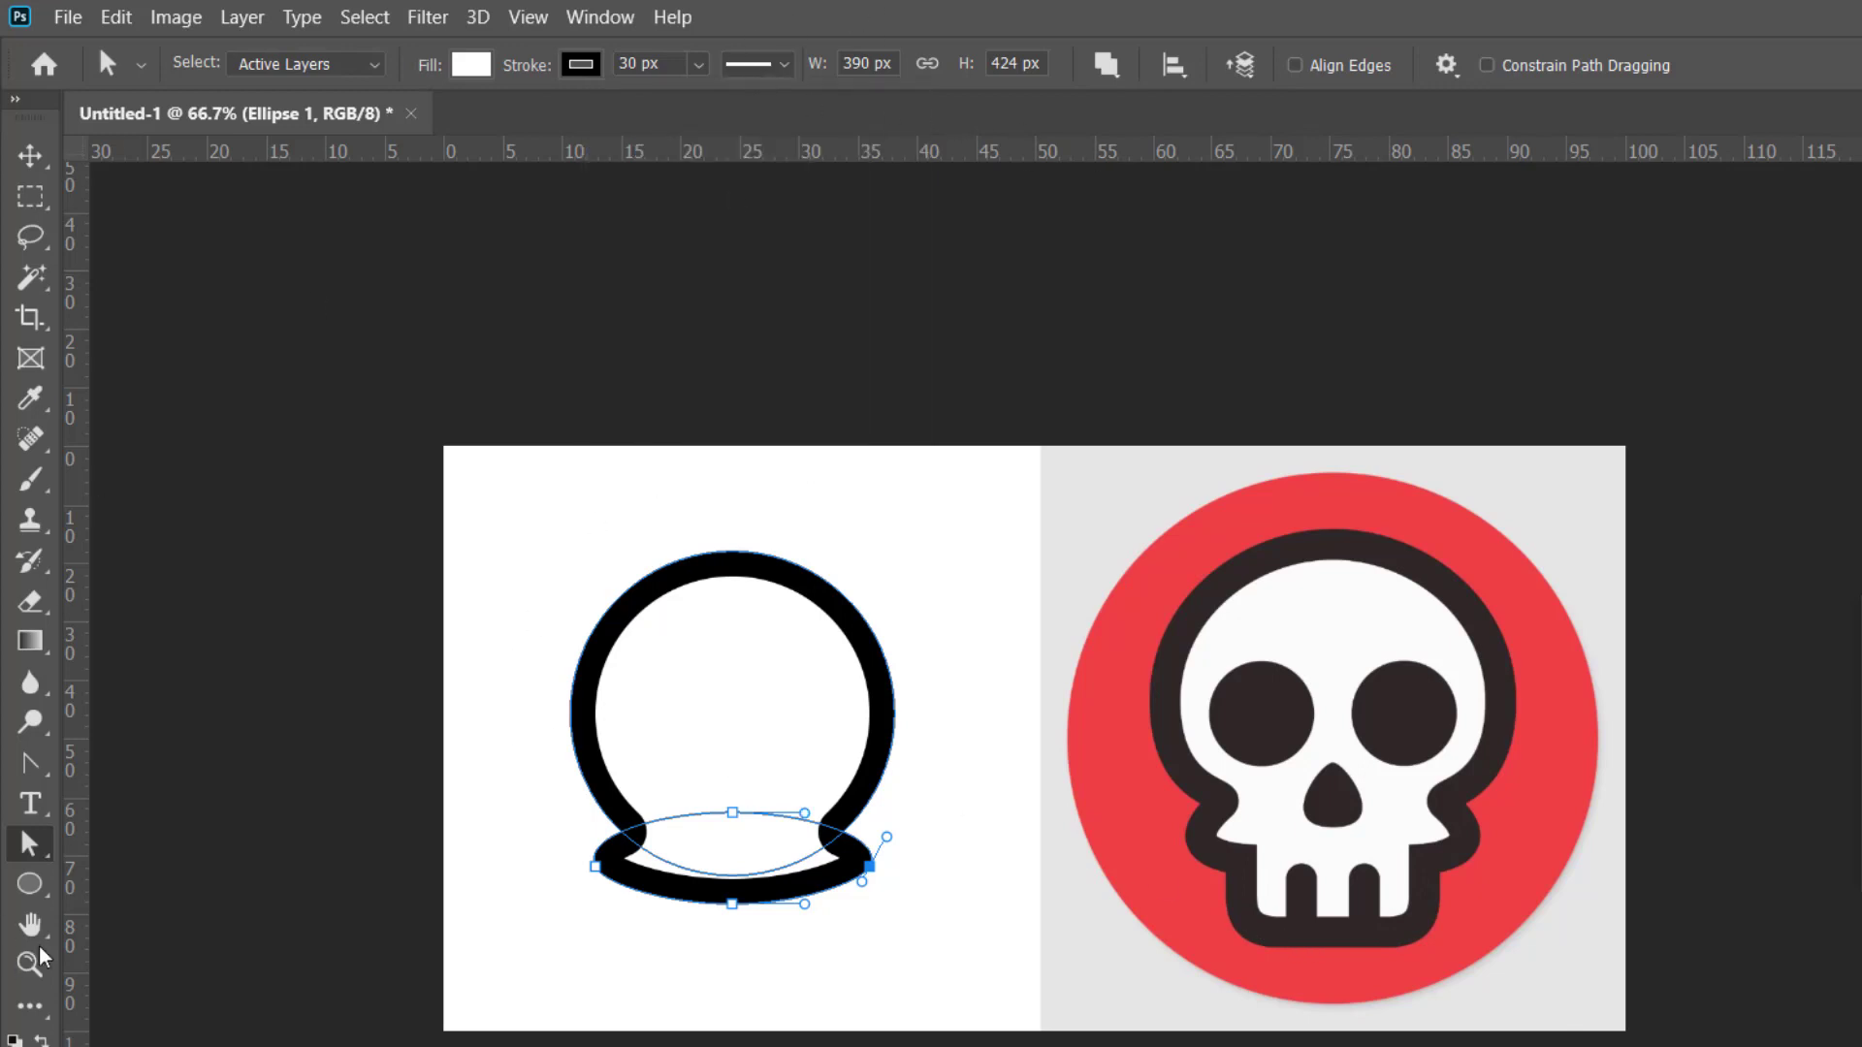
Draw a trial rounded jaw rectangle merged with the head, then undo it
drag(29, 885, 188, 910)
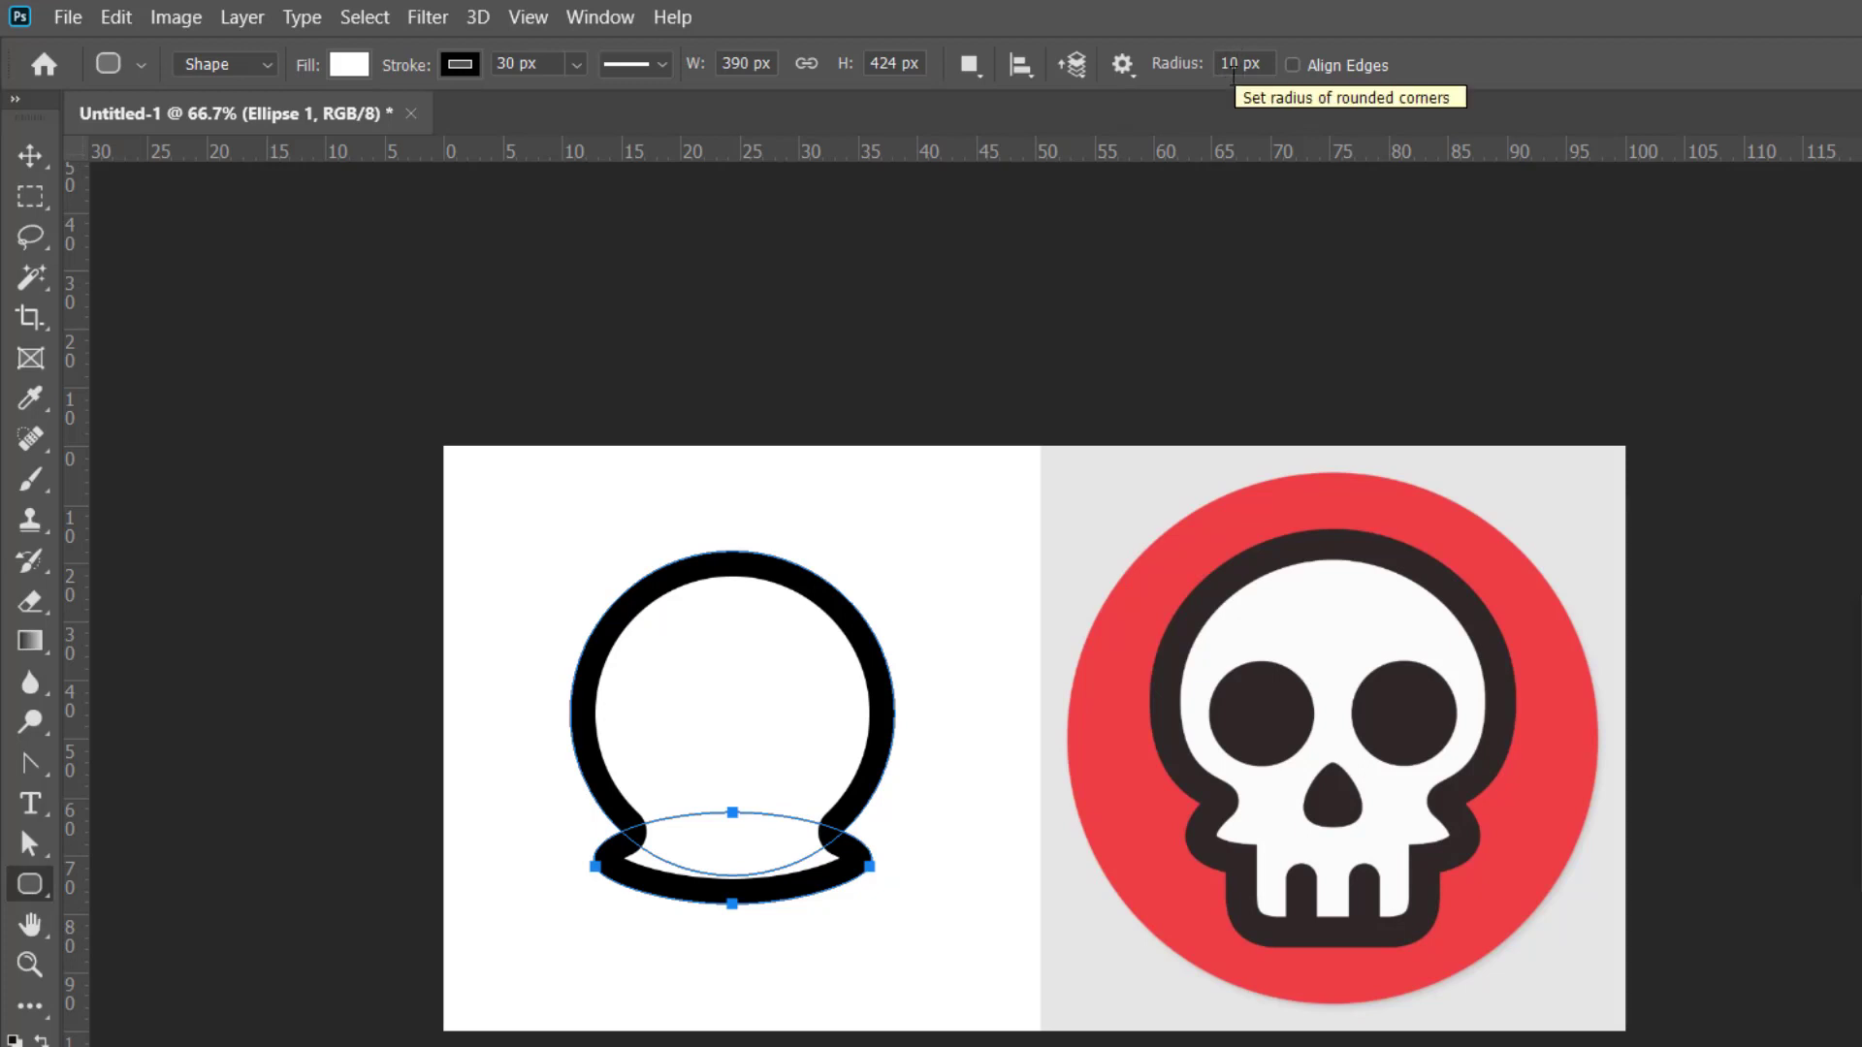
click(970, 65)
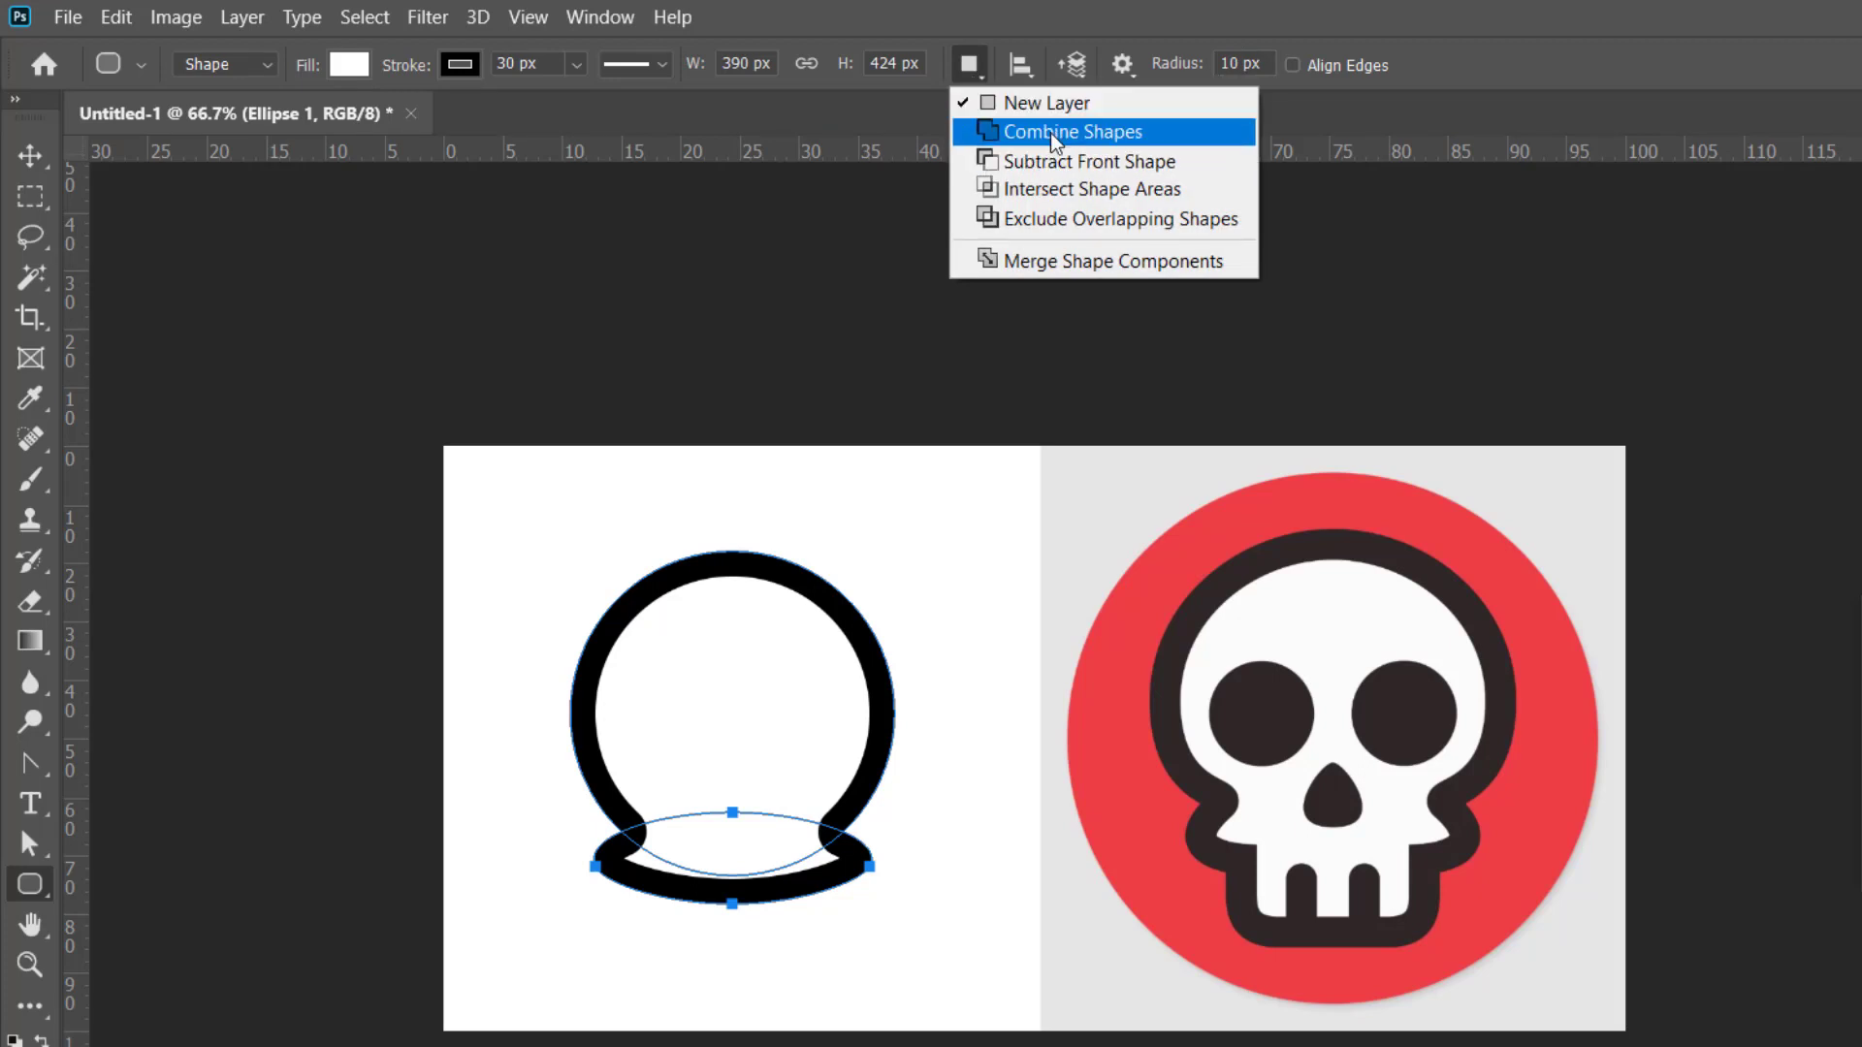
click(1050, 132)
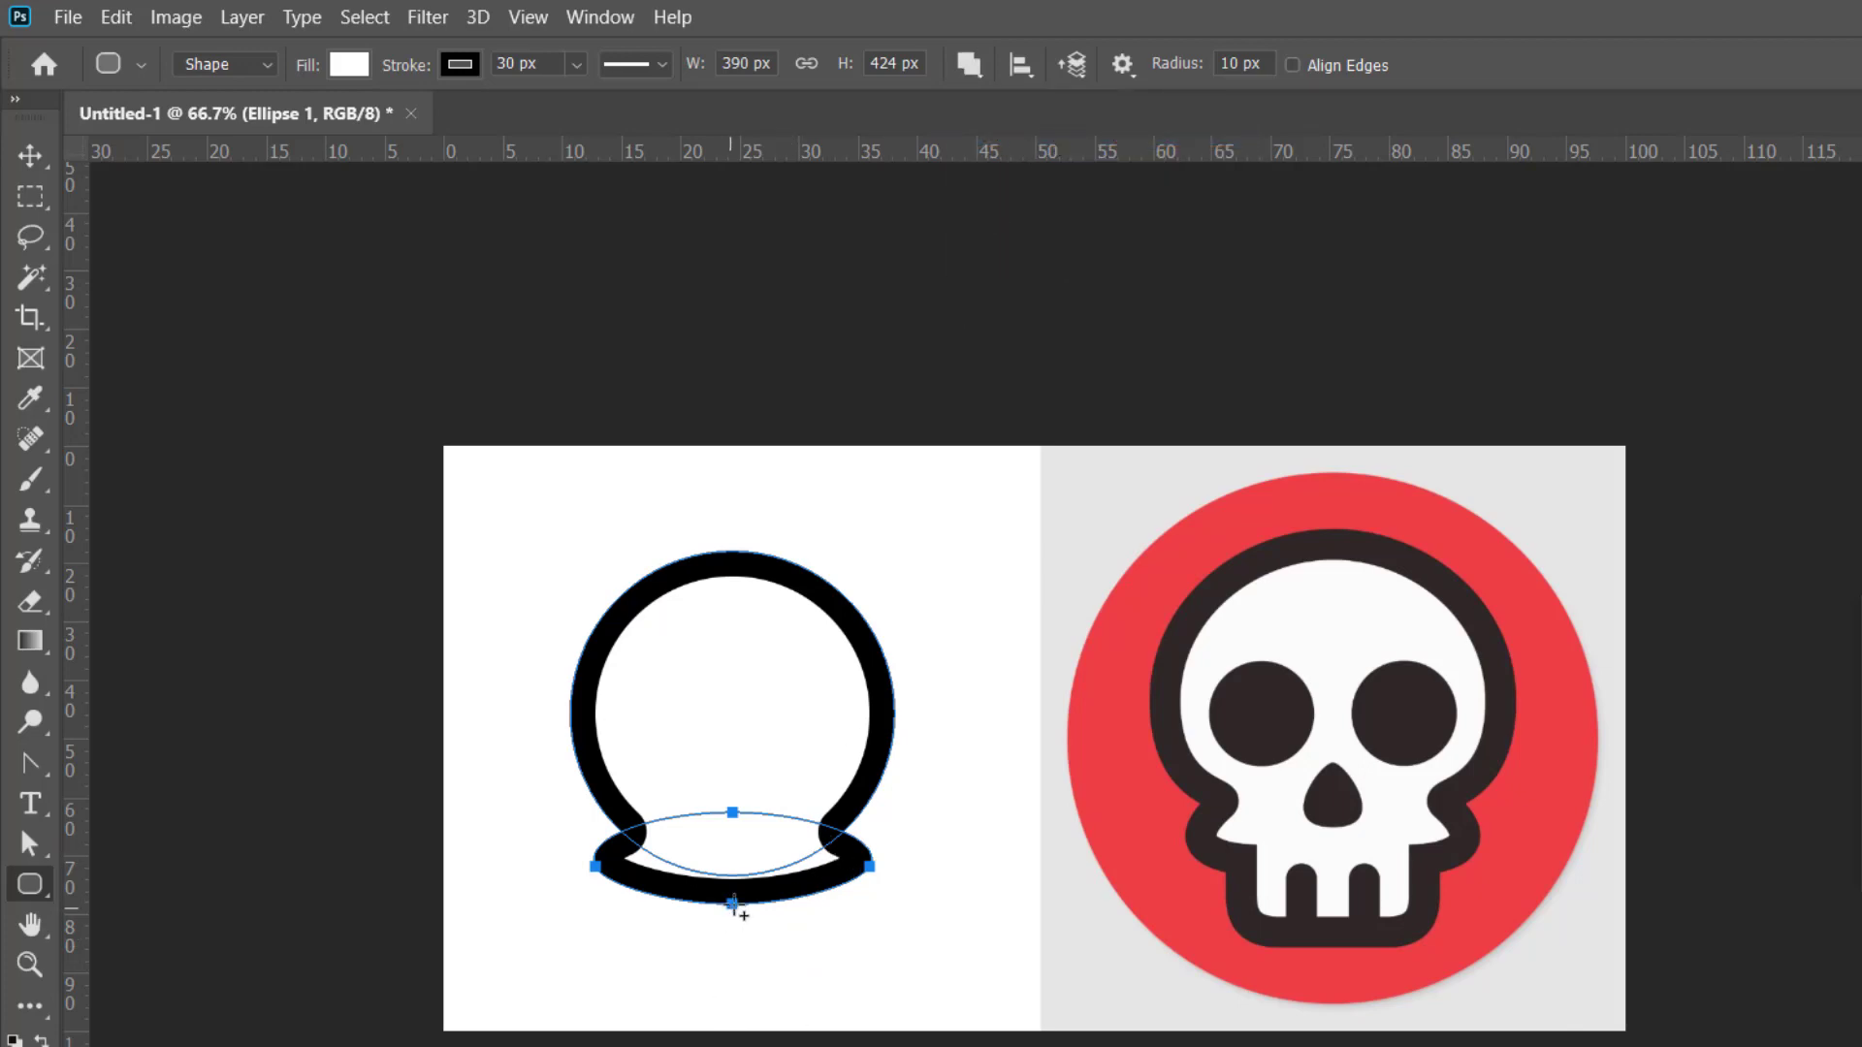
drag(732, 903, 805, 982)
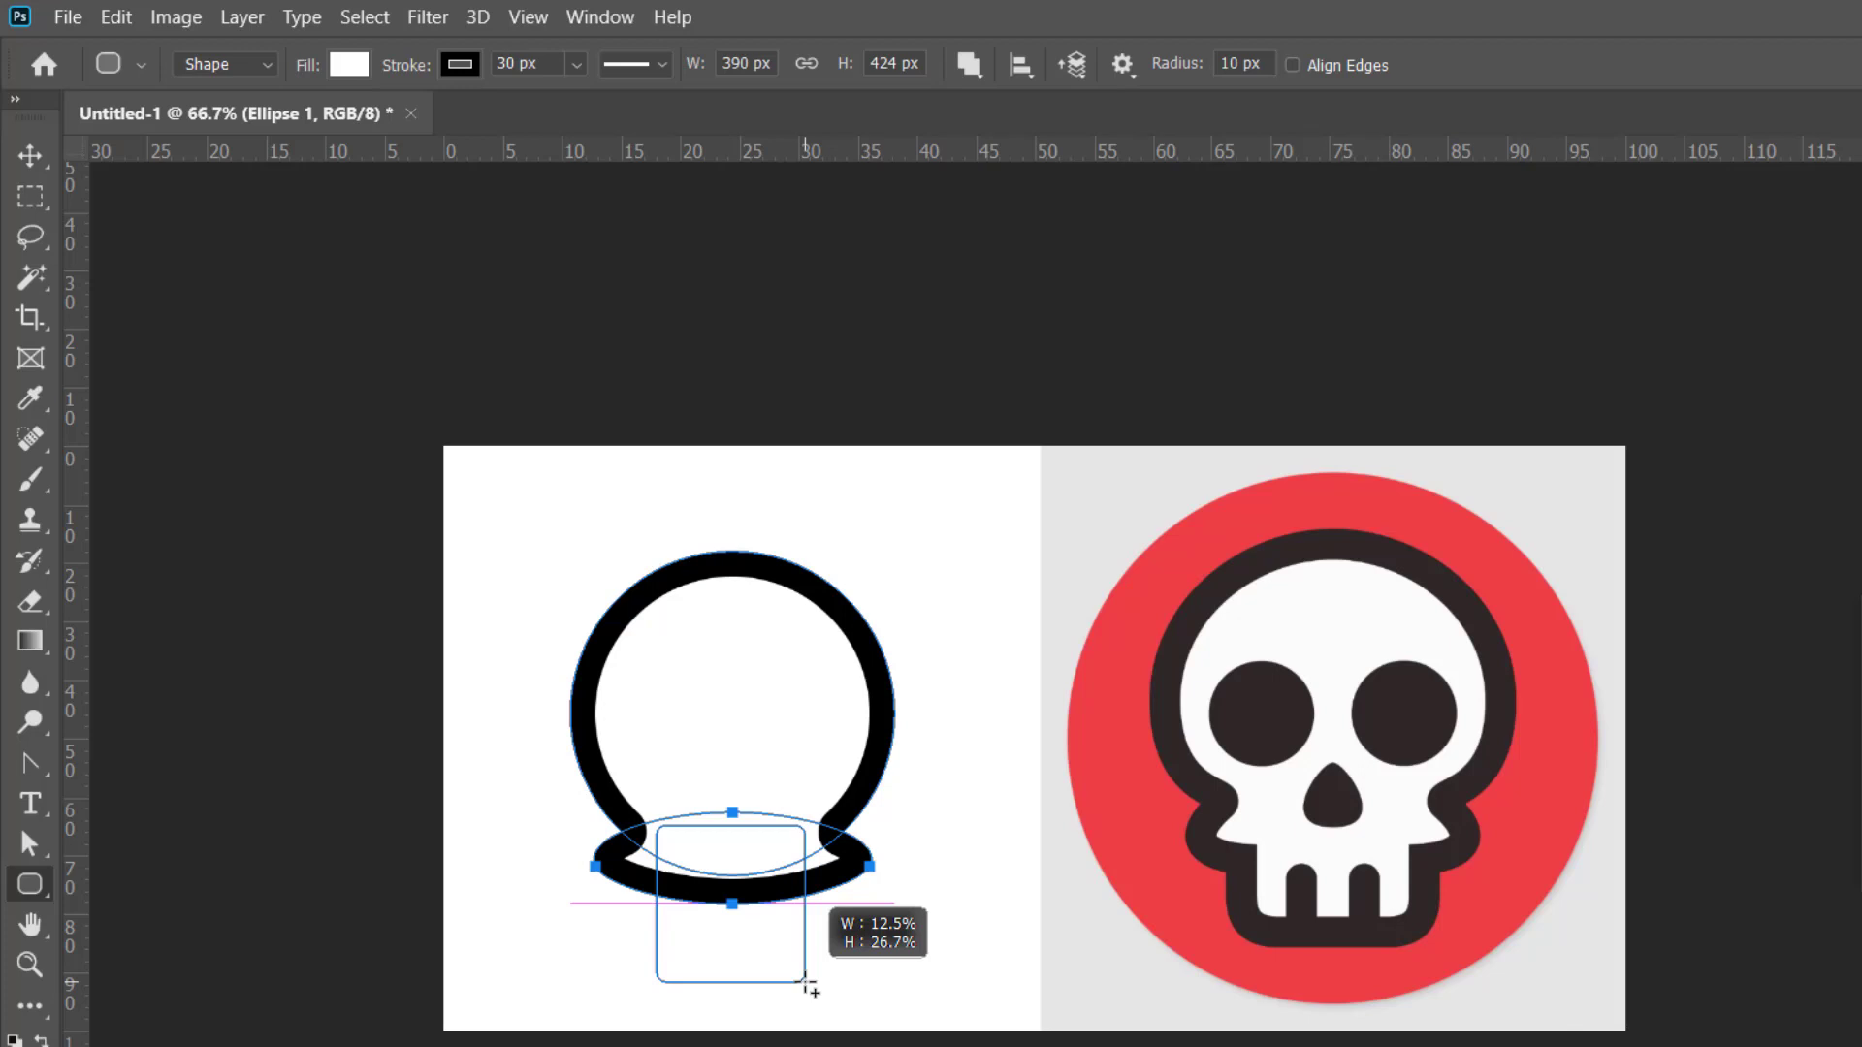
drag(805, 983, 805, 983)
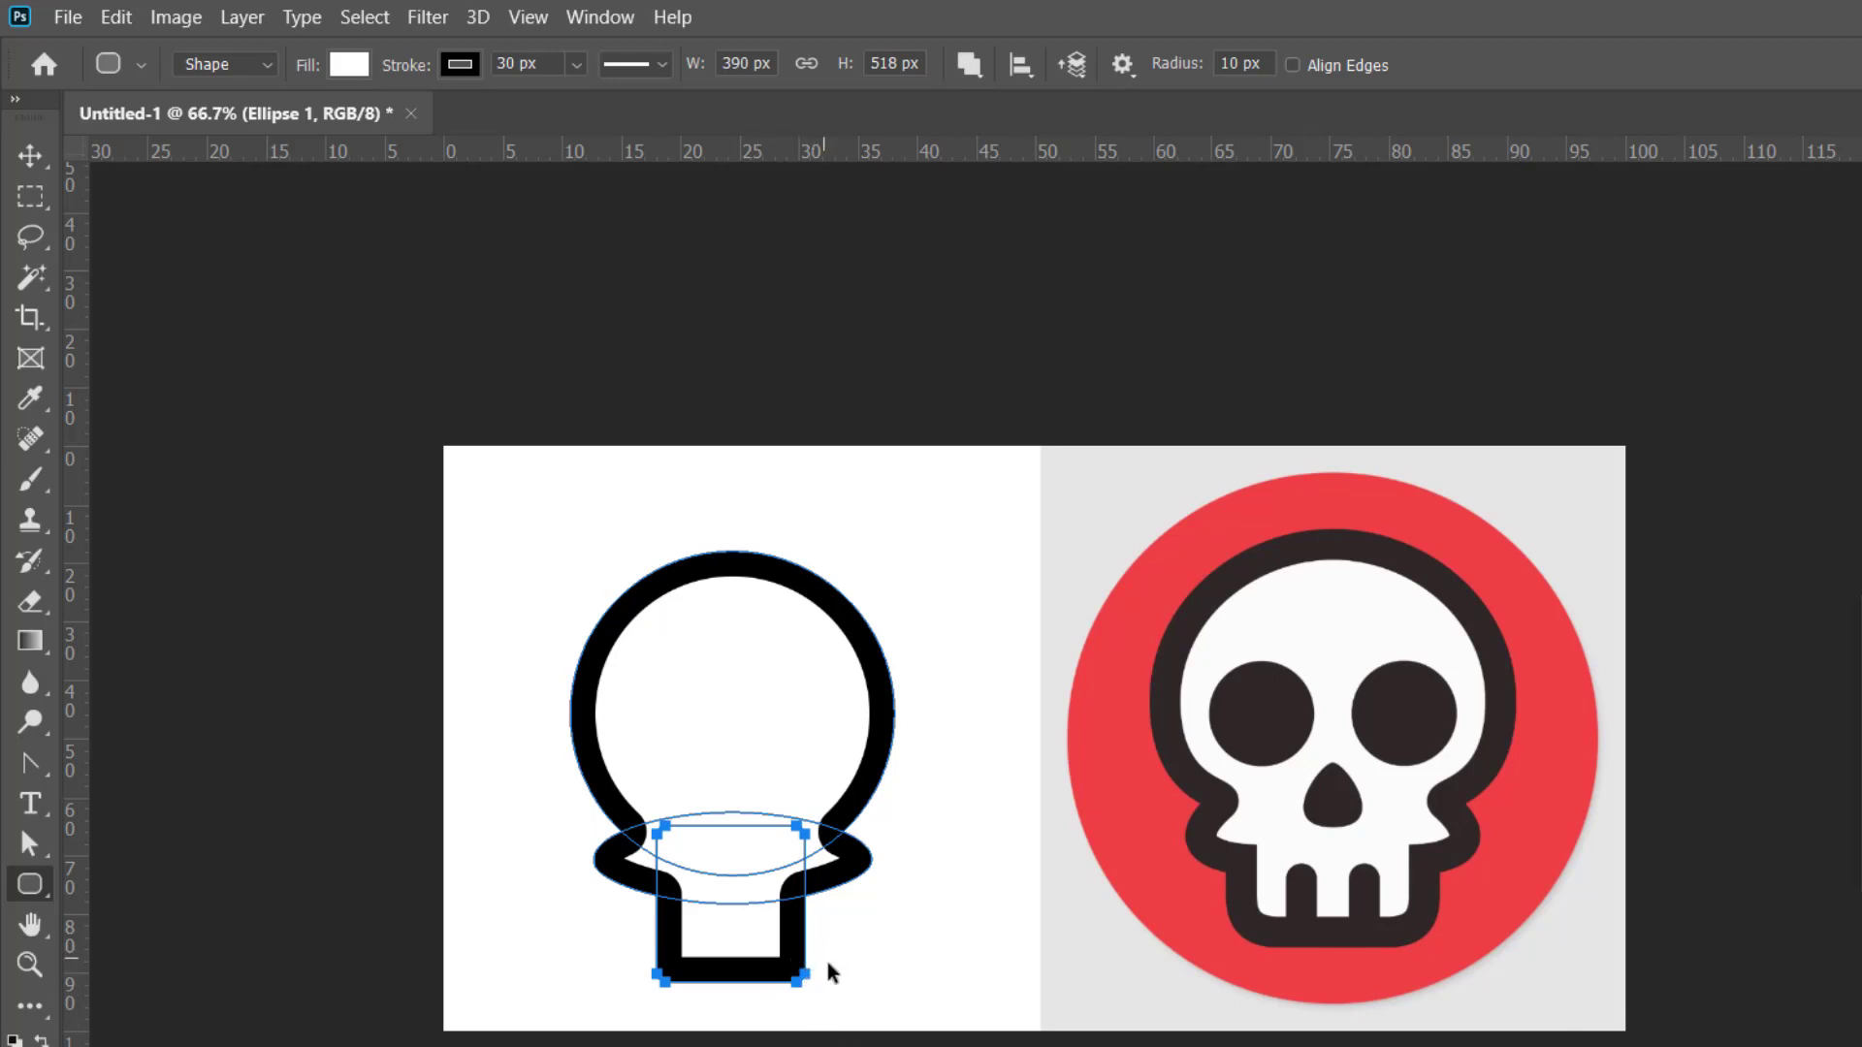
key(ctrl+z)
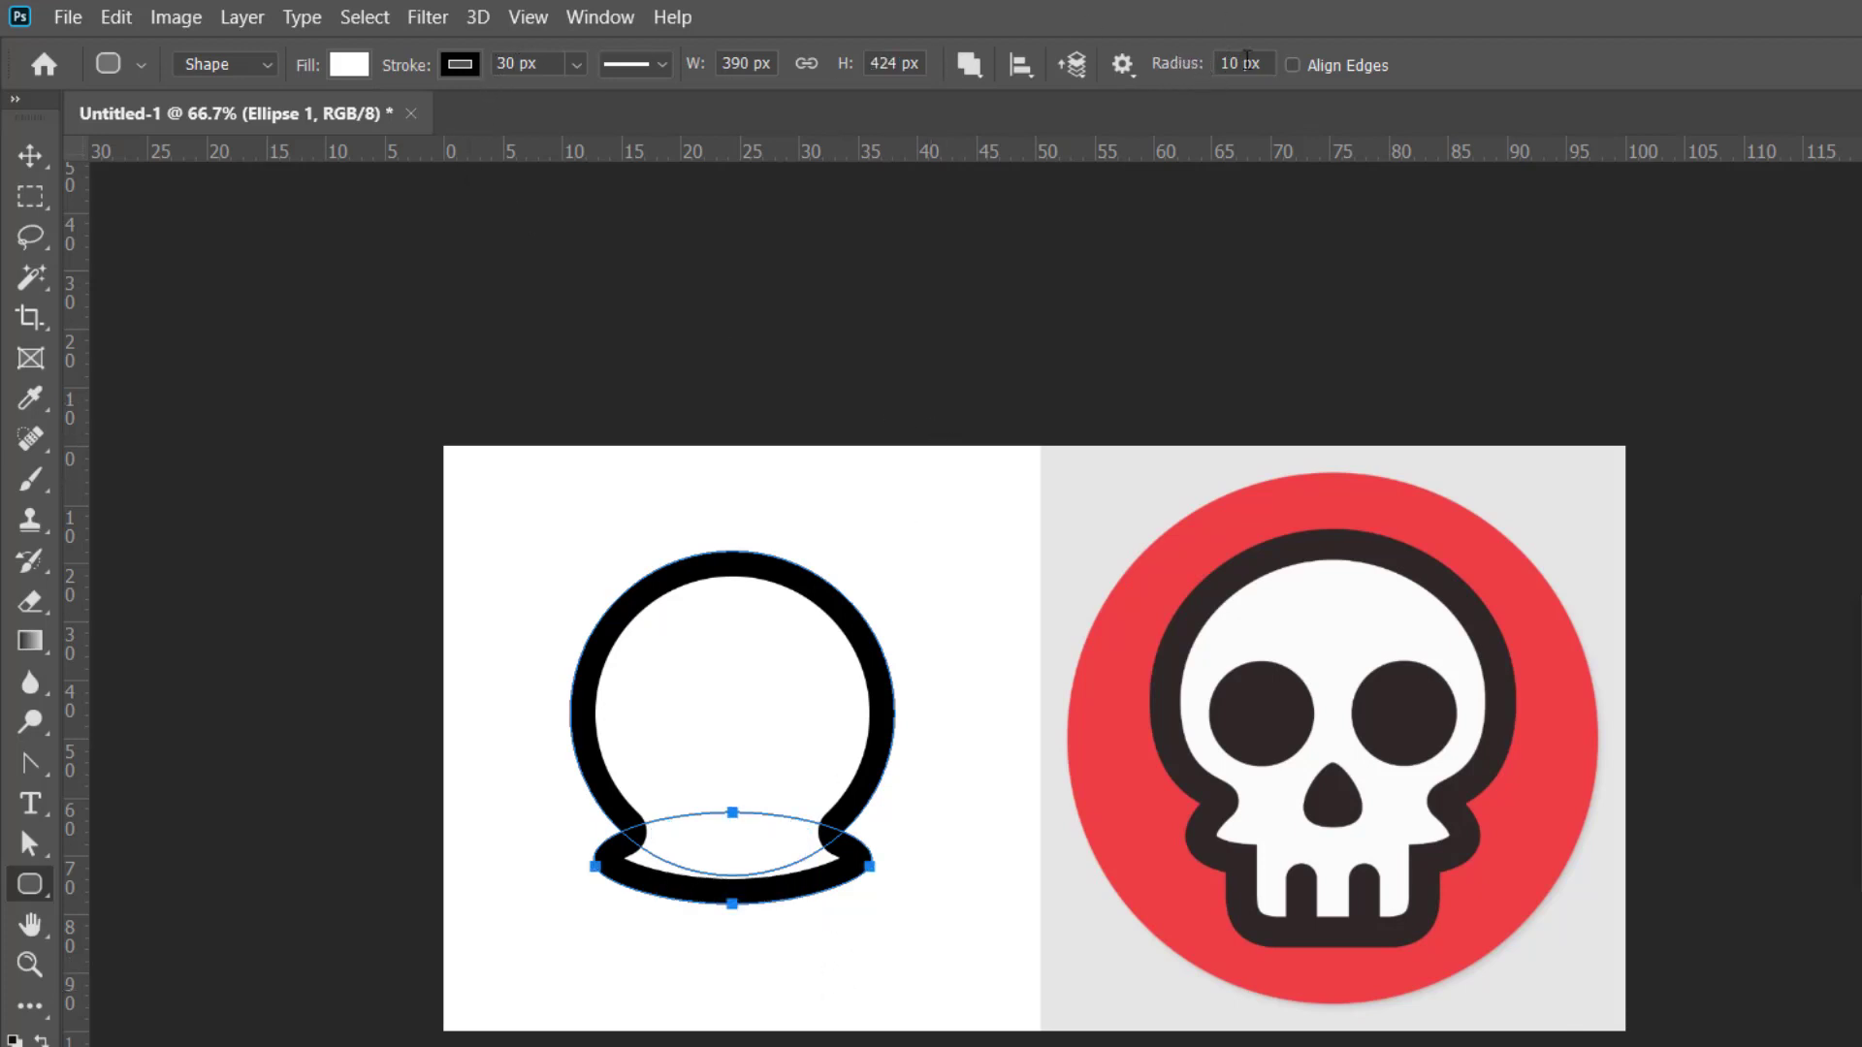
Try the jaw rectangle with a 20 px corner radius, then undo it
drag(1244, 63, 1199, 60)
text(20)
drag(733, 904, 808, 970)
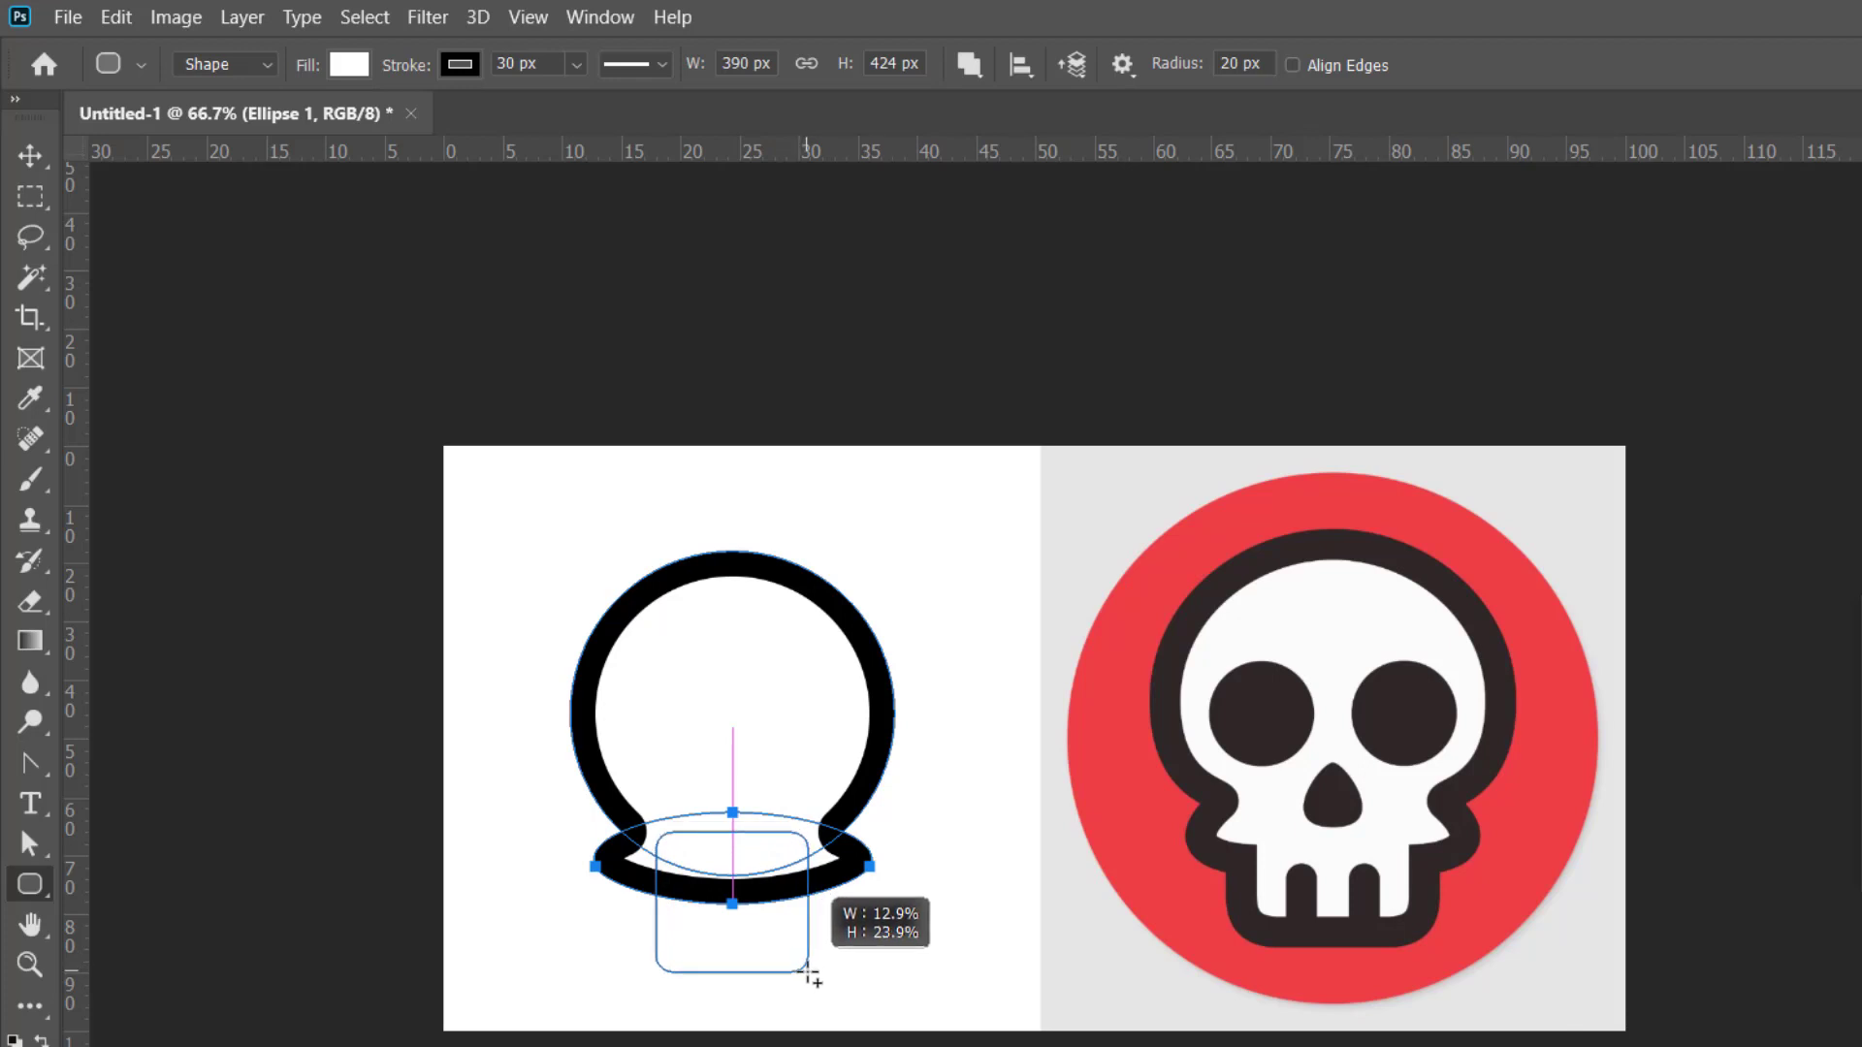
drag(809, 971, 809, 971)
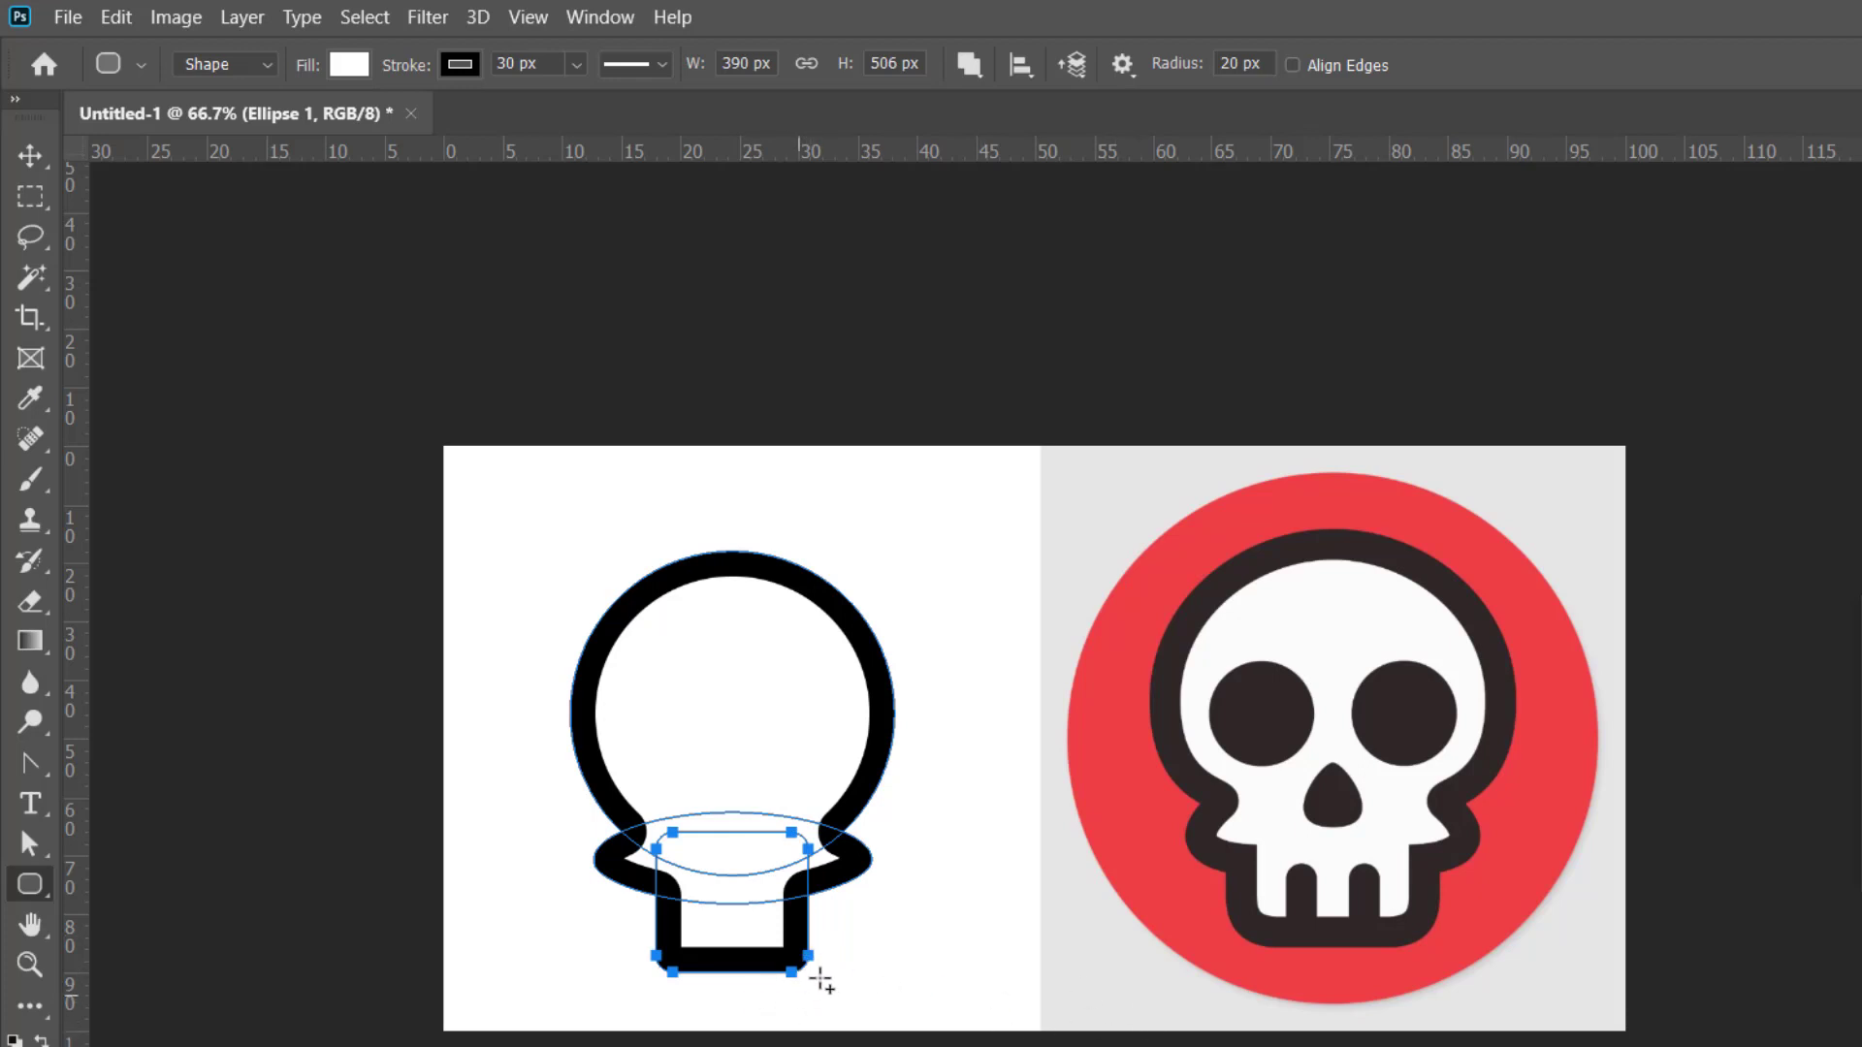
key(ctrl+z)
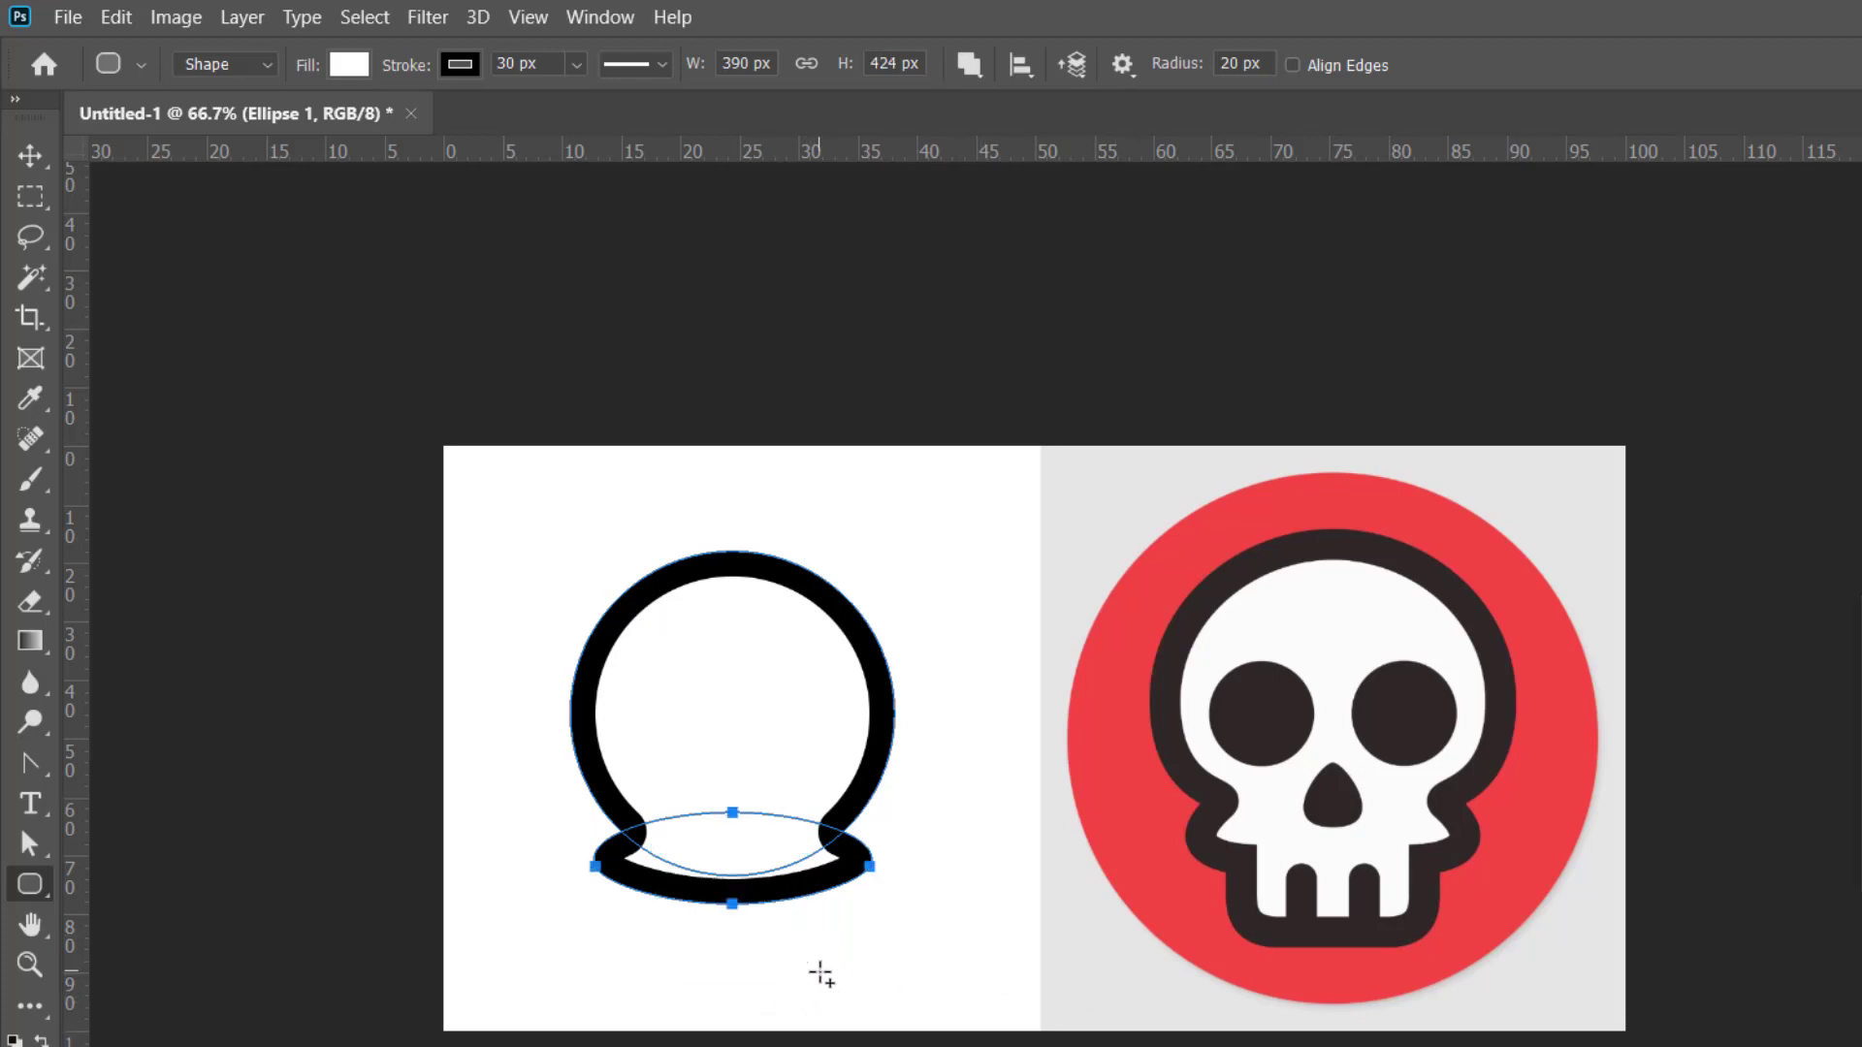
Draw the jaw rectangle below the head with a 30 px corner radius
click(1259, 62)
text(30)
key(Return)
drag(734, 905, 817, 986)
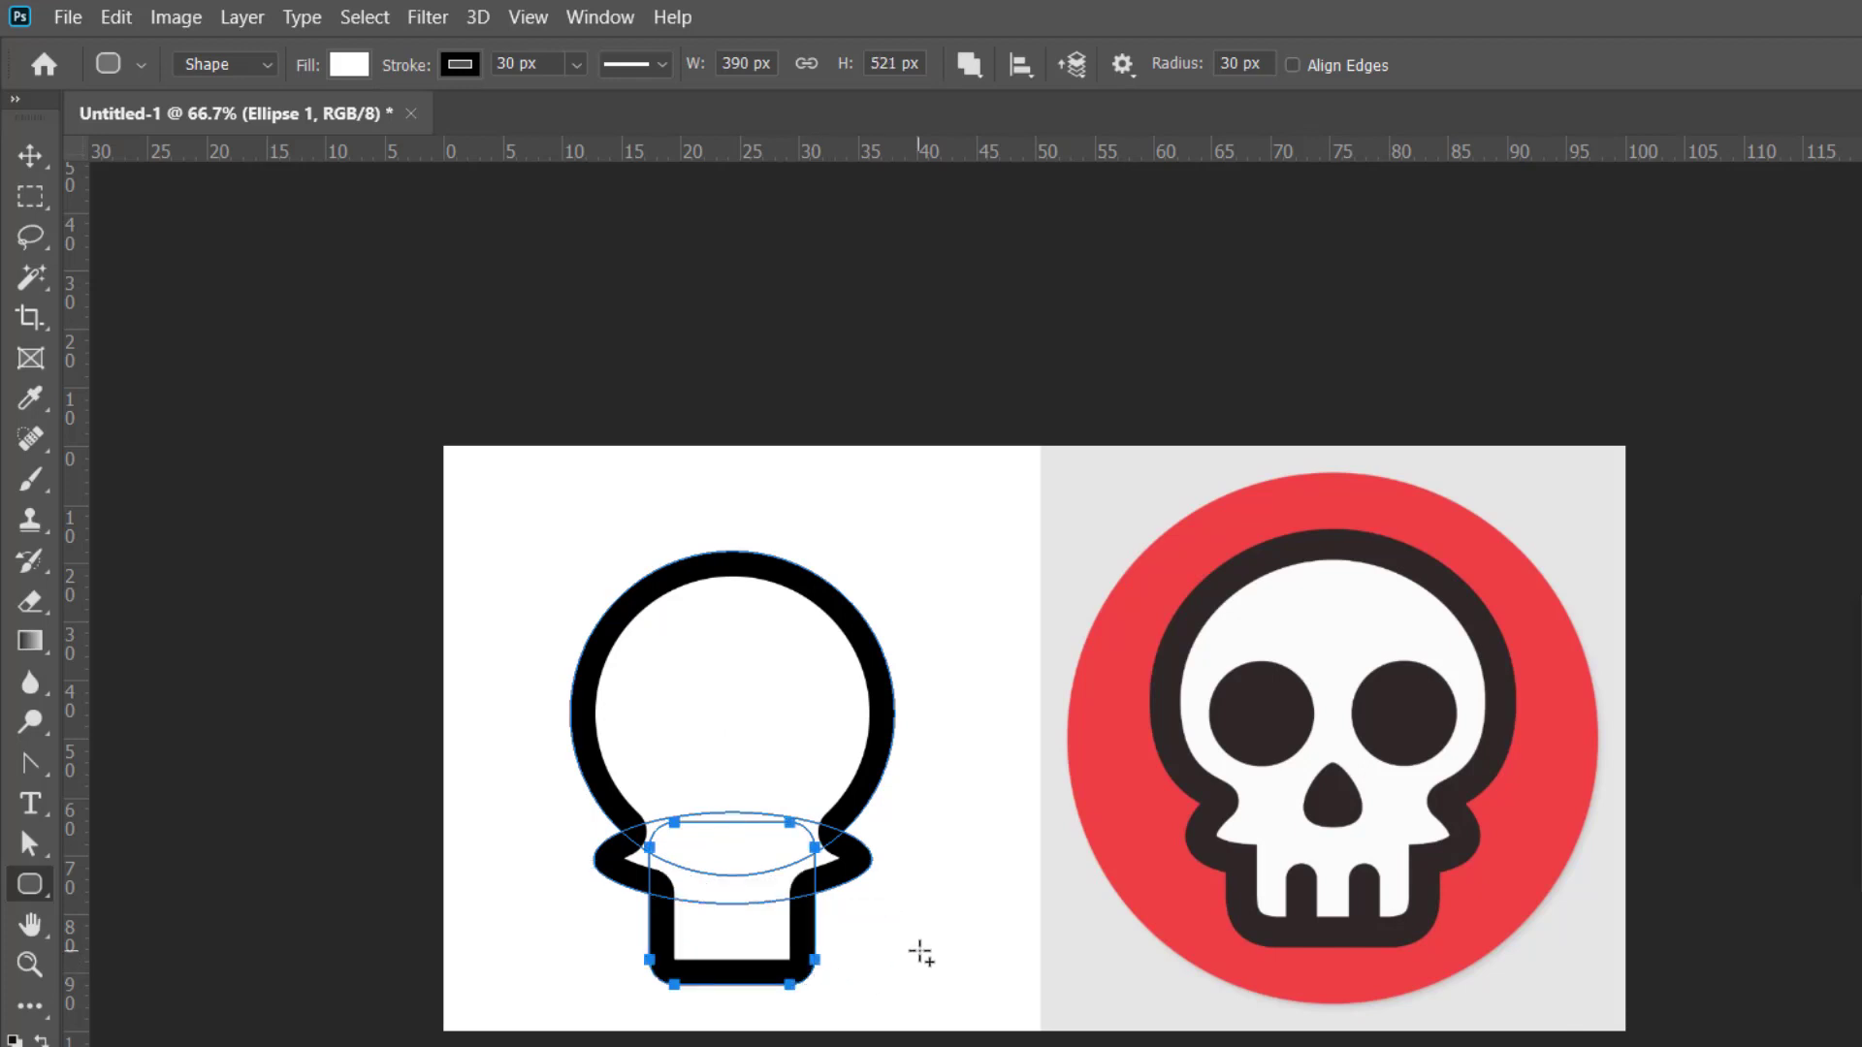
click(30, 155)
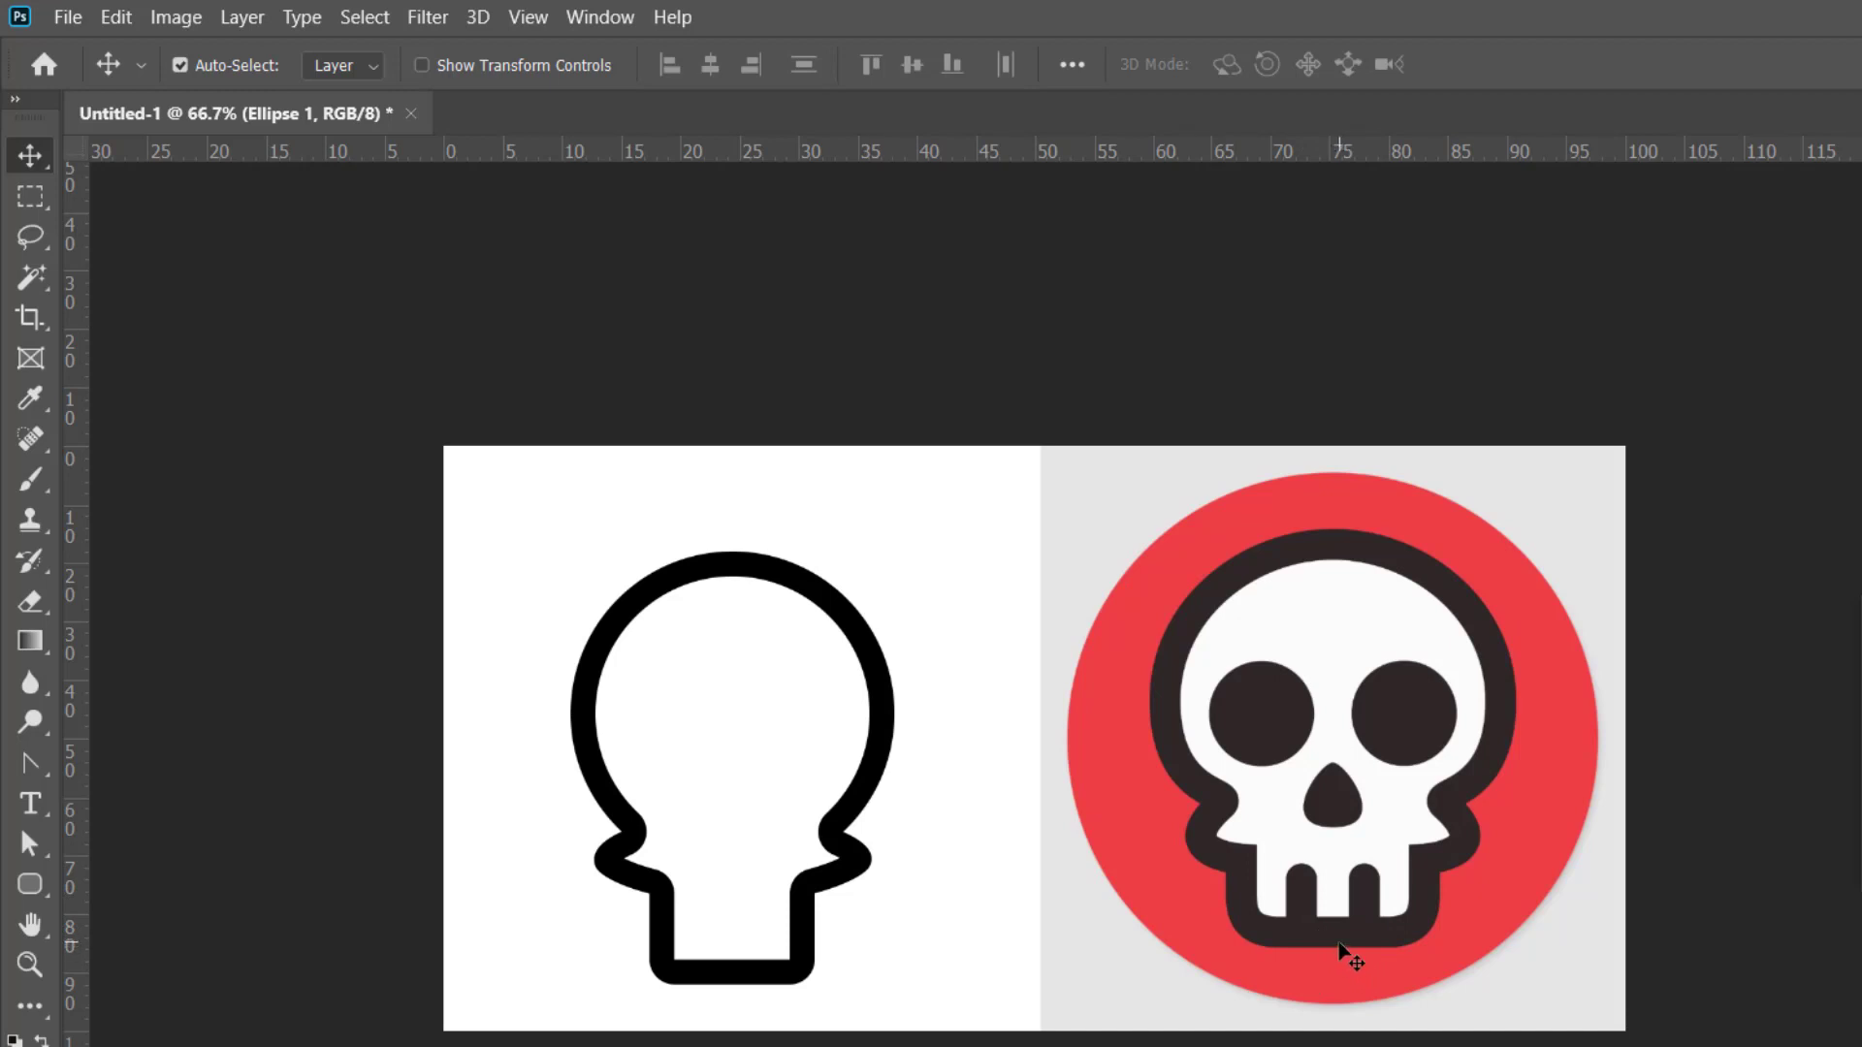
Draw a small rounded rectangle inside the jaw with a 20 px stroke
click(38, 884)
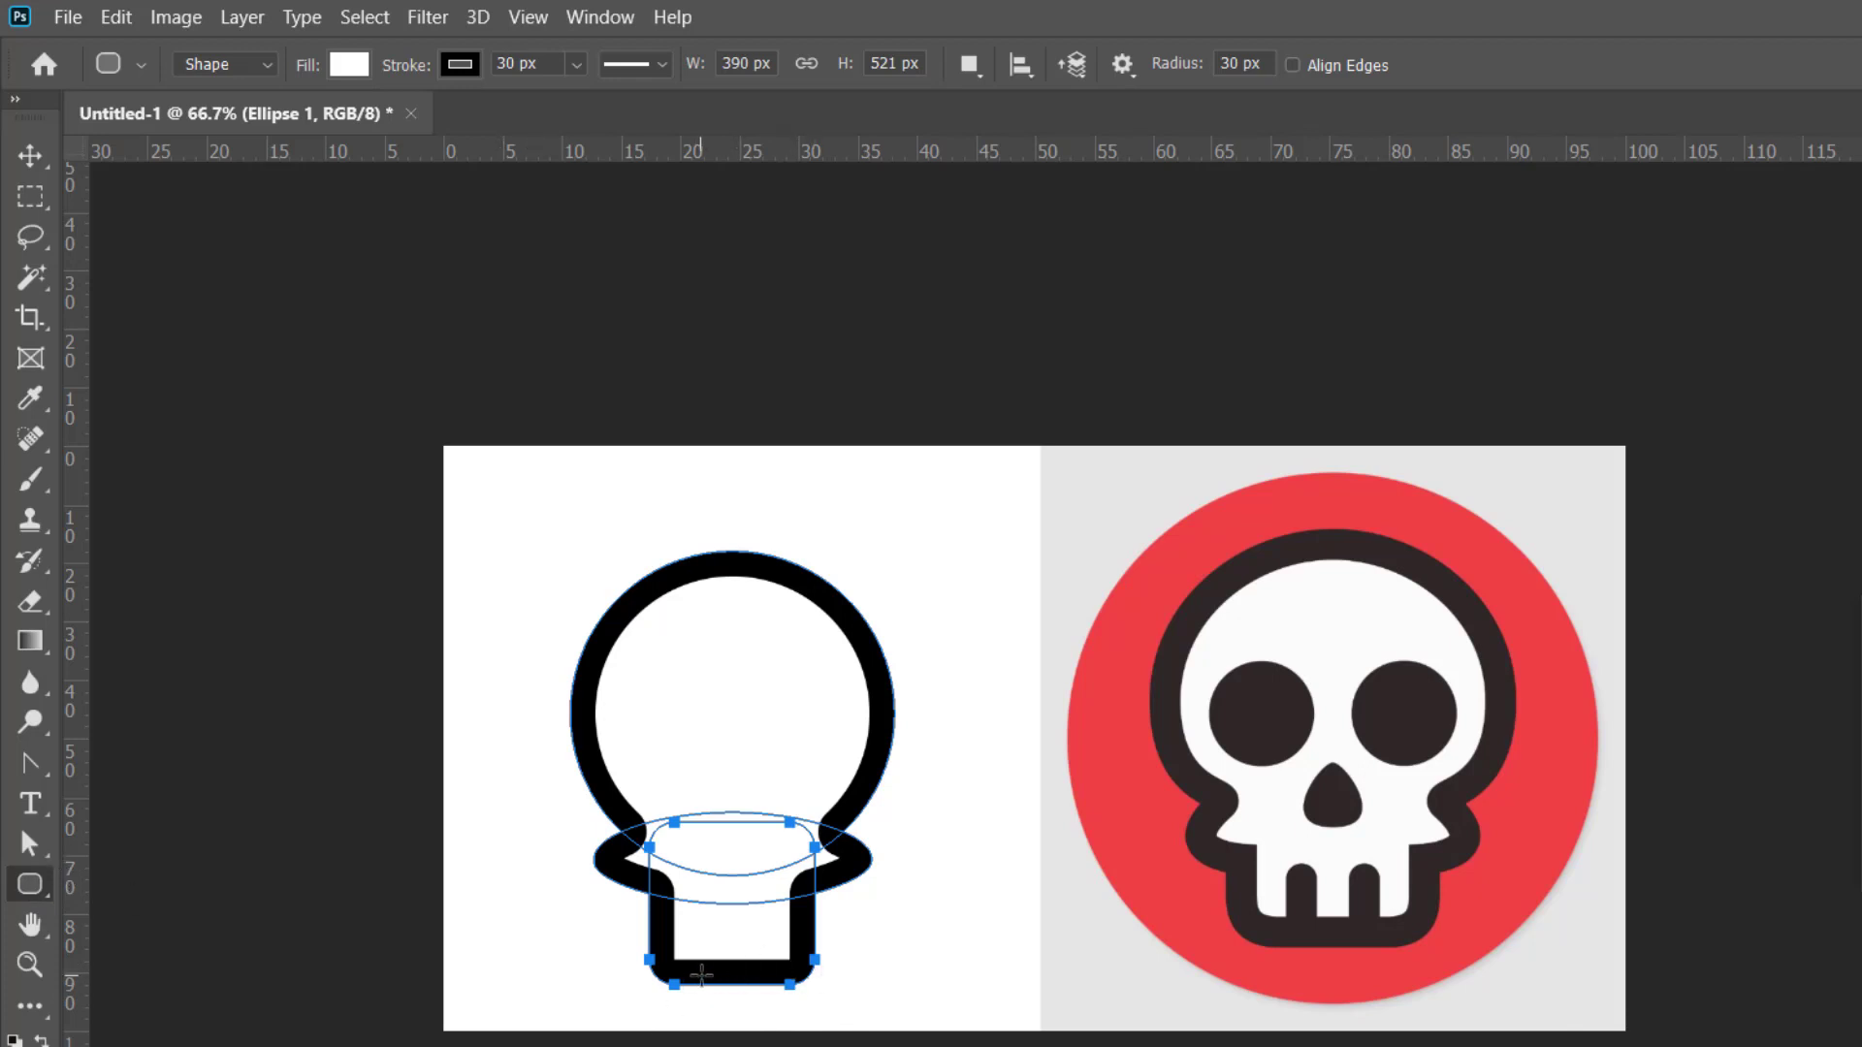
drag(701, 975, 757, 889)
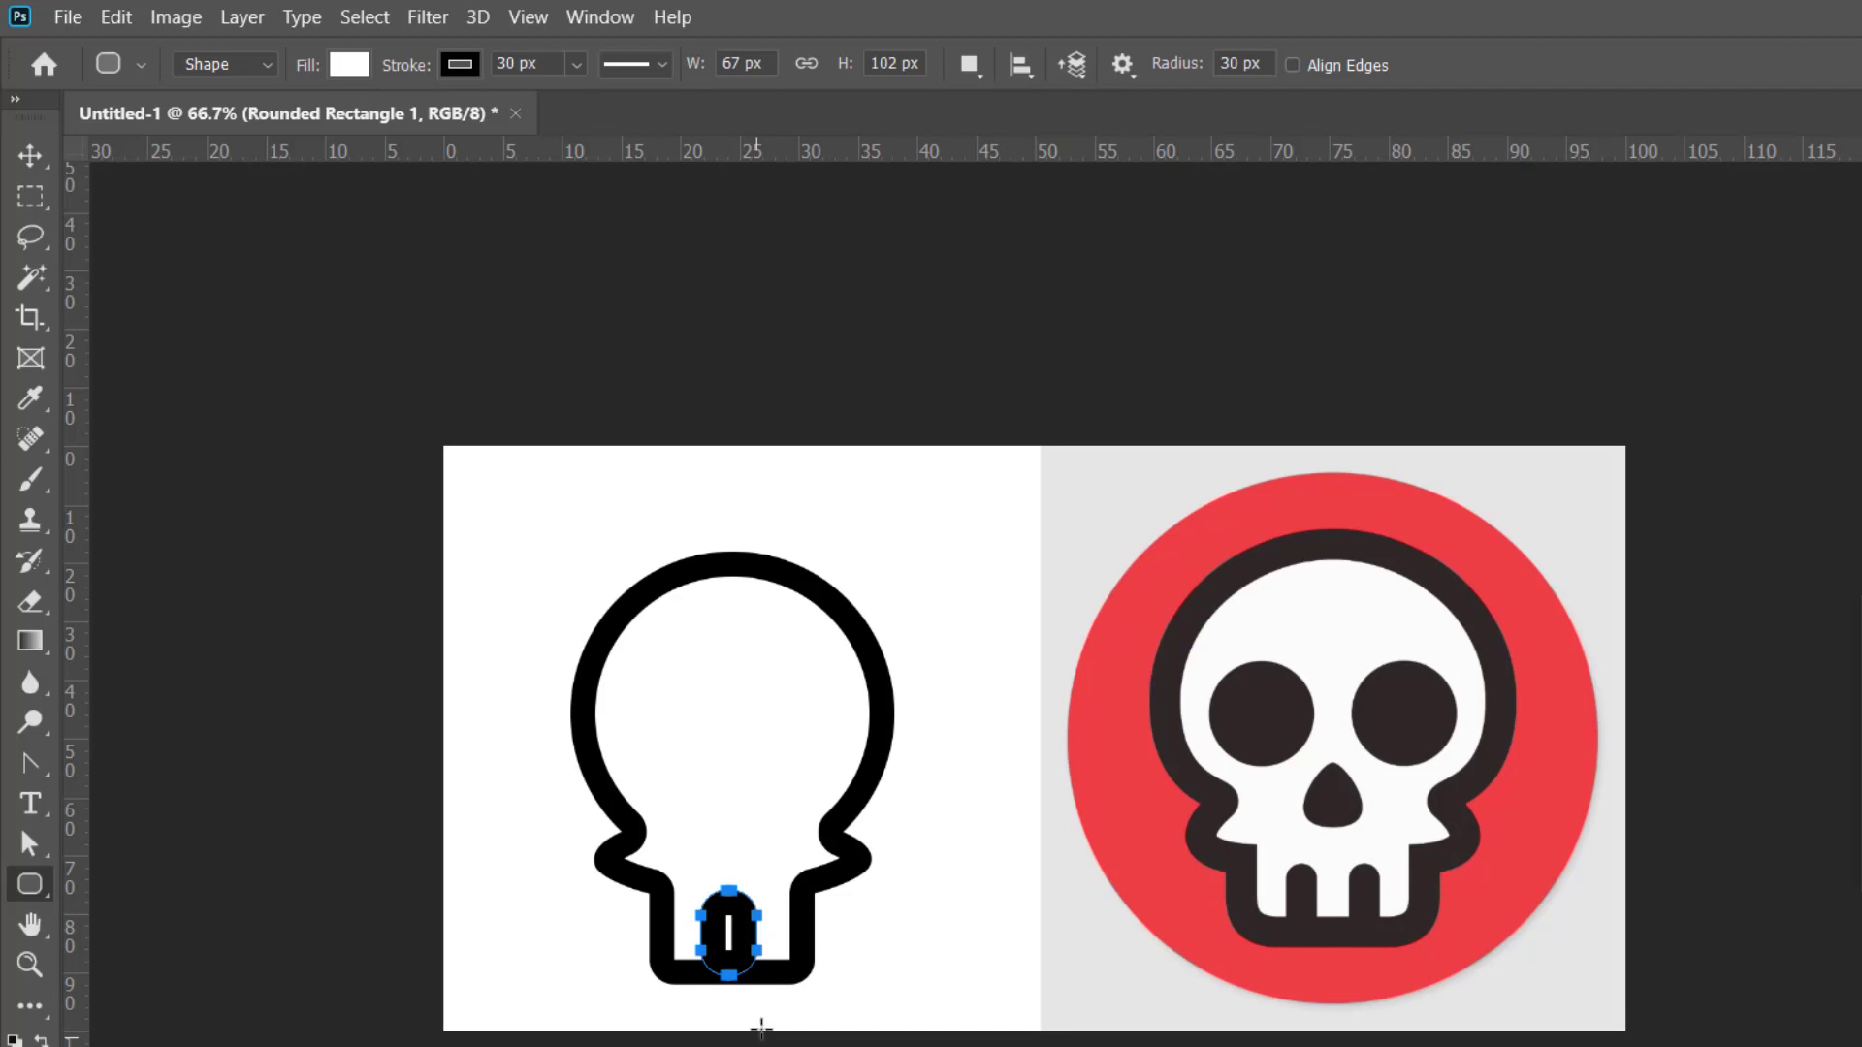
click(664, 66)
click(561, 74)
double_click(514, 62)
text(15)
key(Return)
text(20)
key(Return)
Convert the small rectangle to a path and delete its top anchor to form a U shape
drag(29, 844, 141, 849)
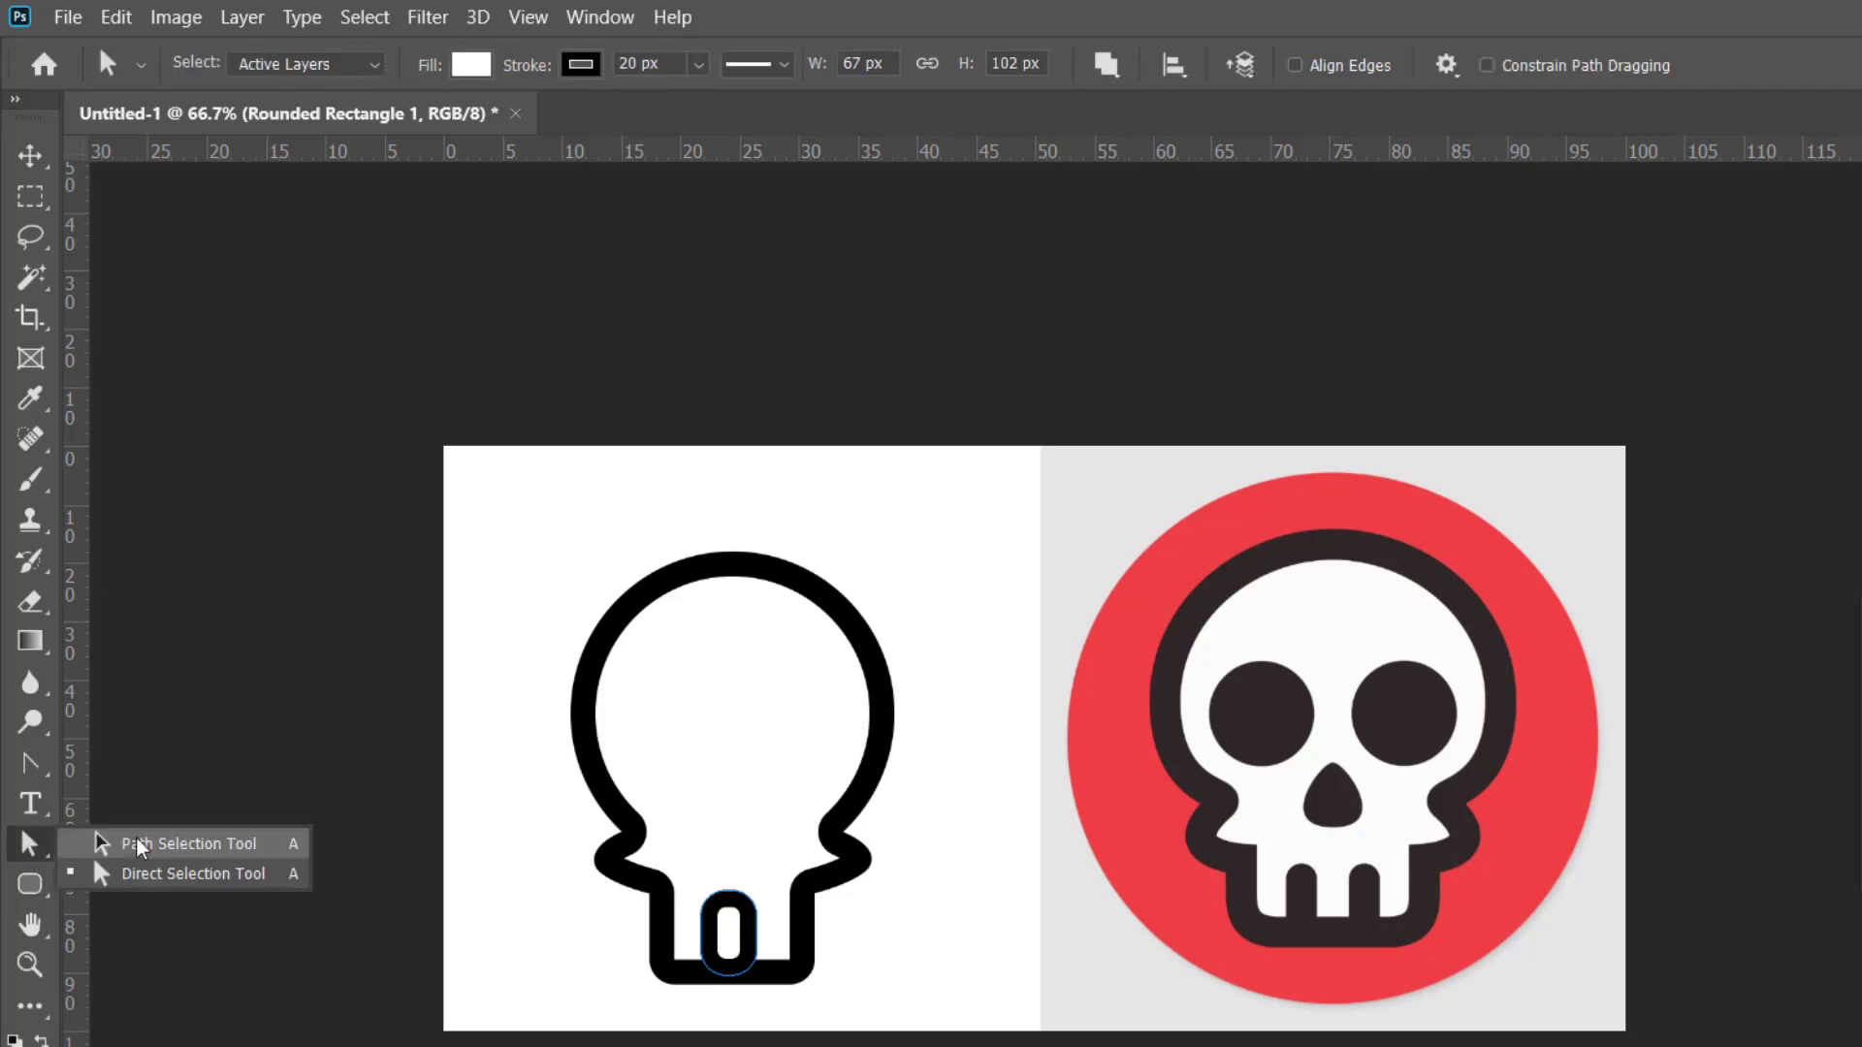
click(206, 847)
click(730, 898)
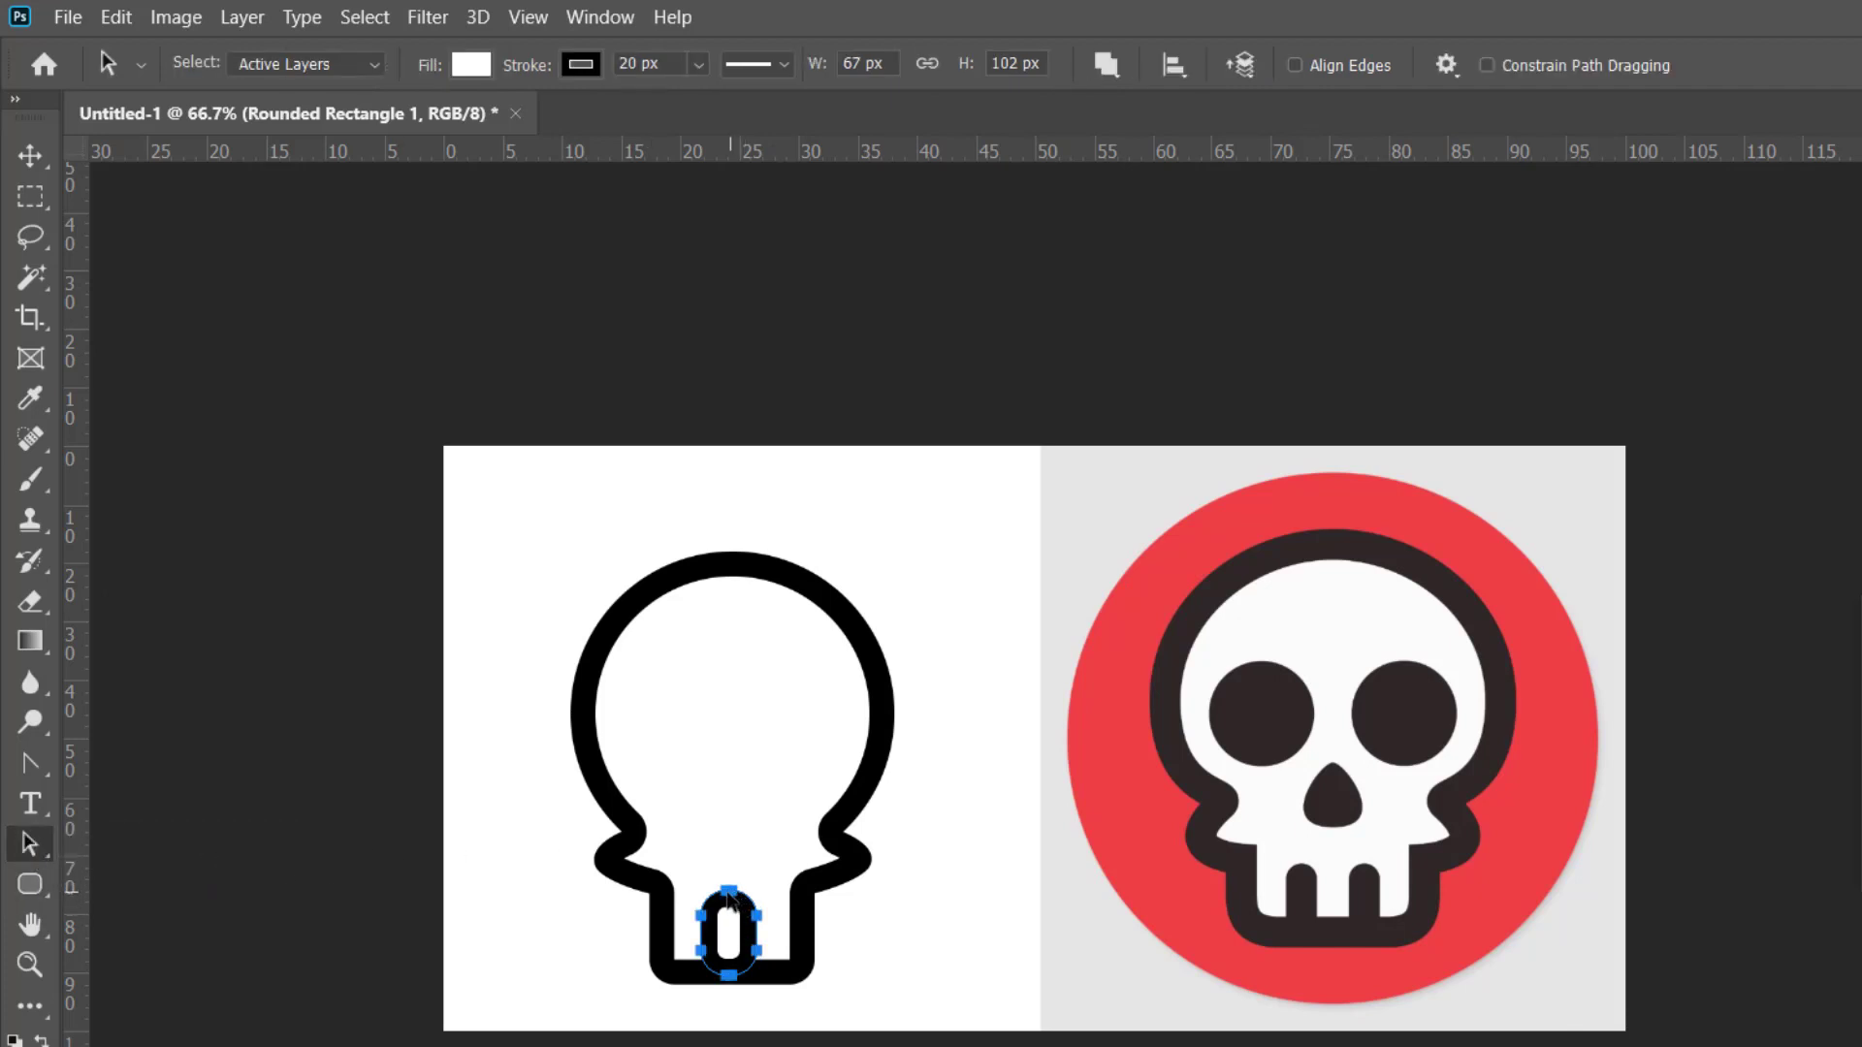
click(752, 860)
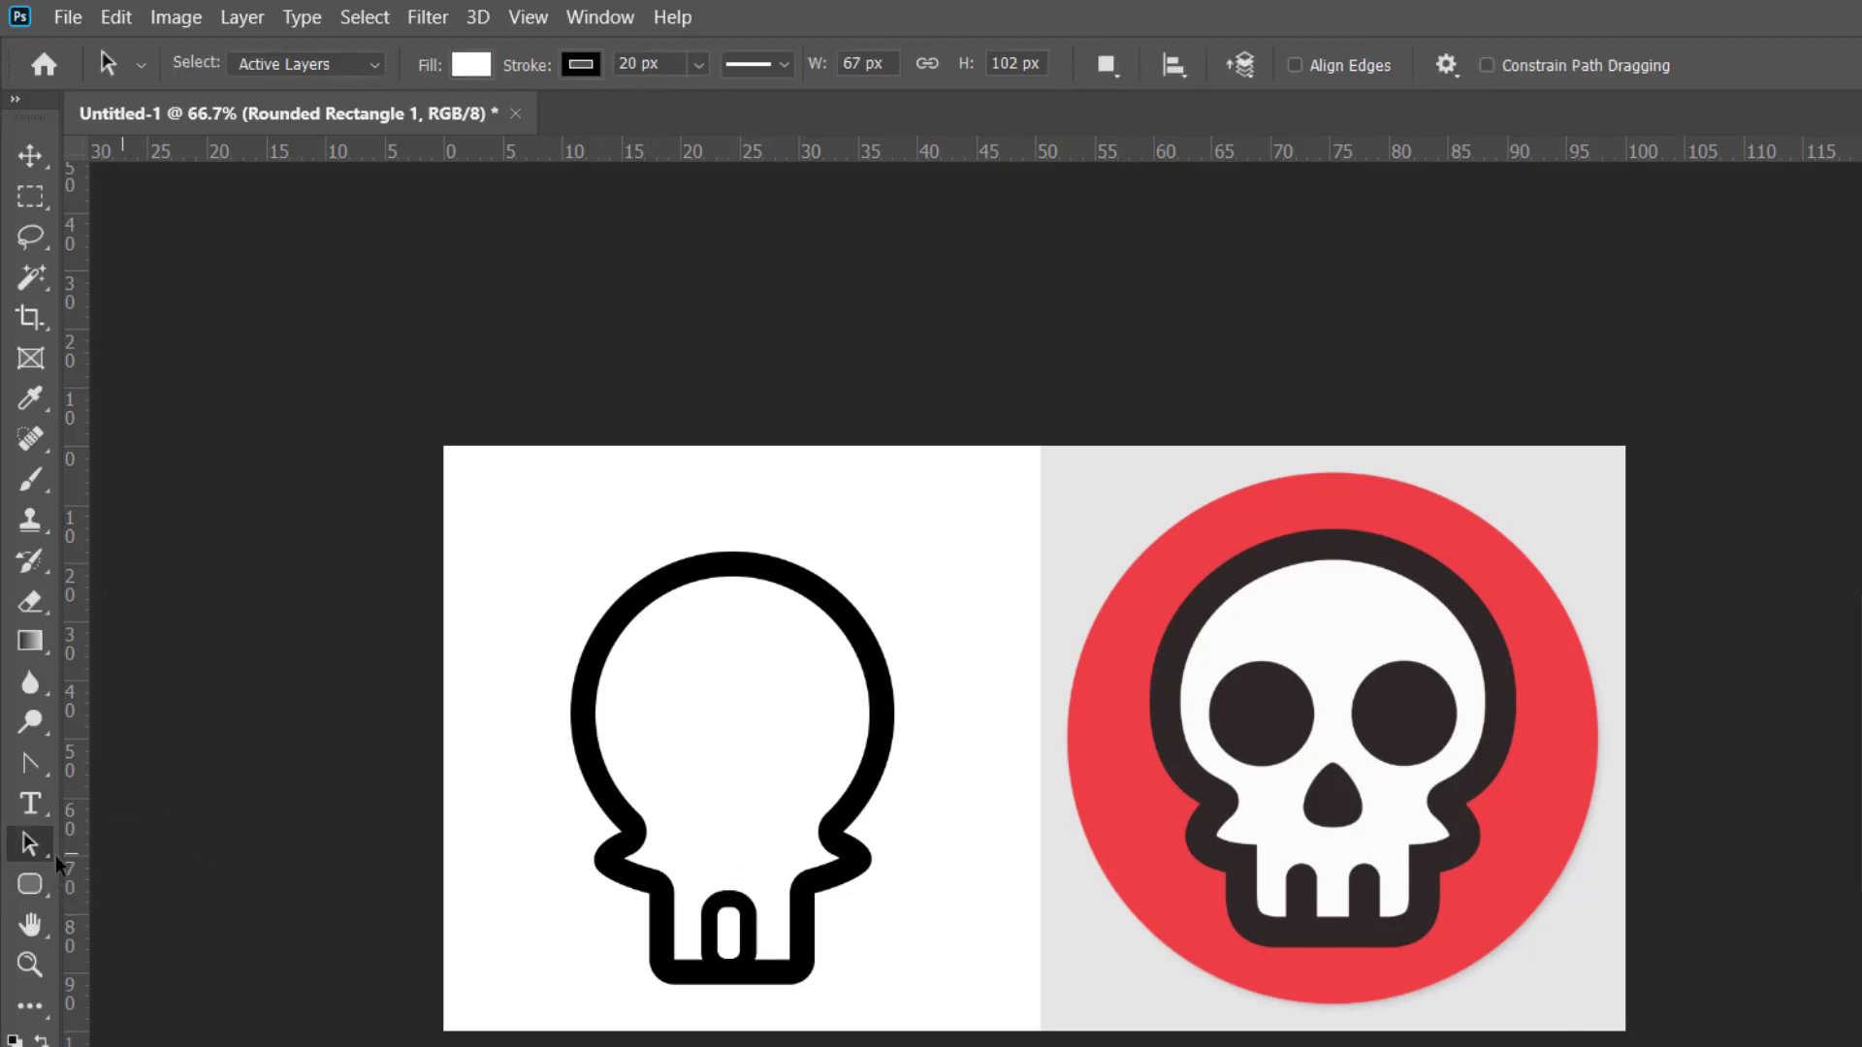
drag(39, 846, 209, 836)
click(737, 897)
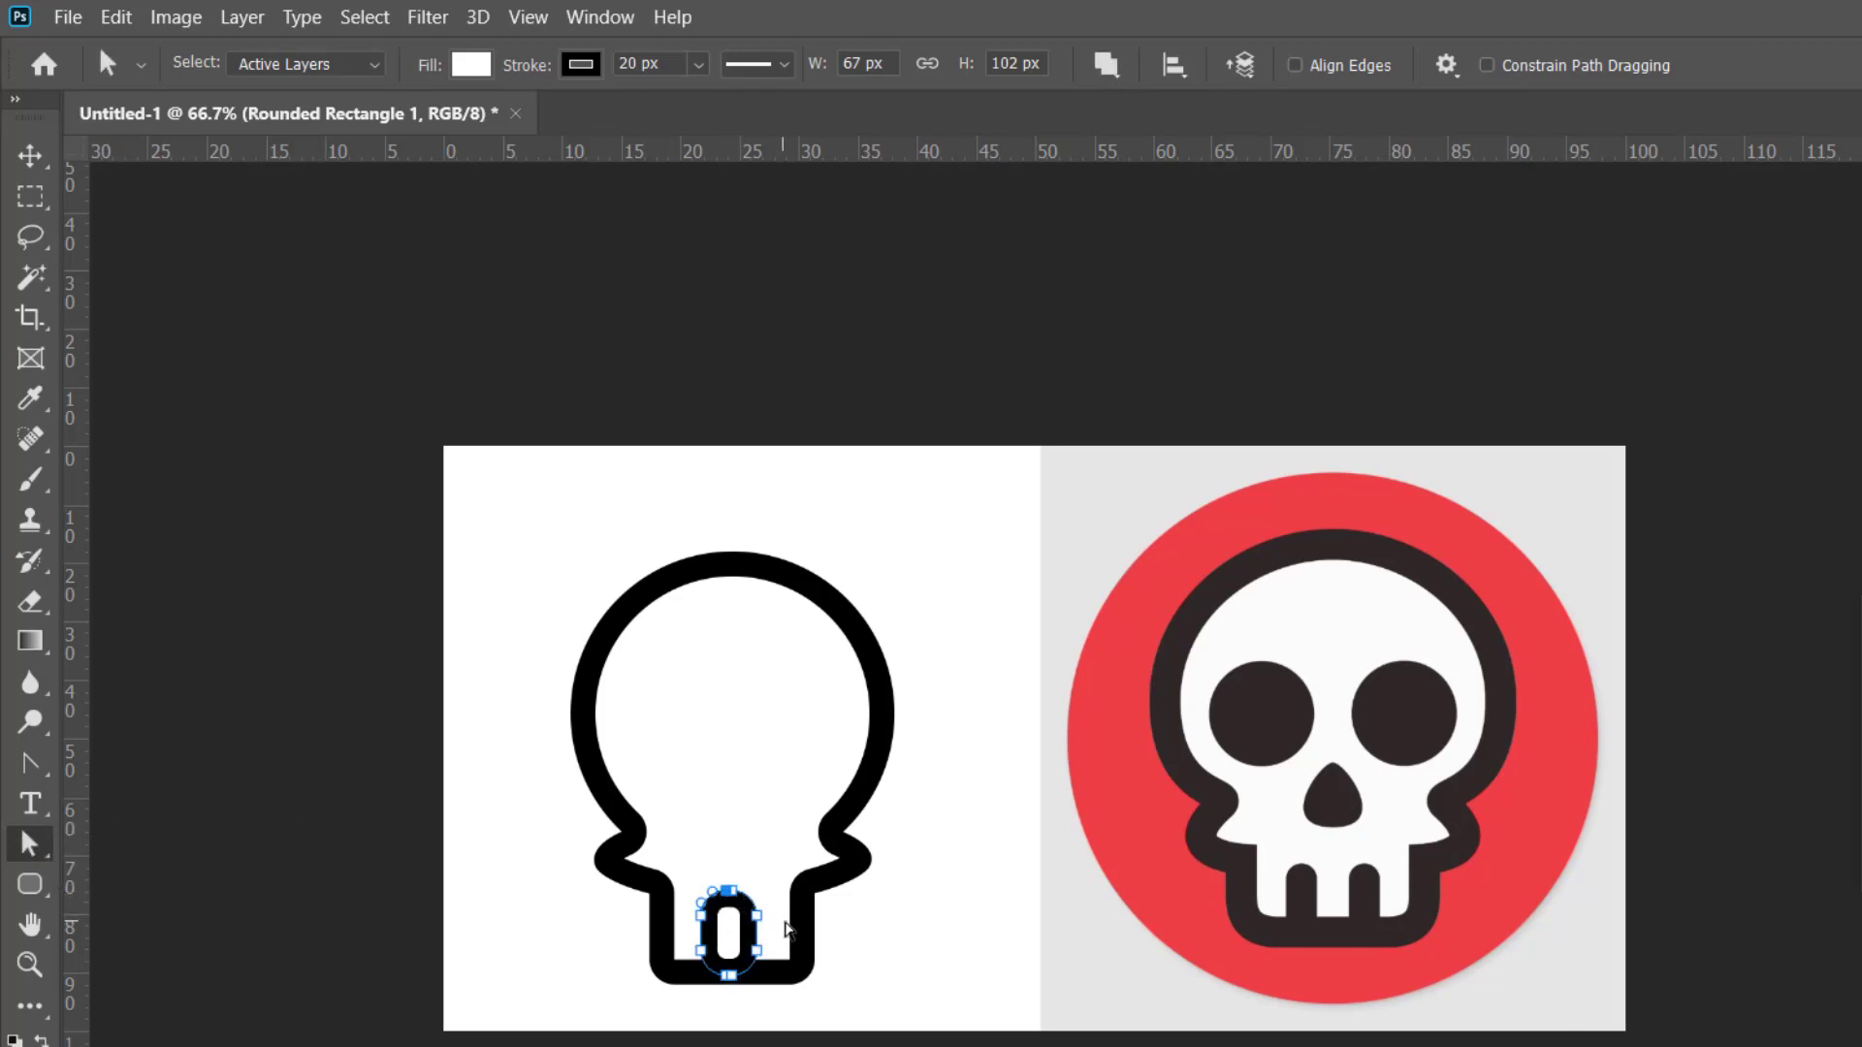
click(782, 921)
click(1159, 536)
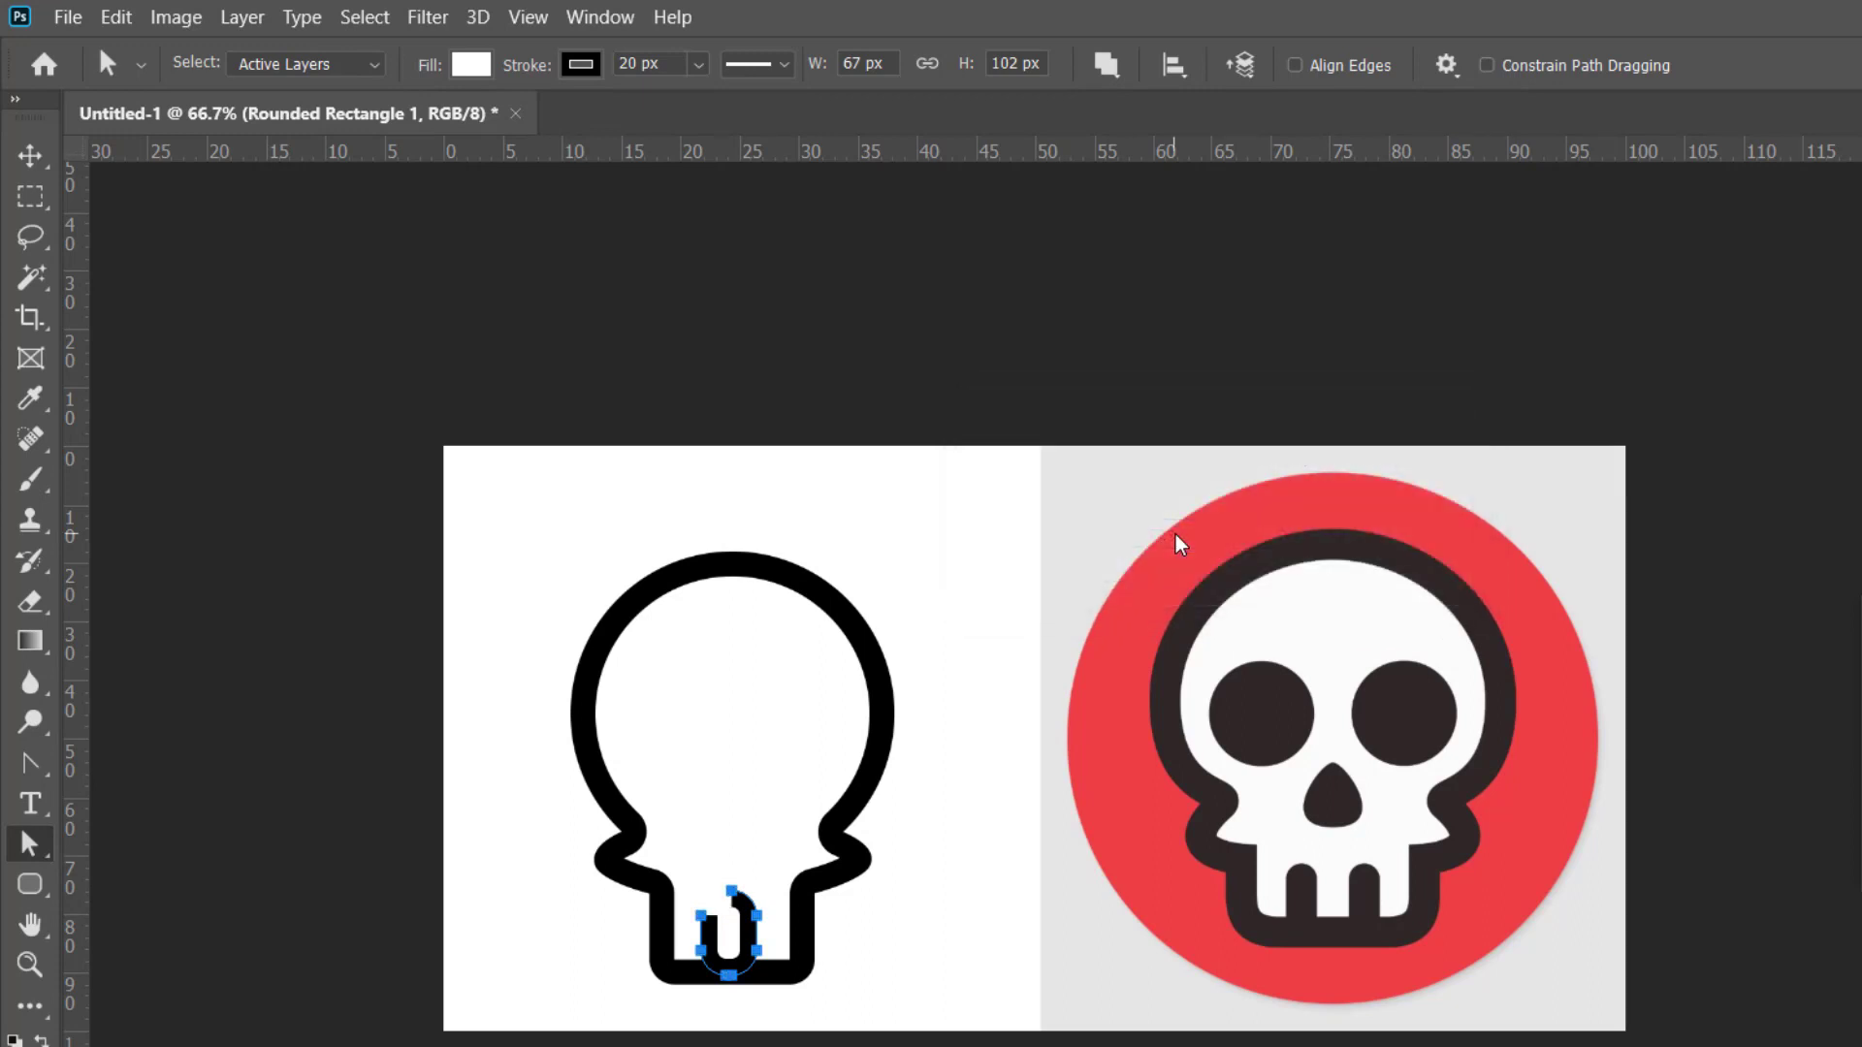
key(Delete)
key(ctrl+plus)
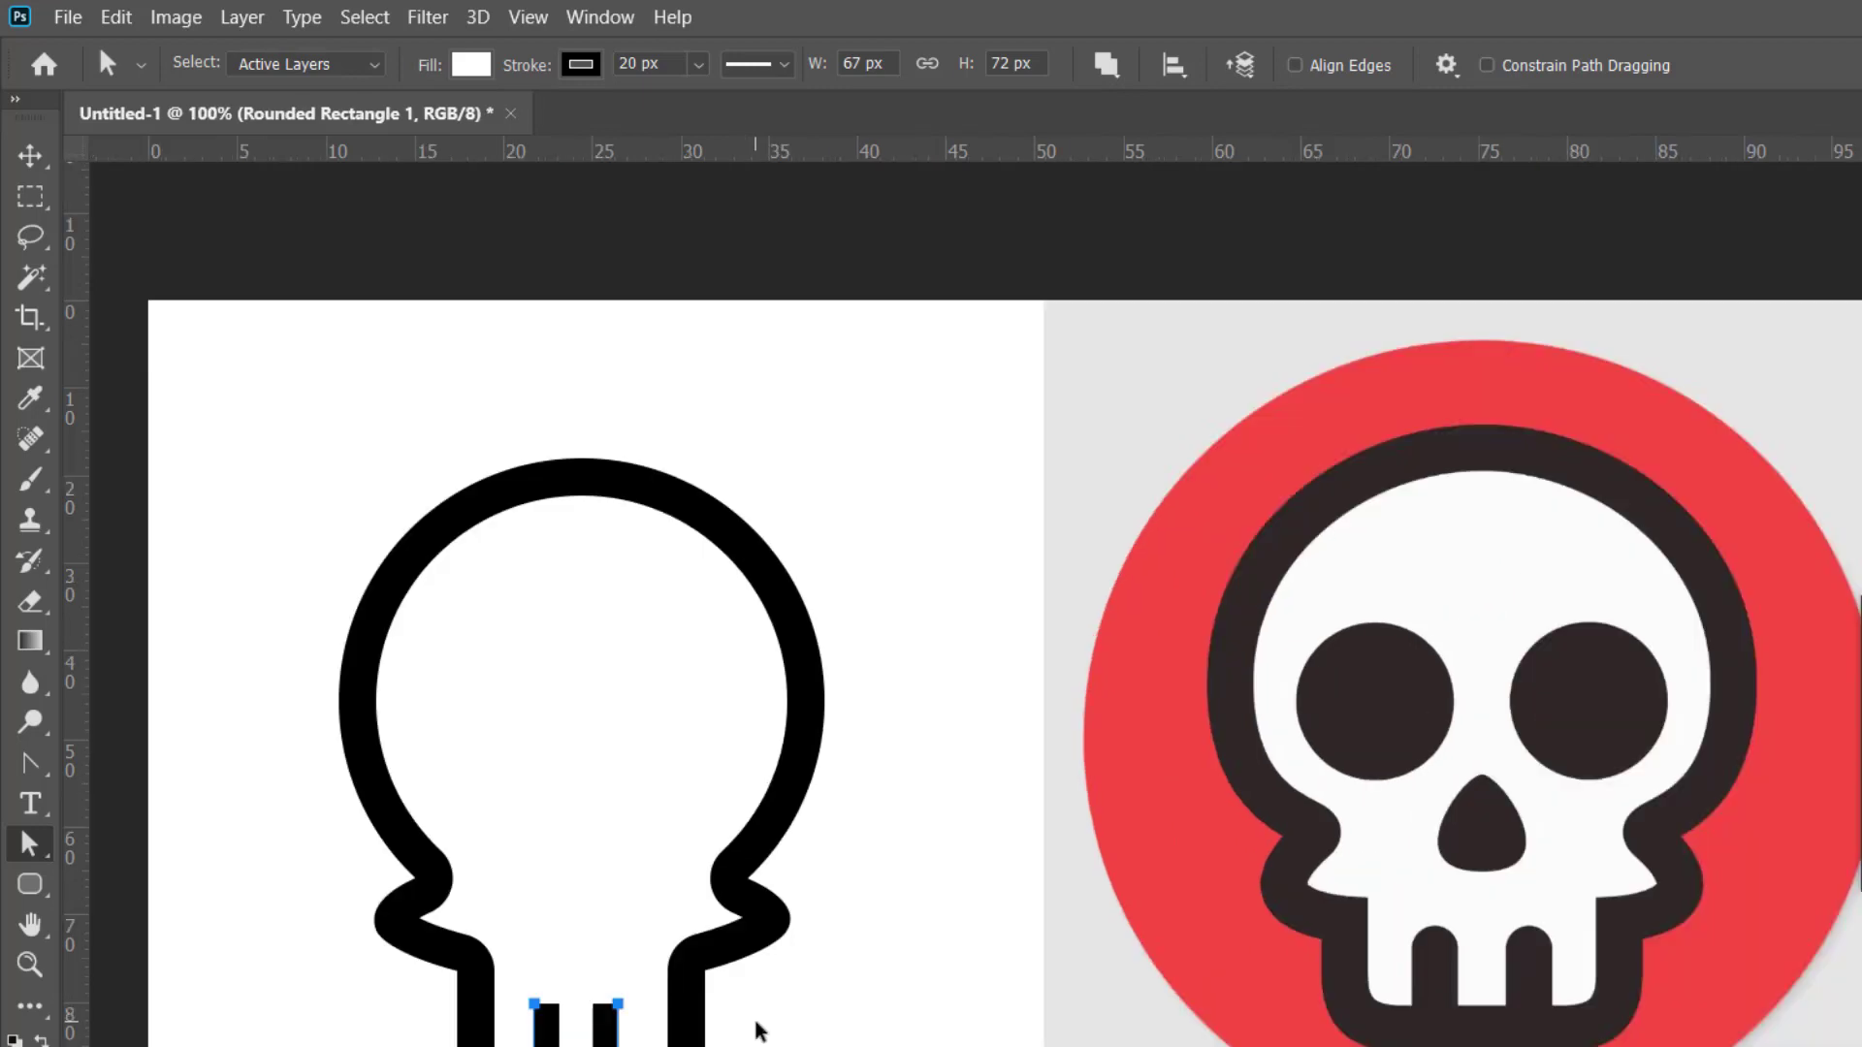
key(ctrl+plus)
scroll(1051, 785, down, 5)
scroll(1051, 786, left, 5)
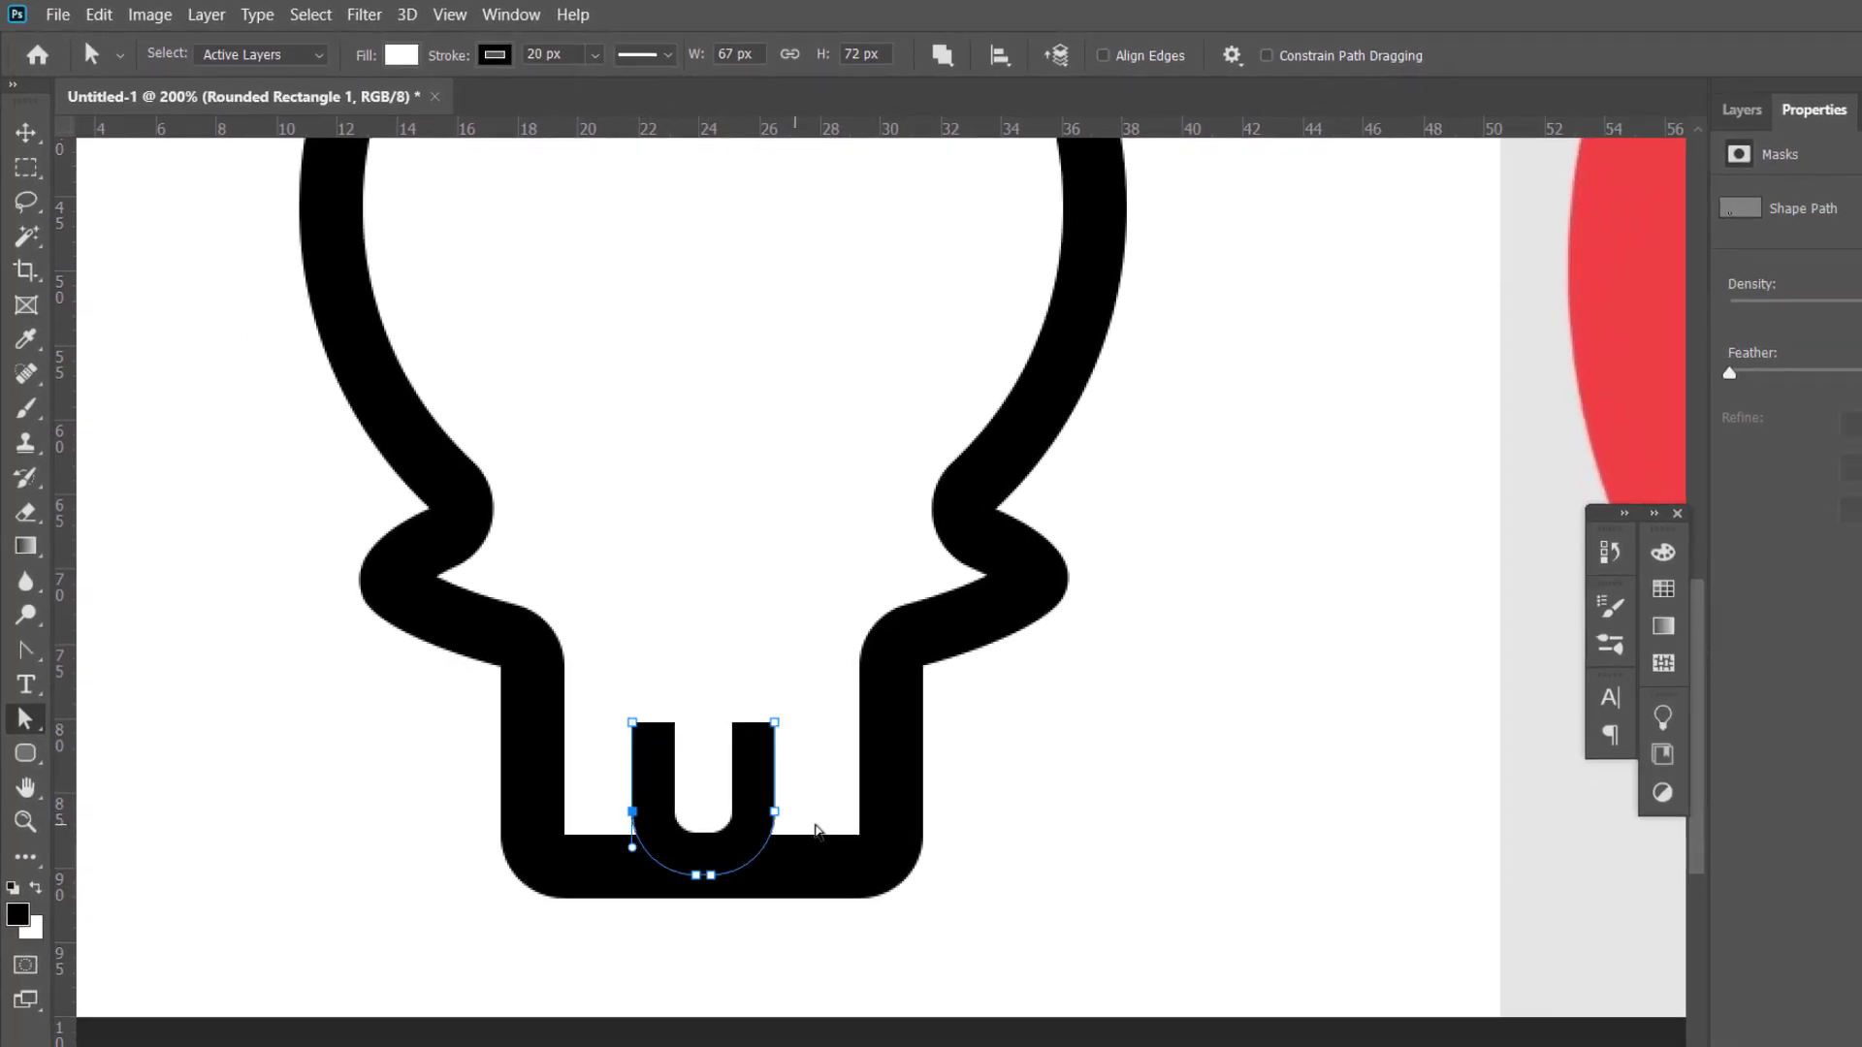
click(773, 812)
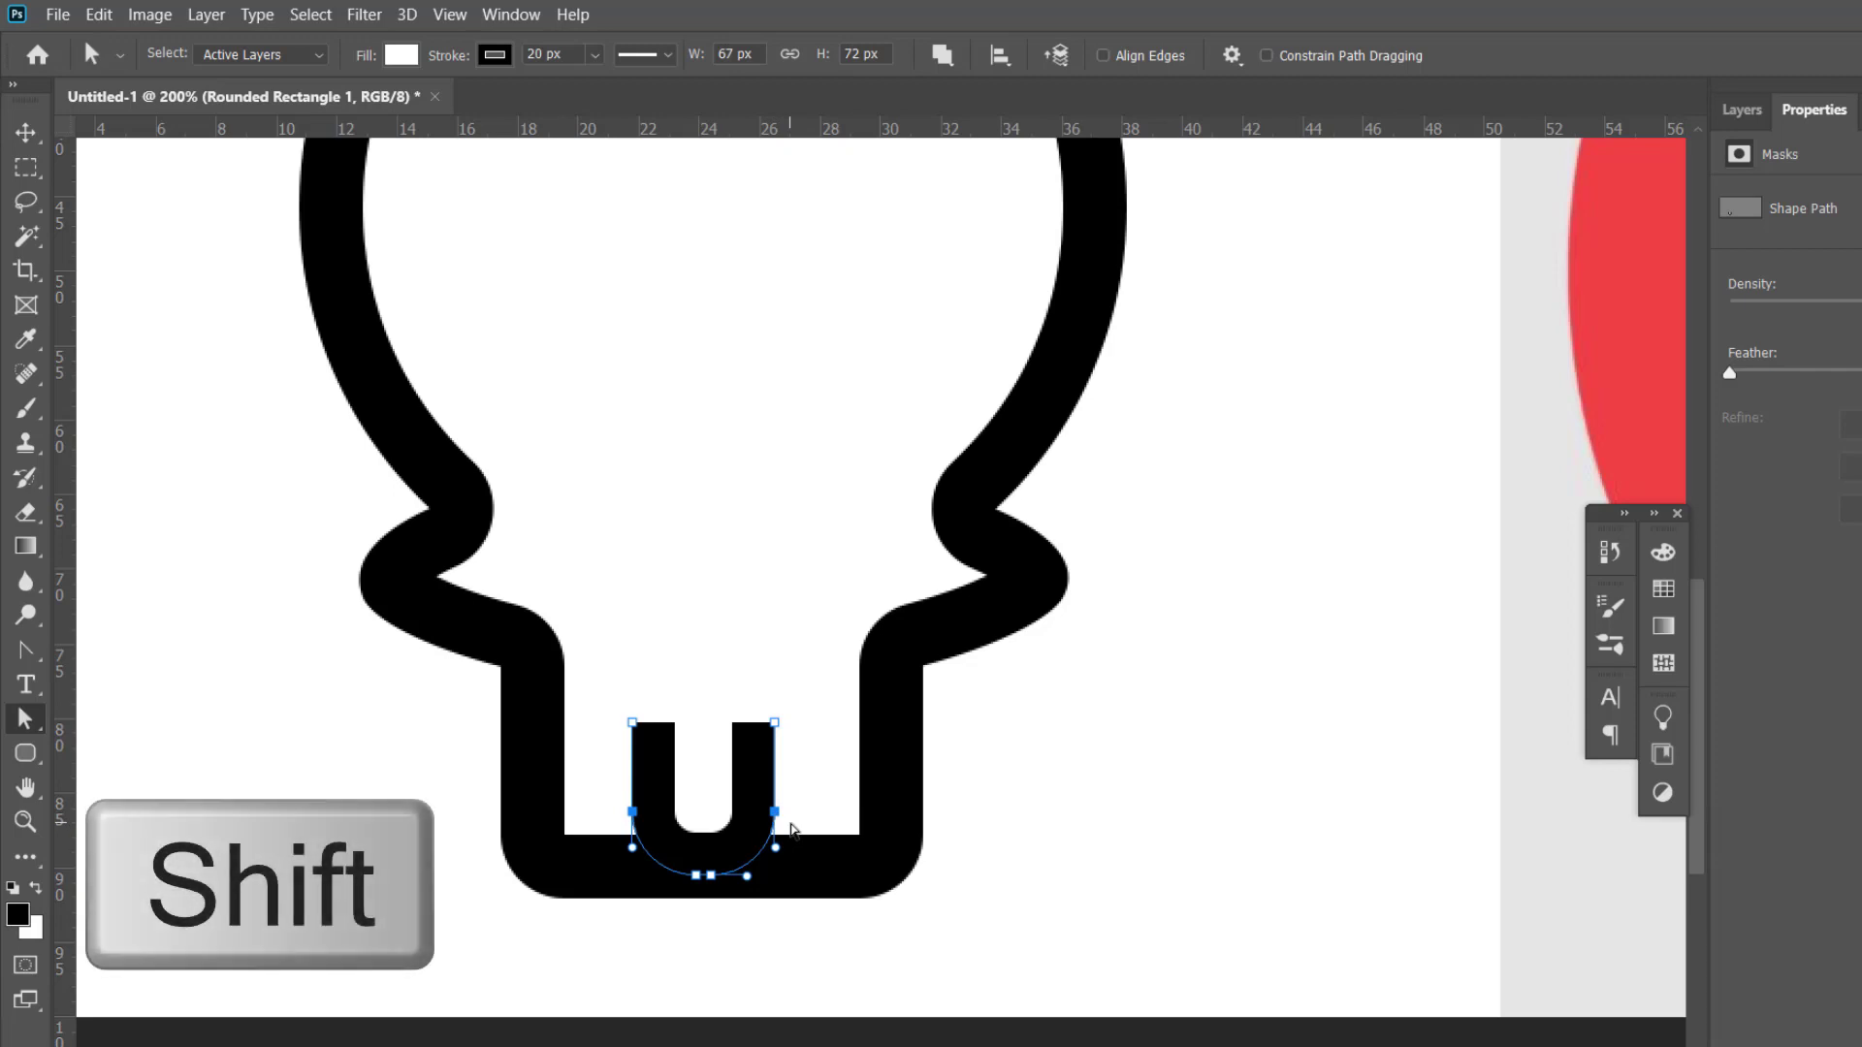
key(shift+Down)
key(shift+Down)
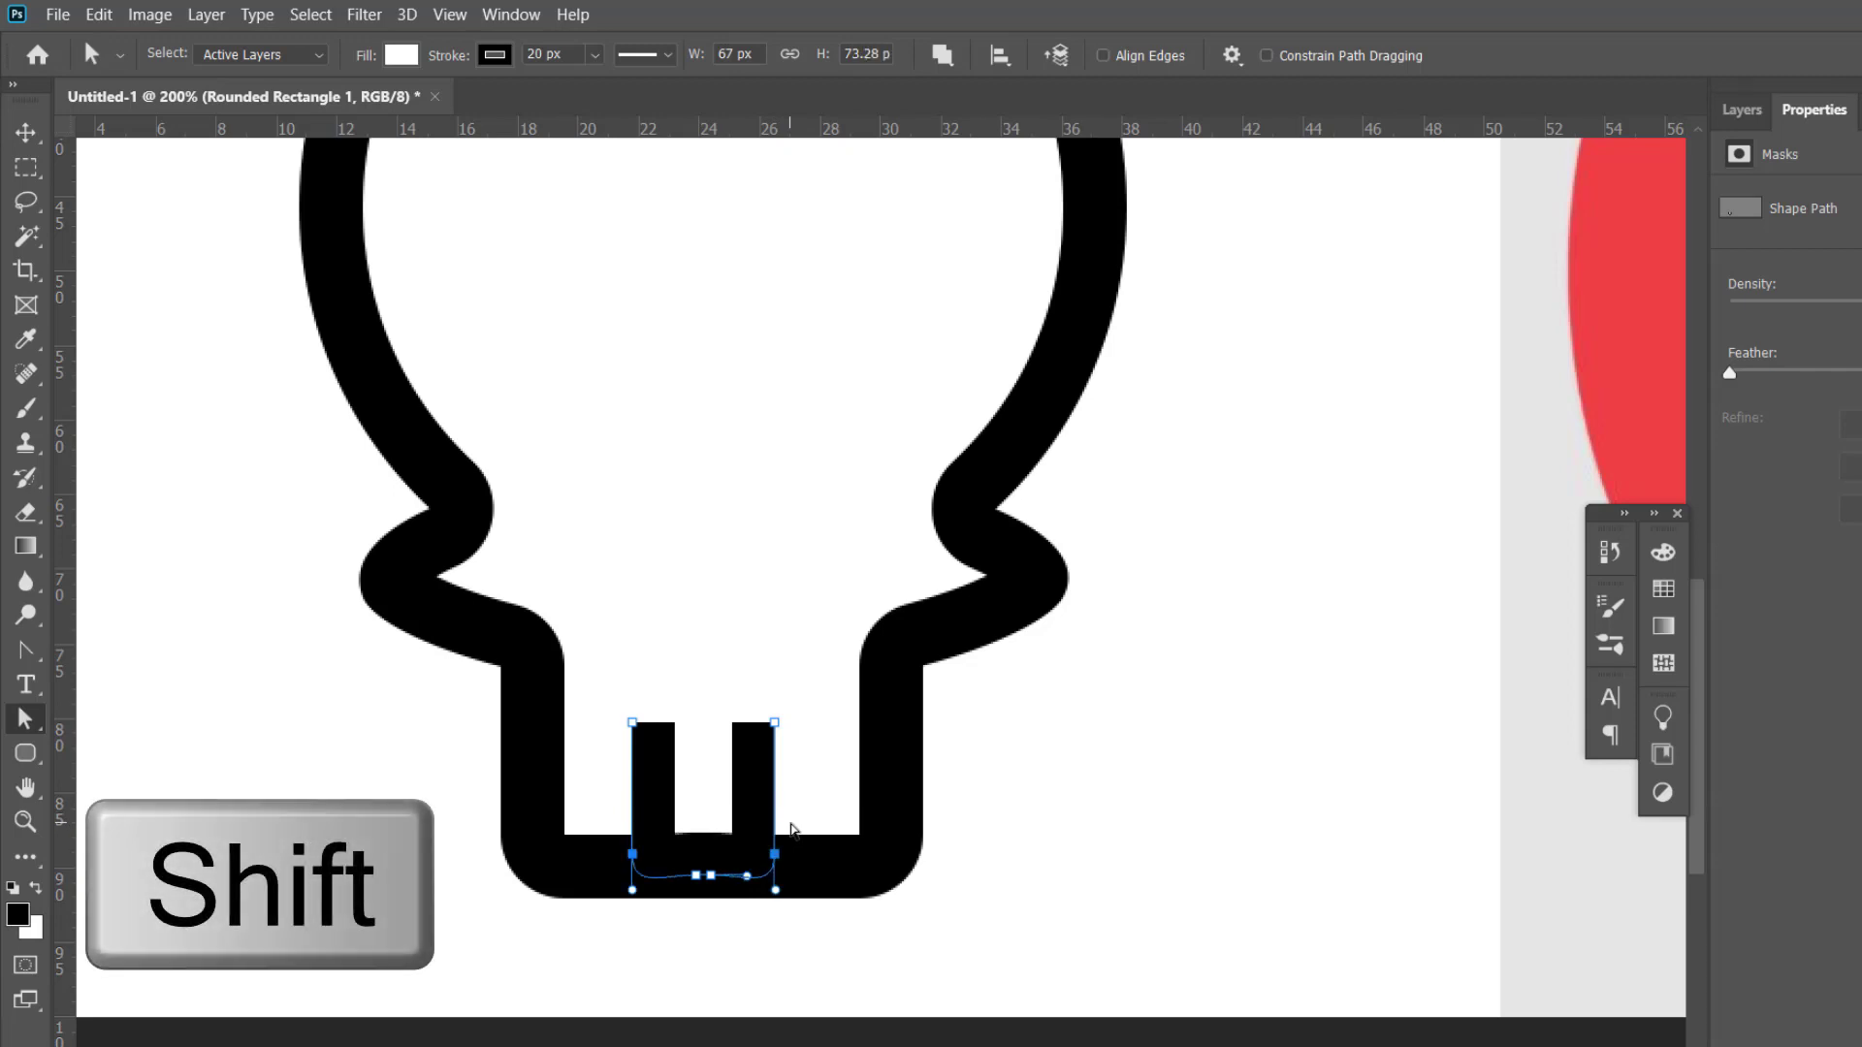
key(shift+Up)
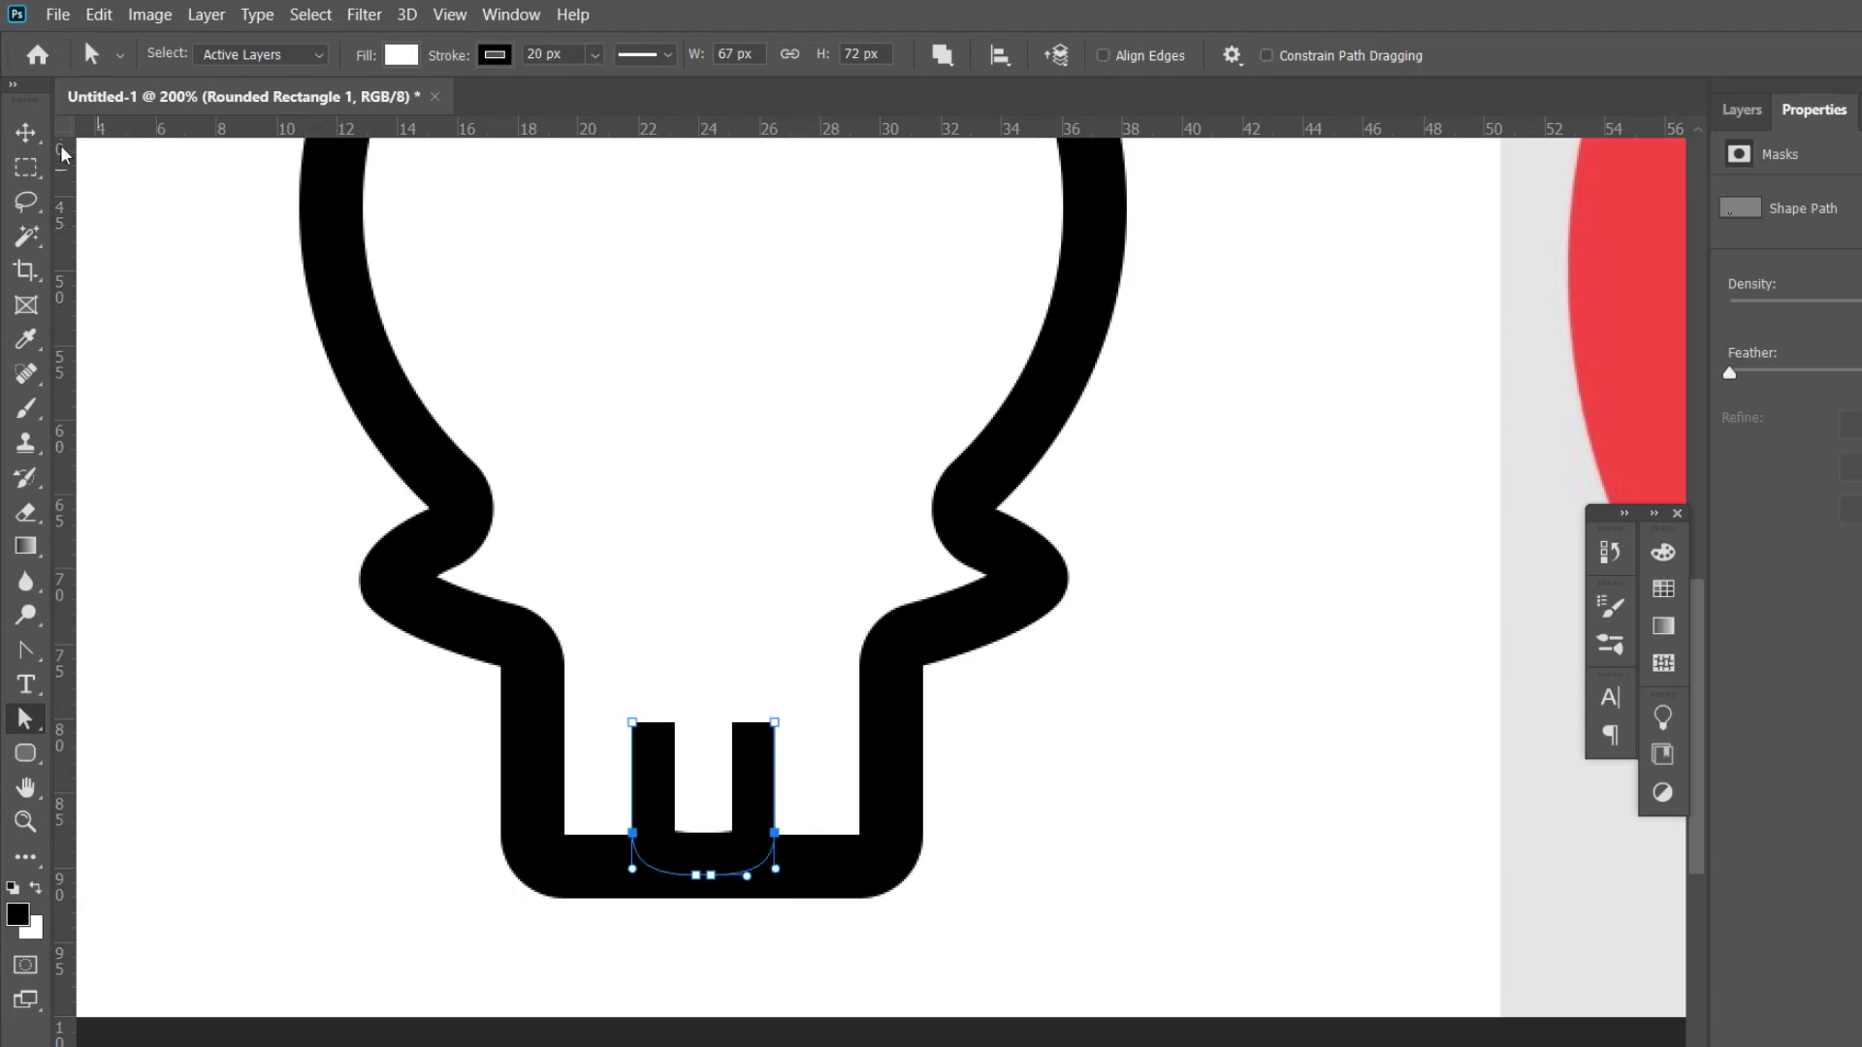
click(25, 132)
key(ctrl)
key(ctrl+minus)
key(ctrl+minus)
key(ctrl+minus)
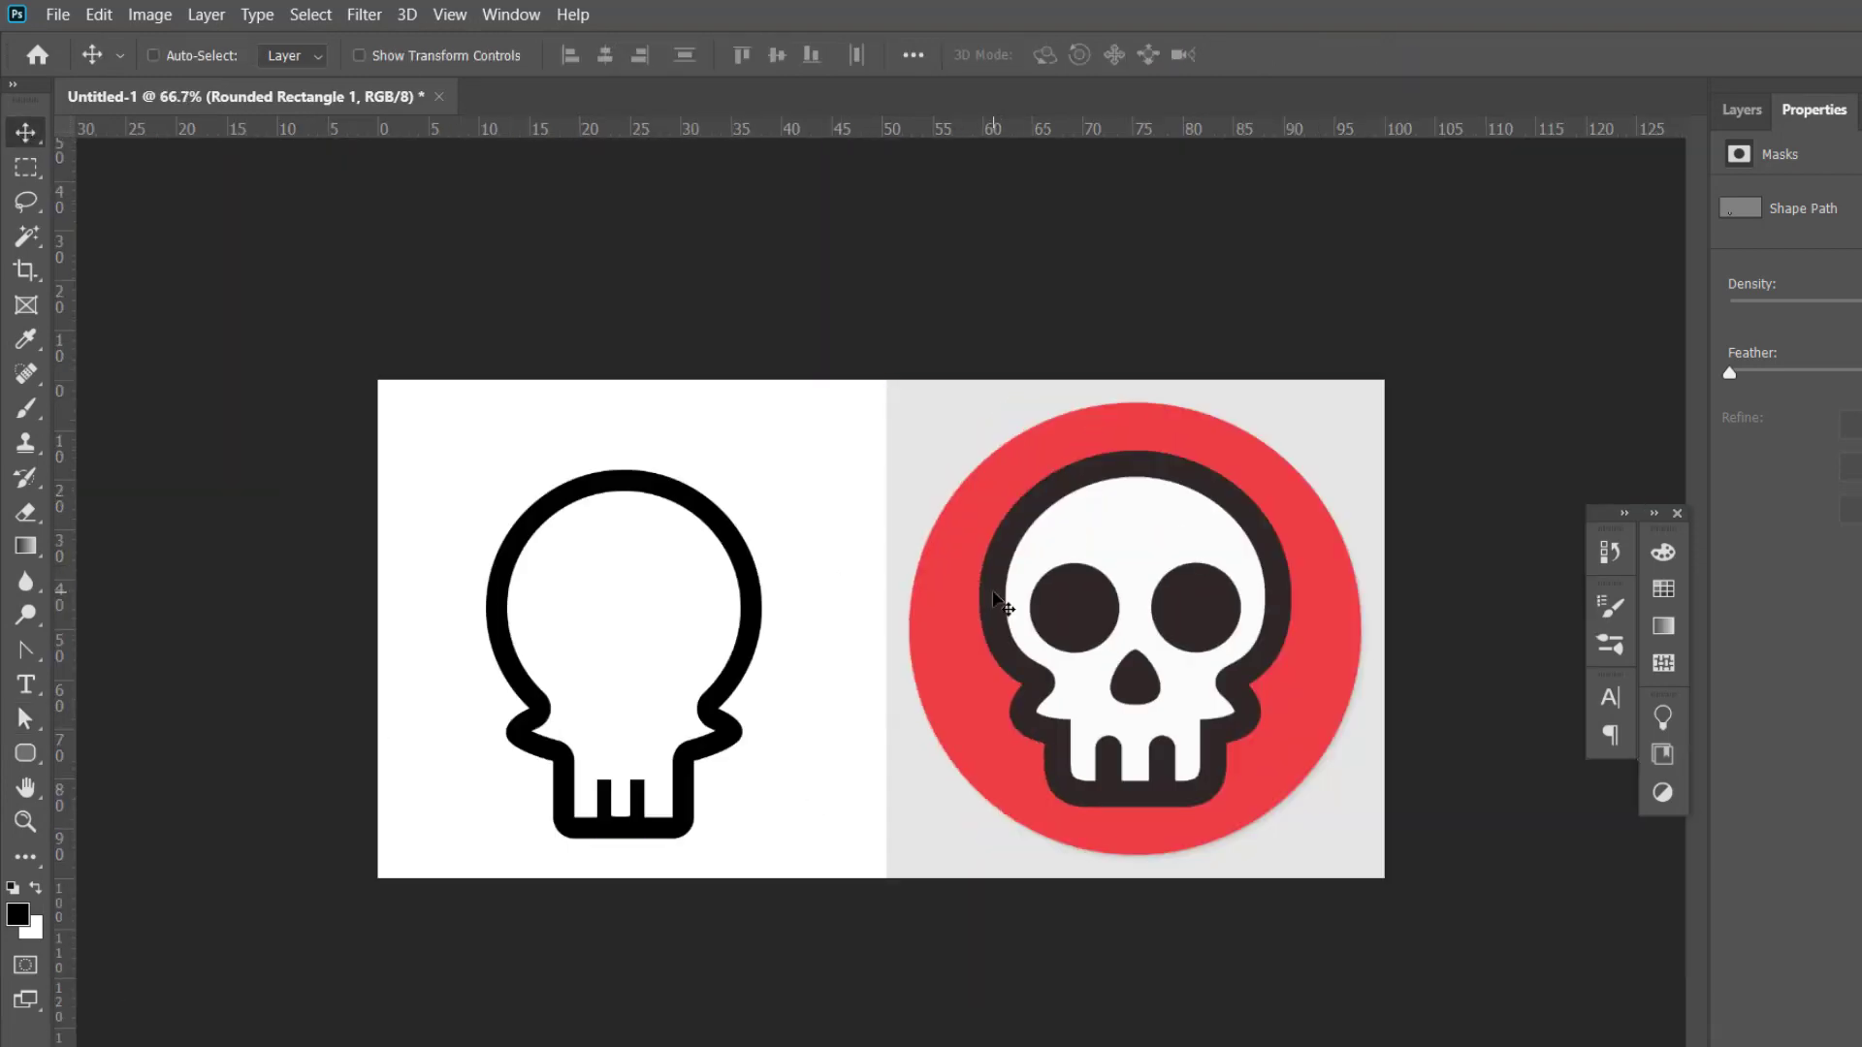
key(ctrl+plus)
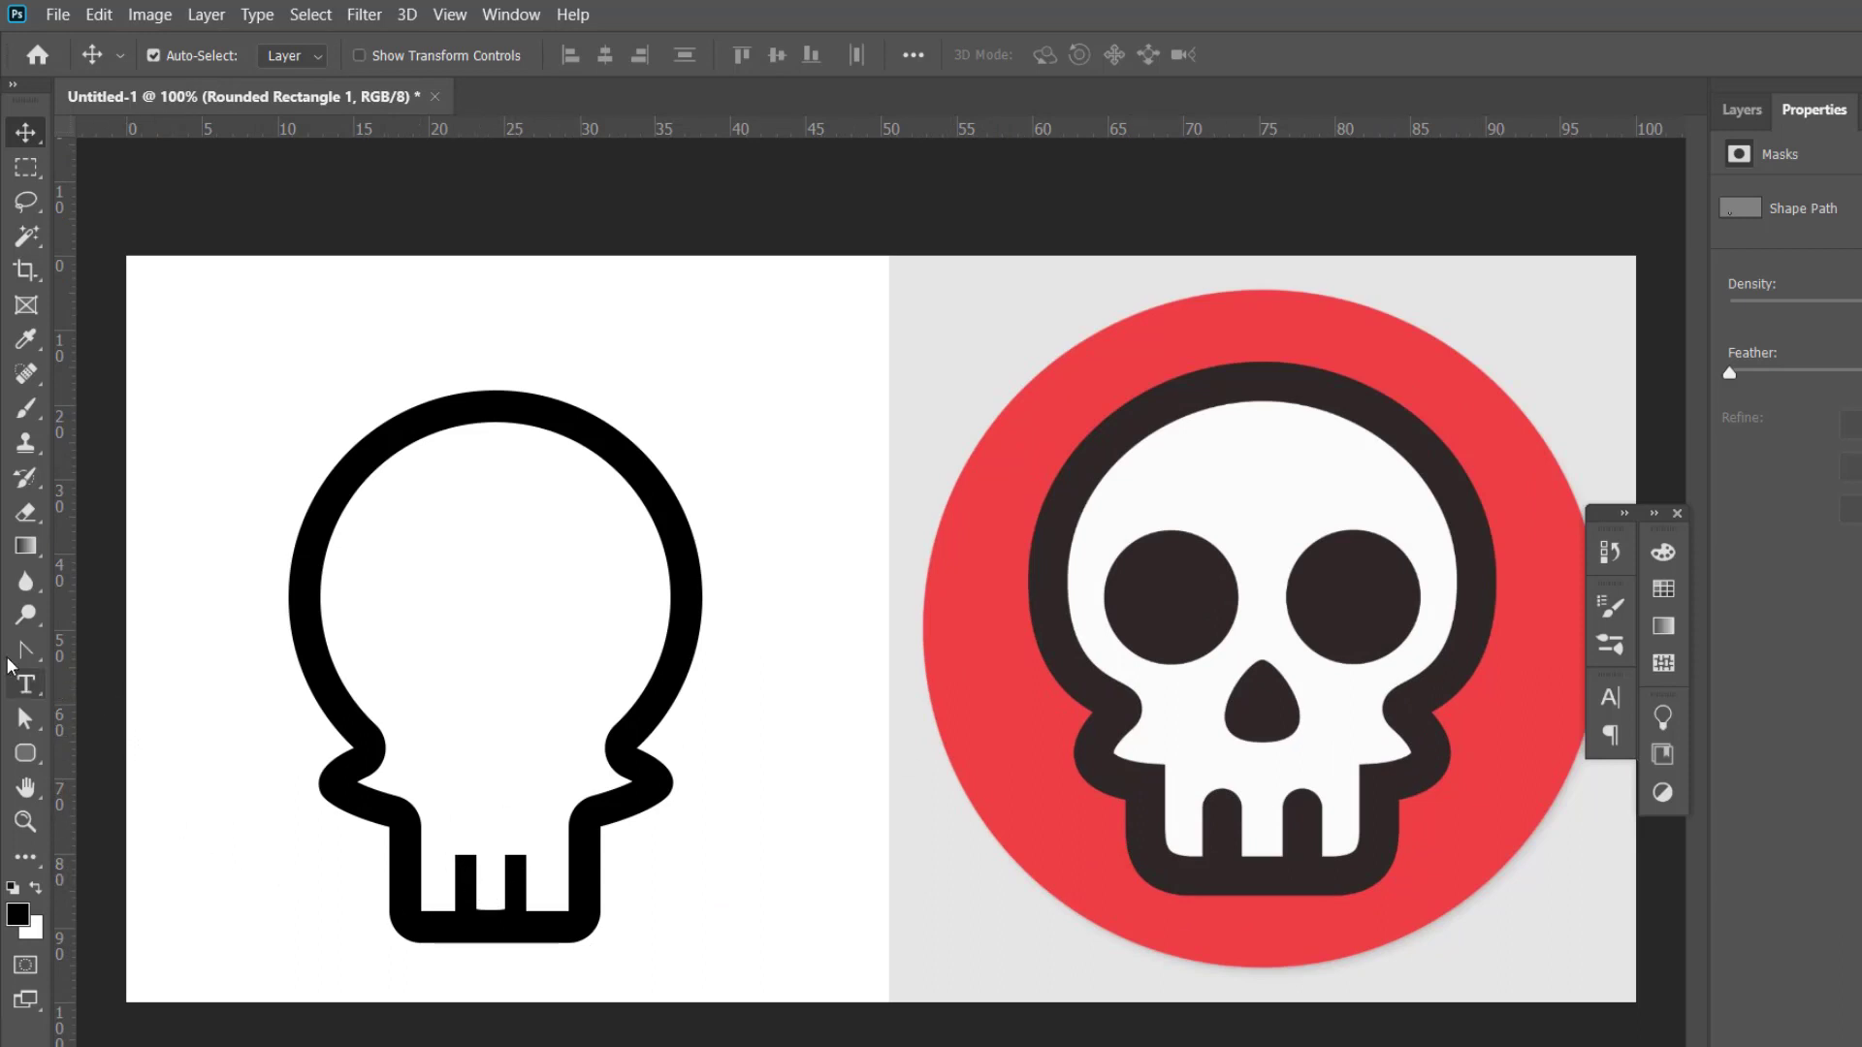
Give the teeth path round stroke caps and a 25 px stroke width
click(26, 718)
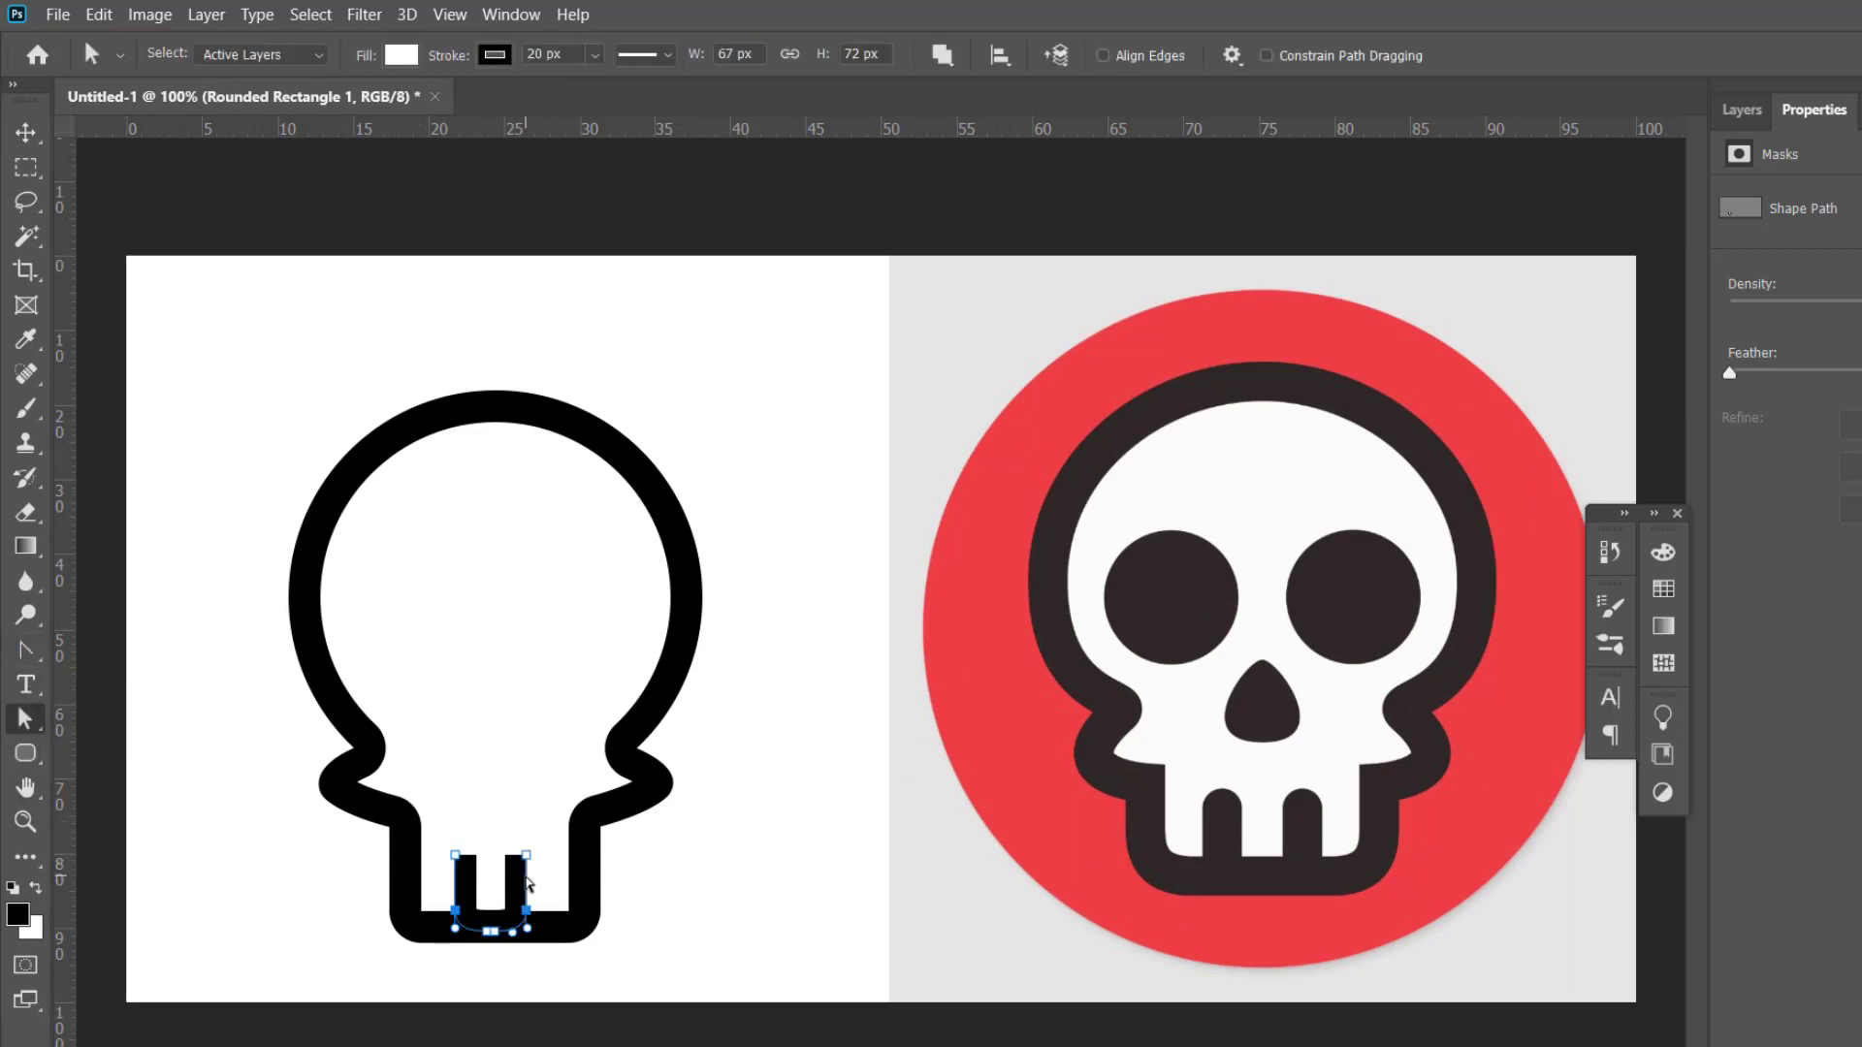
drag(452, 810, 560, 876)
click(675, 57)
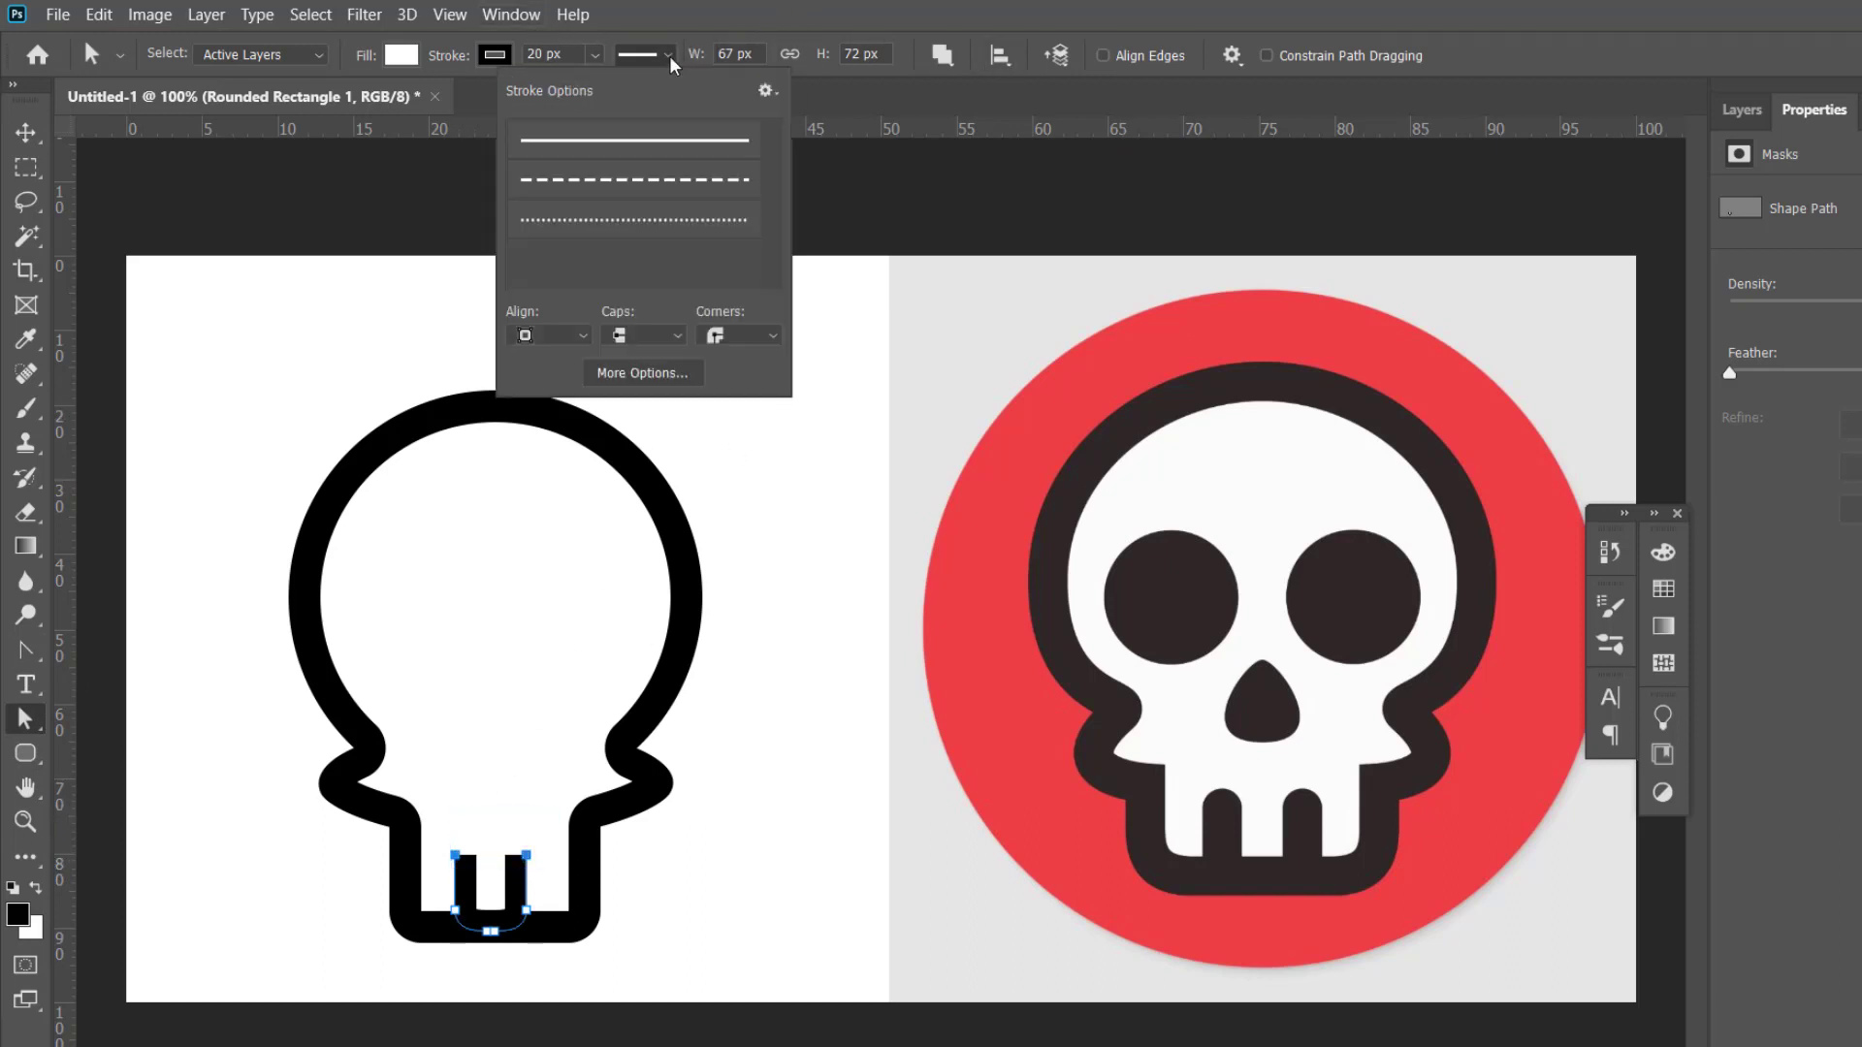
click(678, 336)
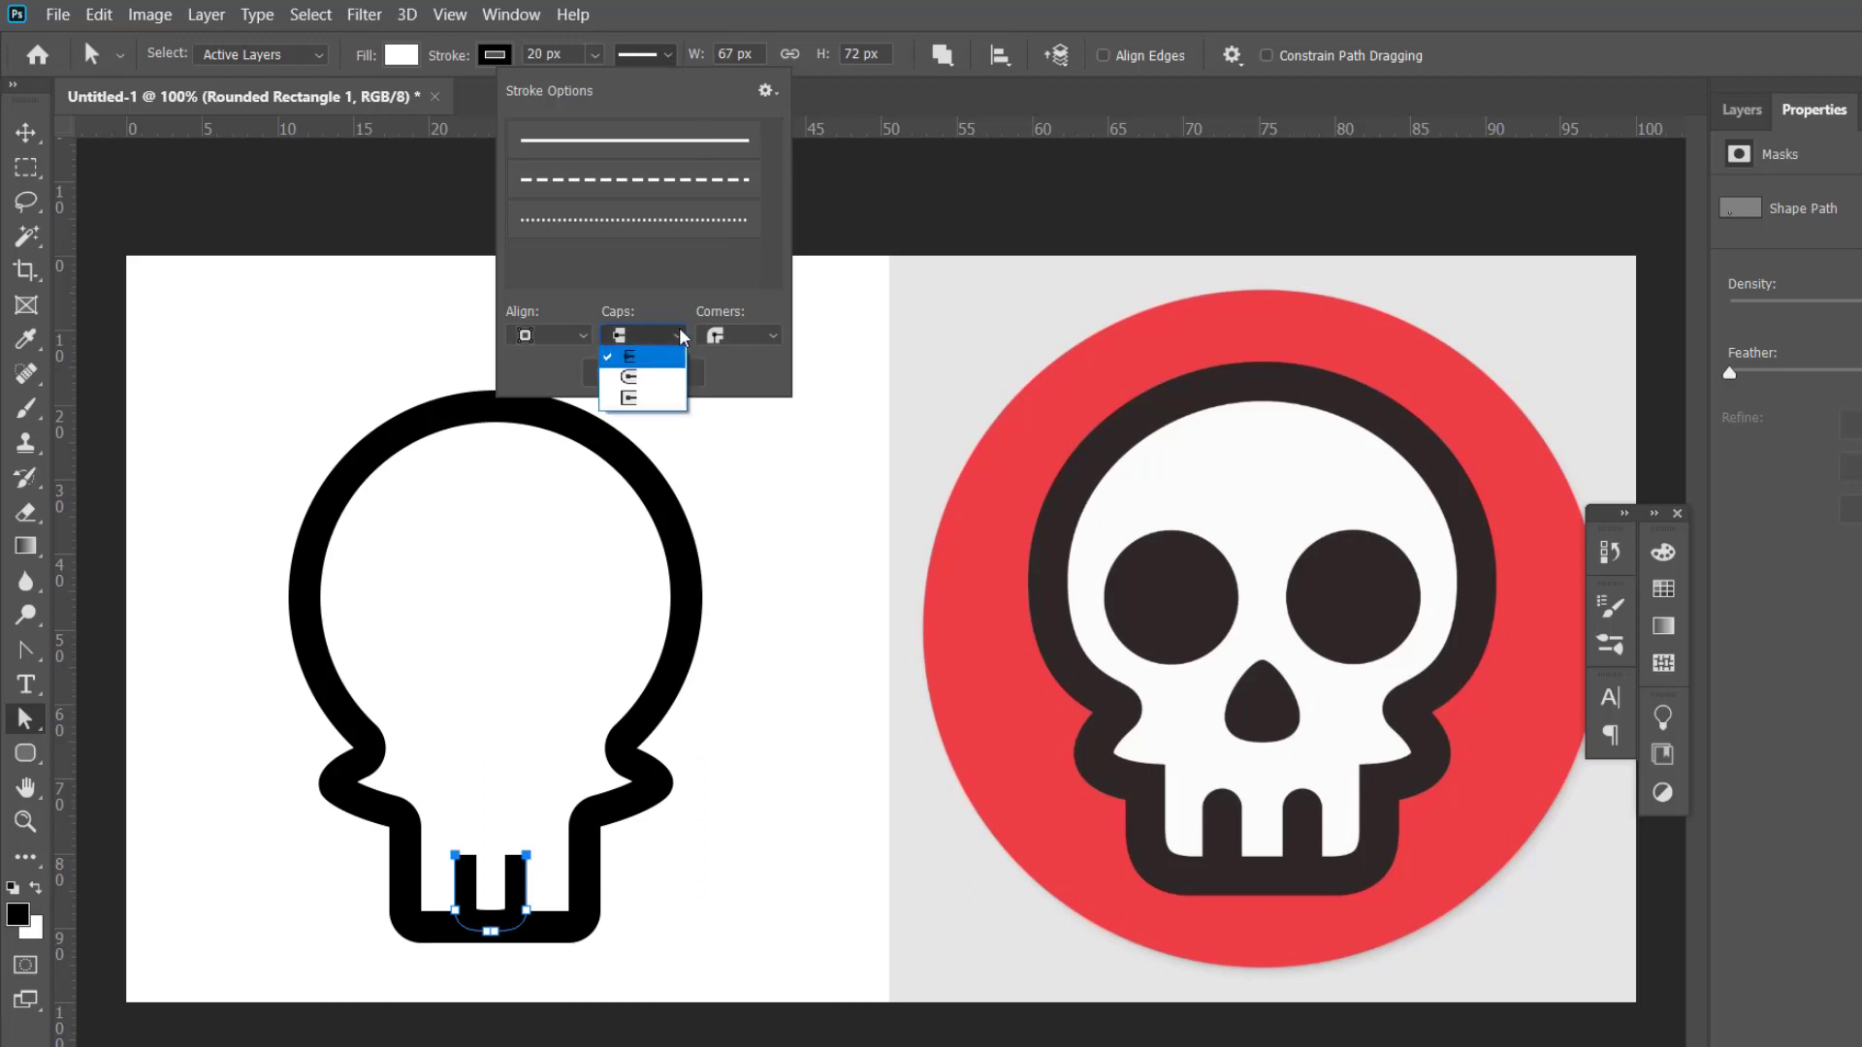
click(650, 378)
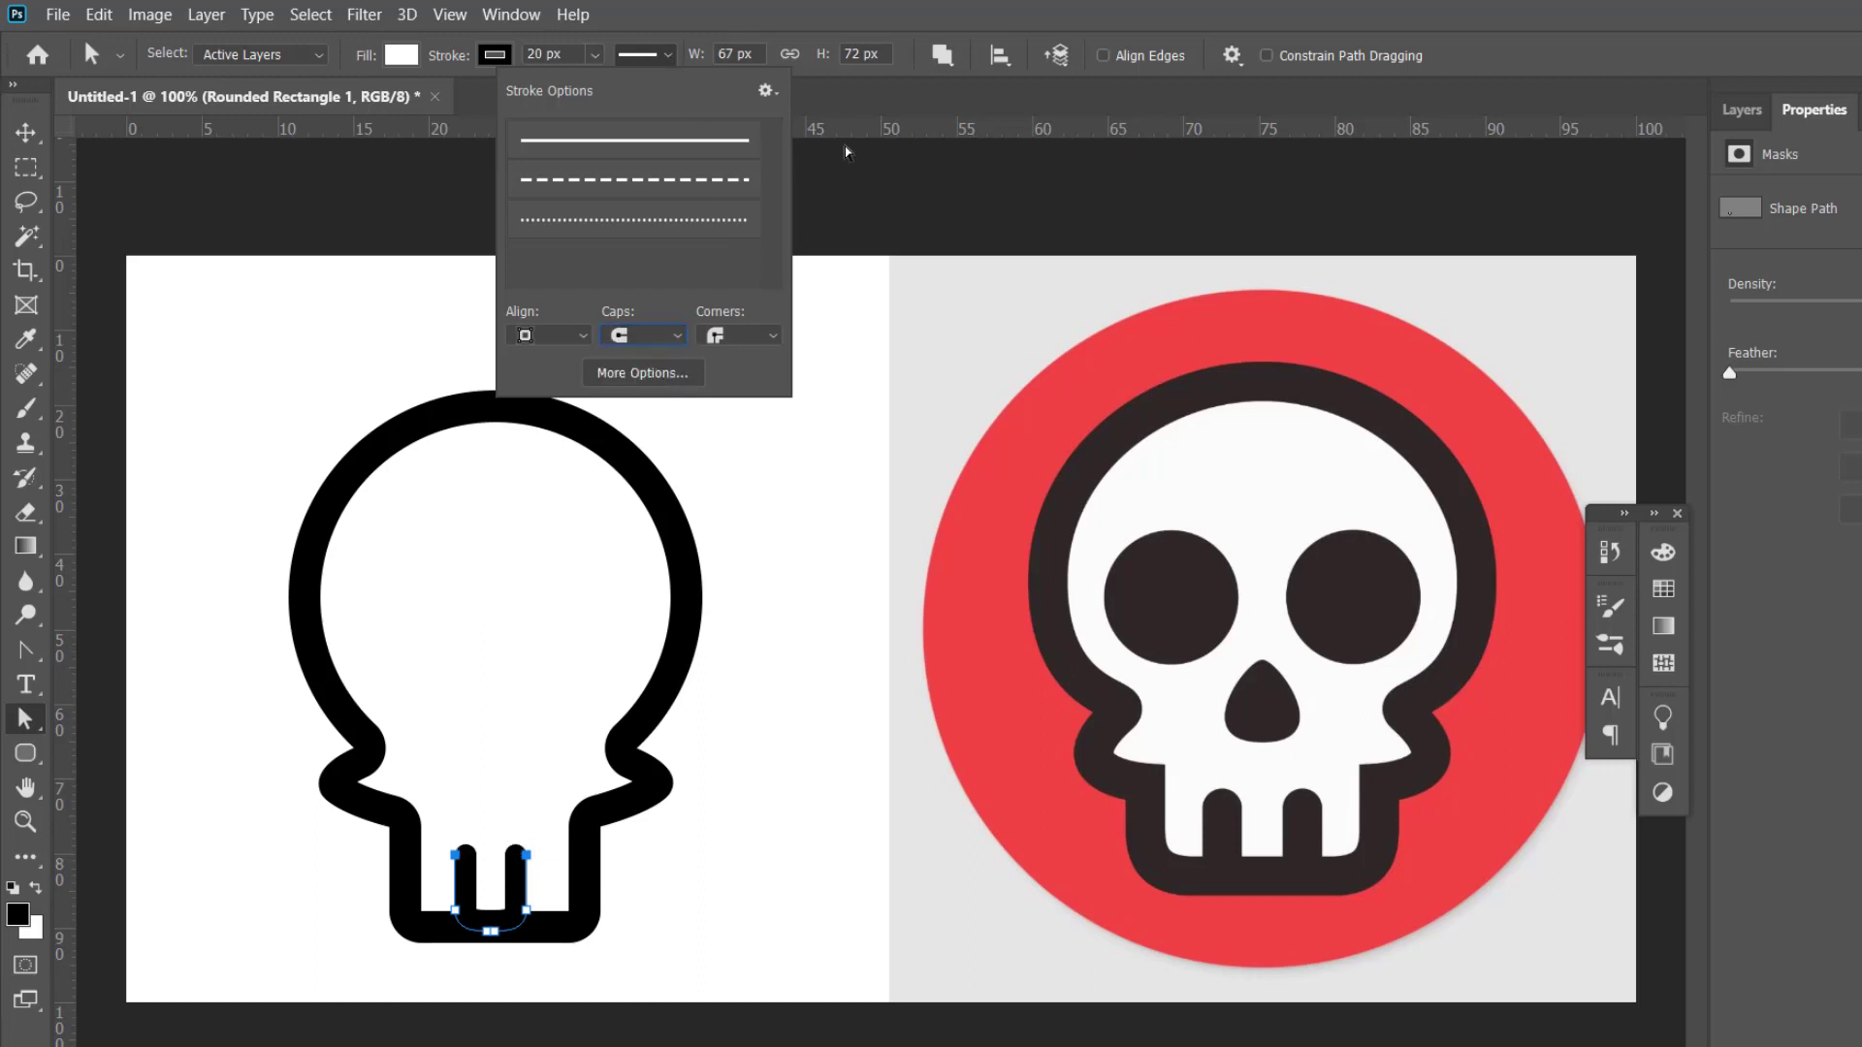
click(802, 9)
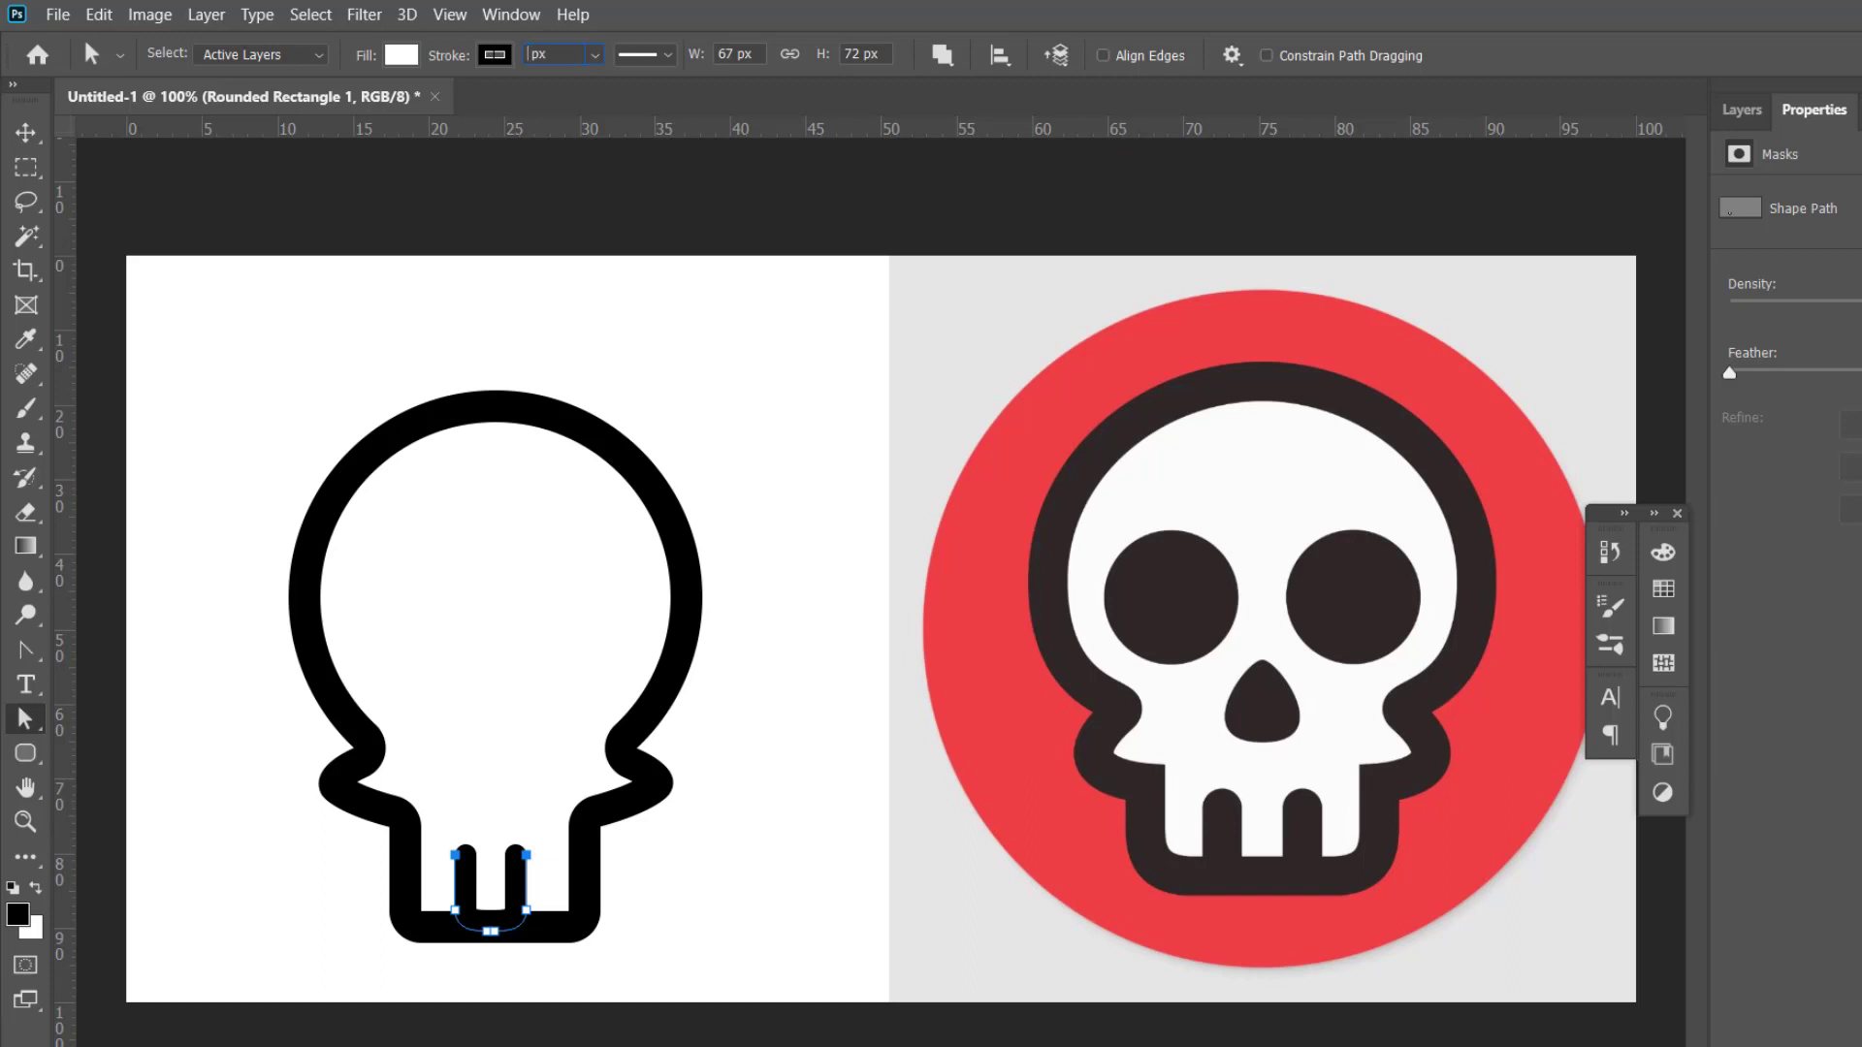
key(Return)
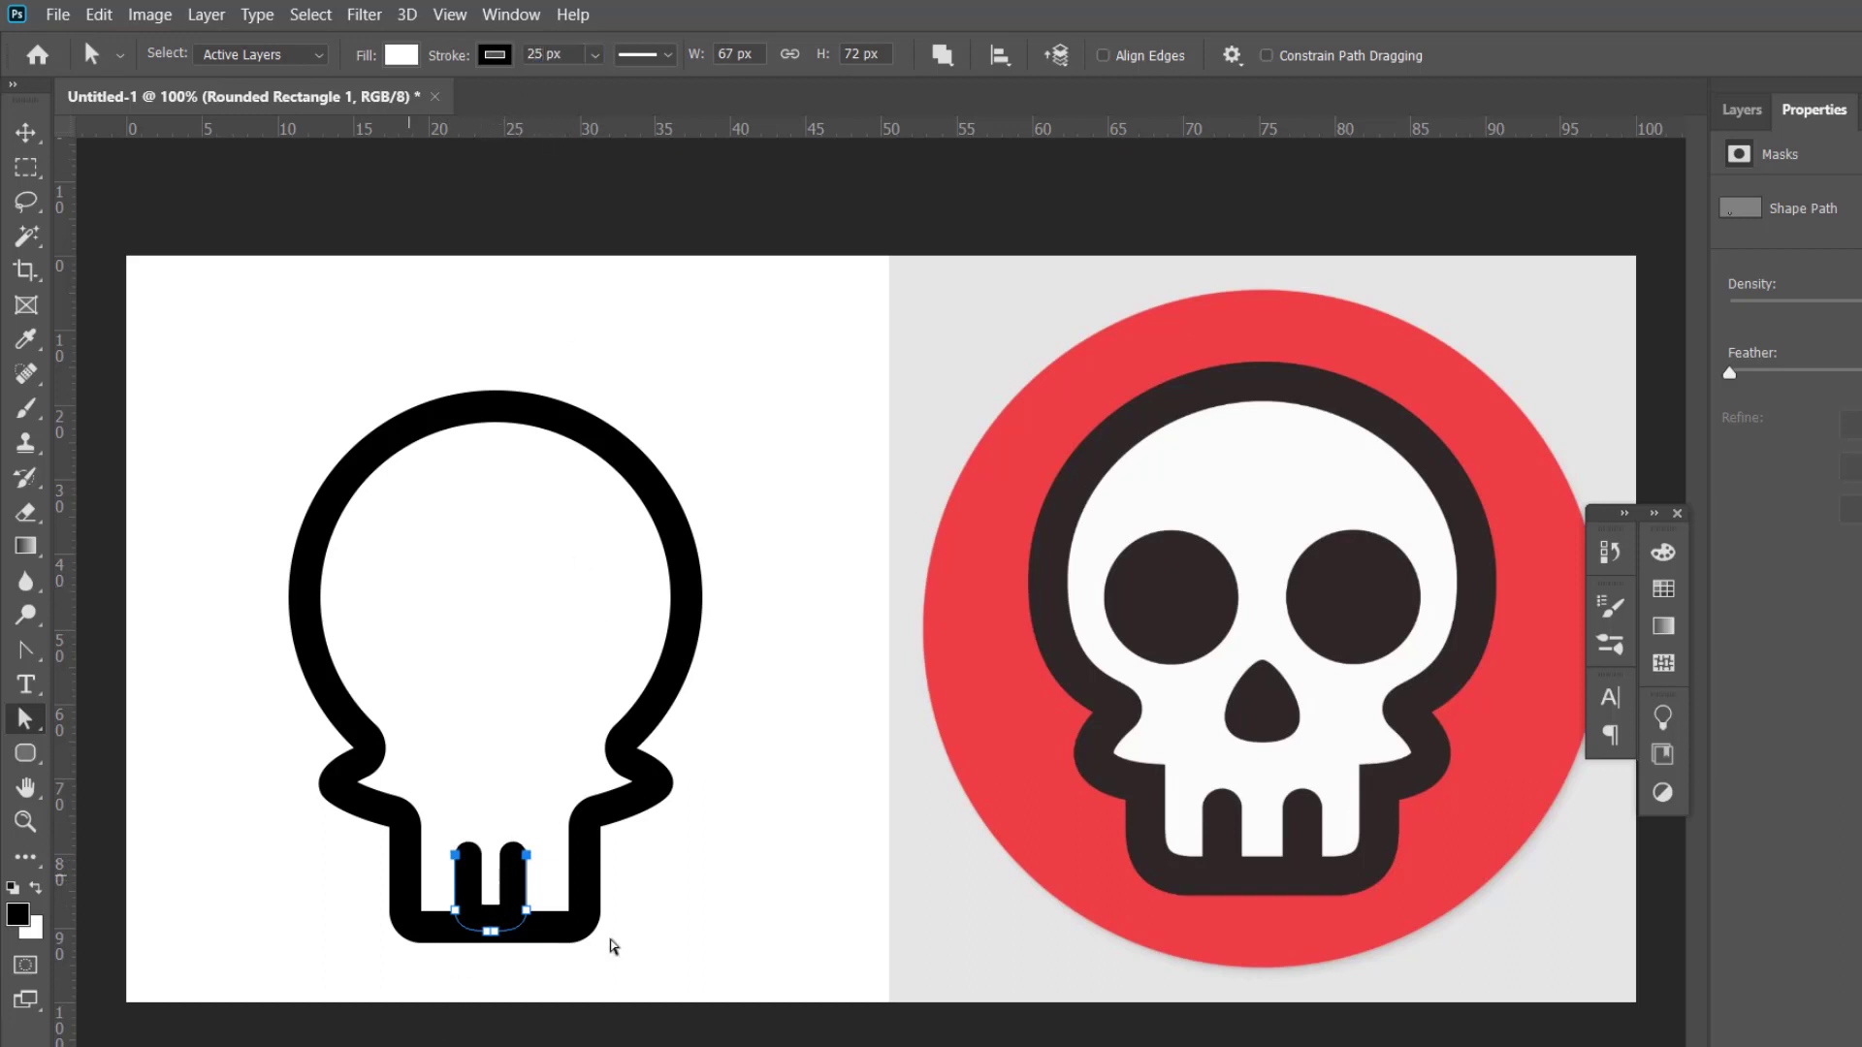
Nudge the left and right tooth anchors outward and reshape the bottom curve to widen the teeth
click(526, 912)
shift+click(526, 855)
key(Right)
key(Right)
click(454, 856)
shift+click(455, 911)
key(Left)
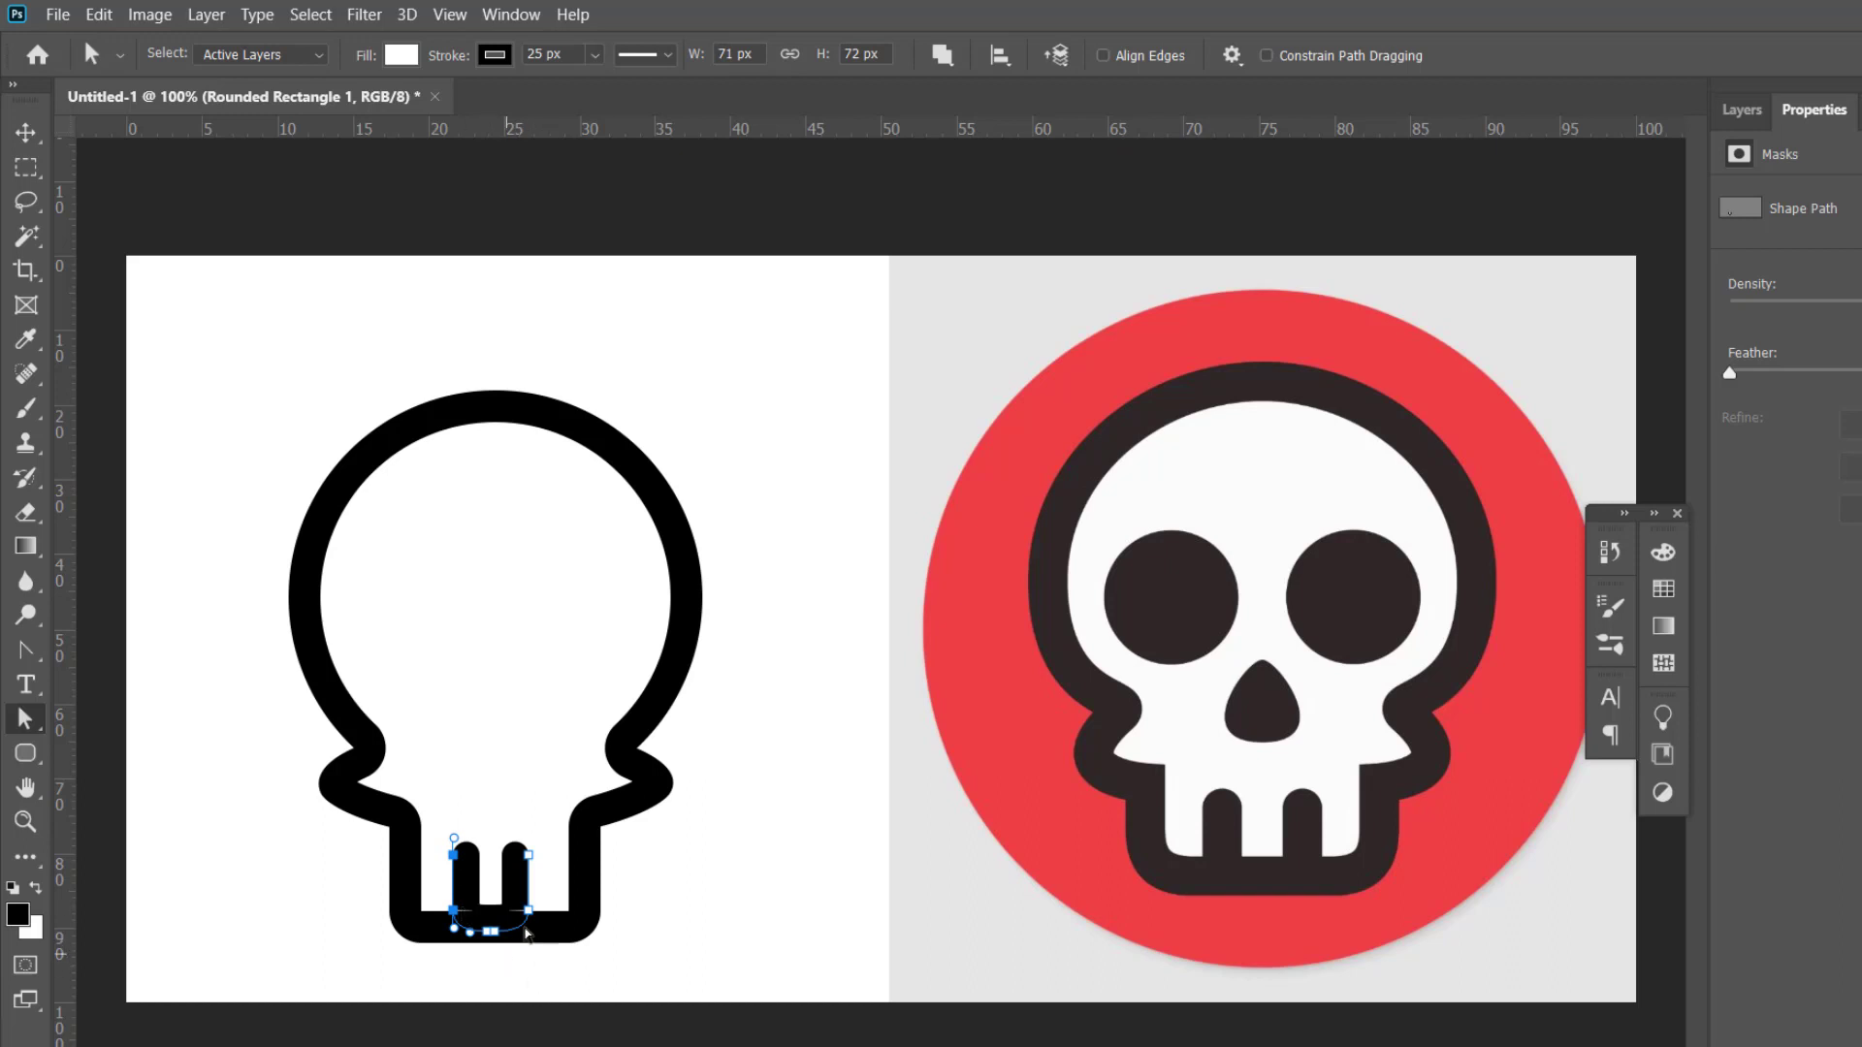
click(529, 911)
drag(529, 928, 426, 939)
click(452, 911)
click(666, 912)
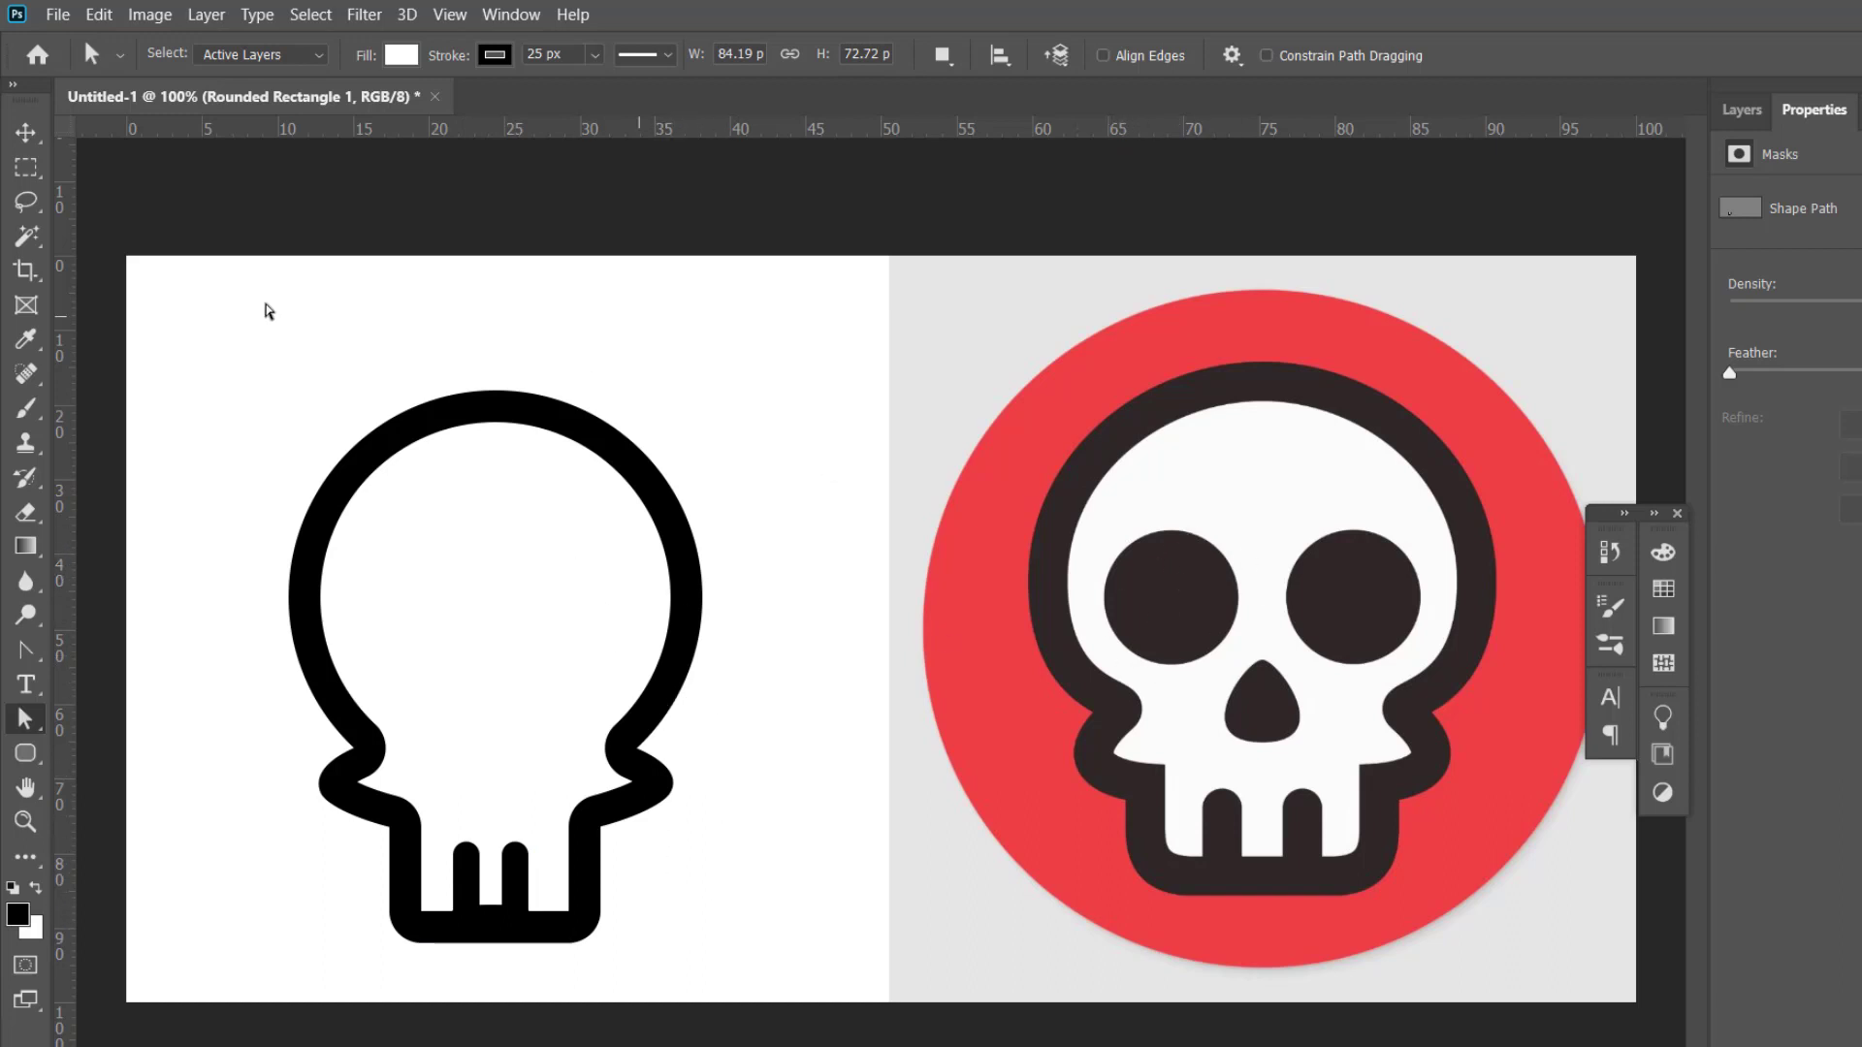
Draw a 115 px circle in the skull's upper right with no stroke and black fill
click(25, 752)
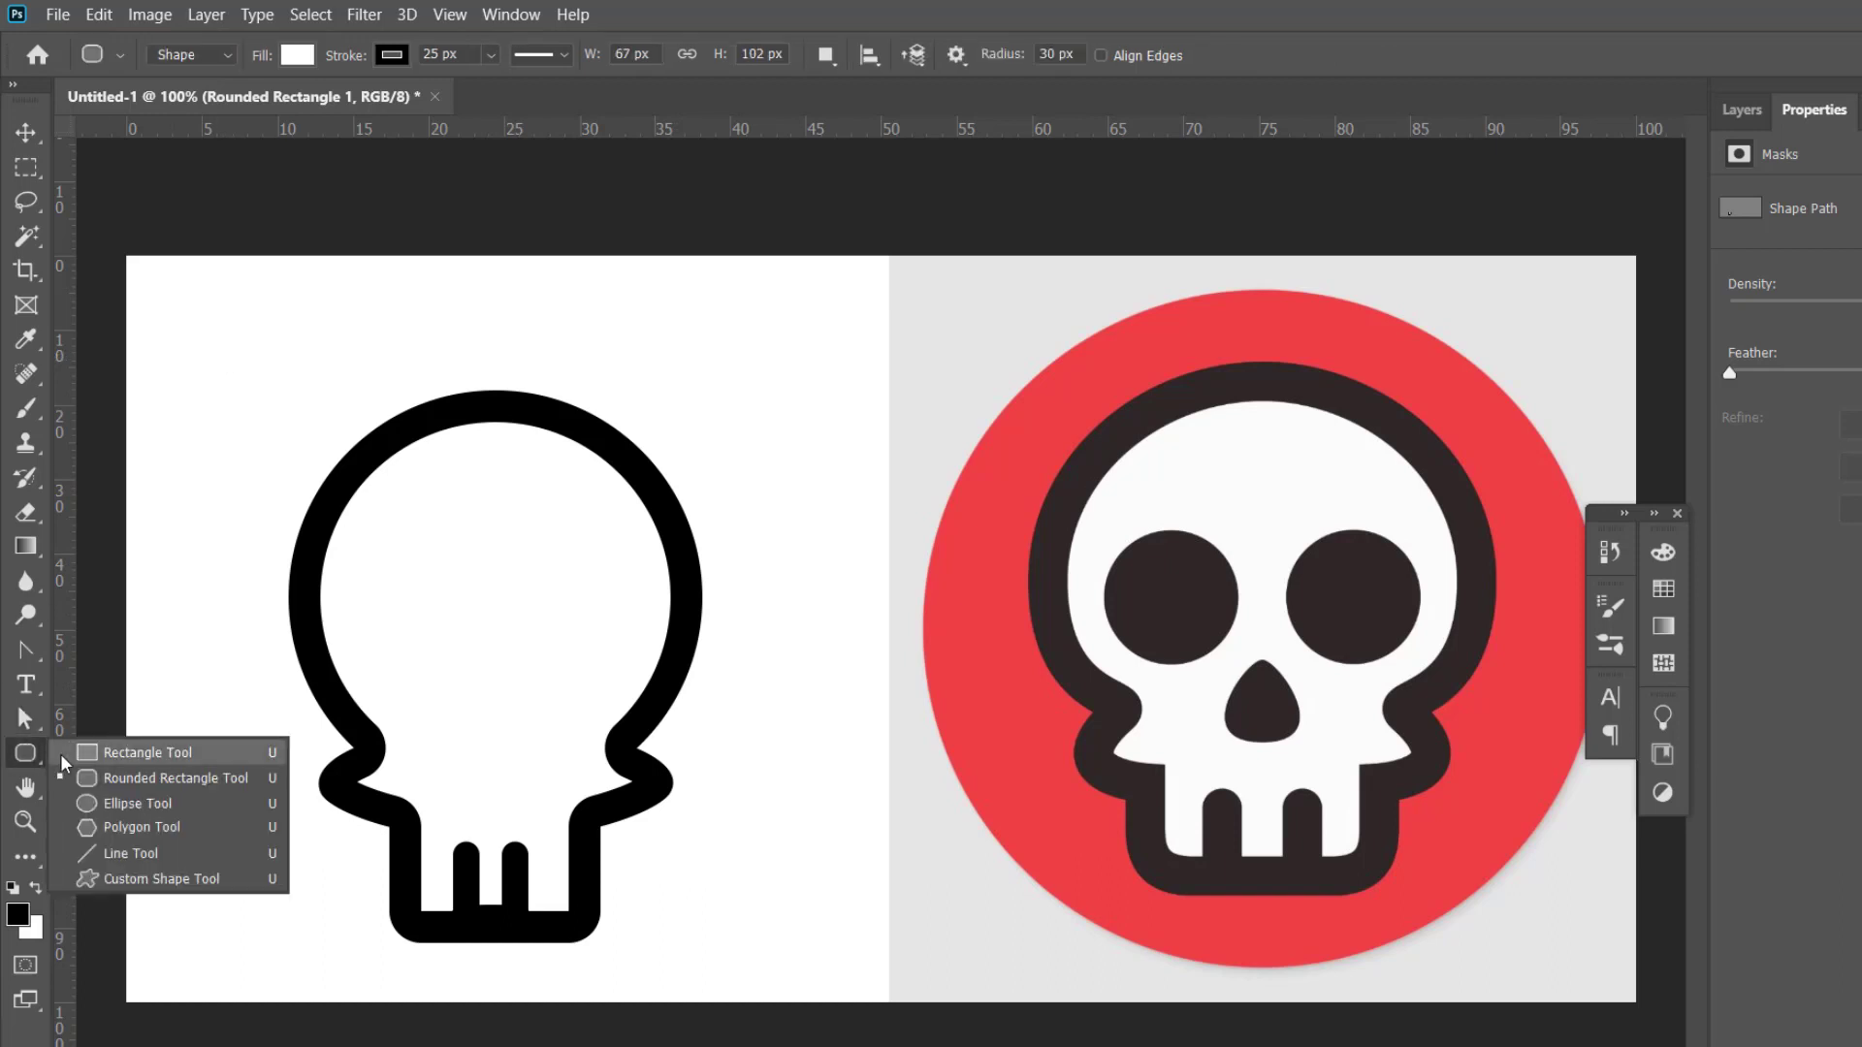
click(145, 803)
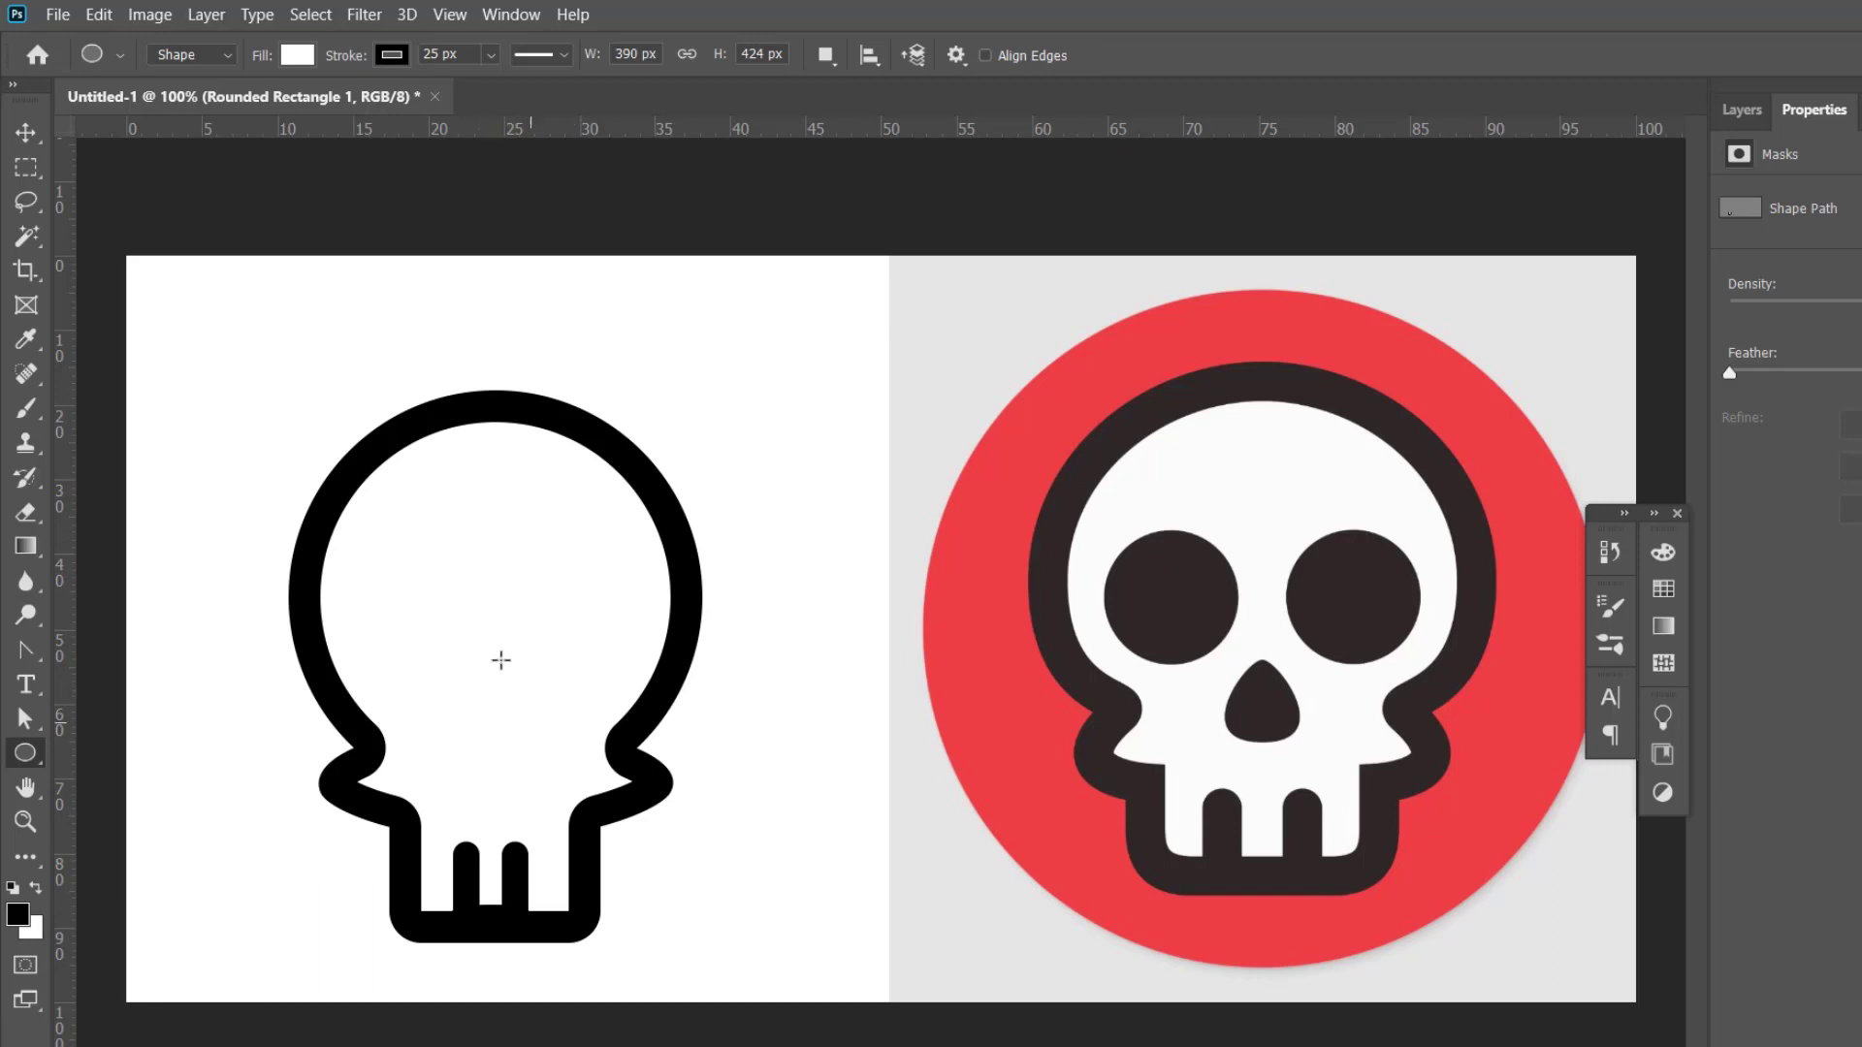
drag(524, 528, 648, 656)
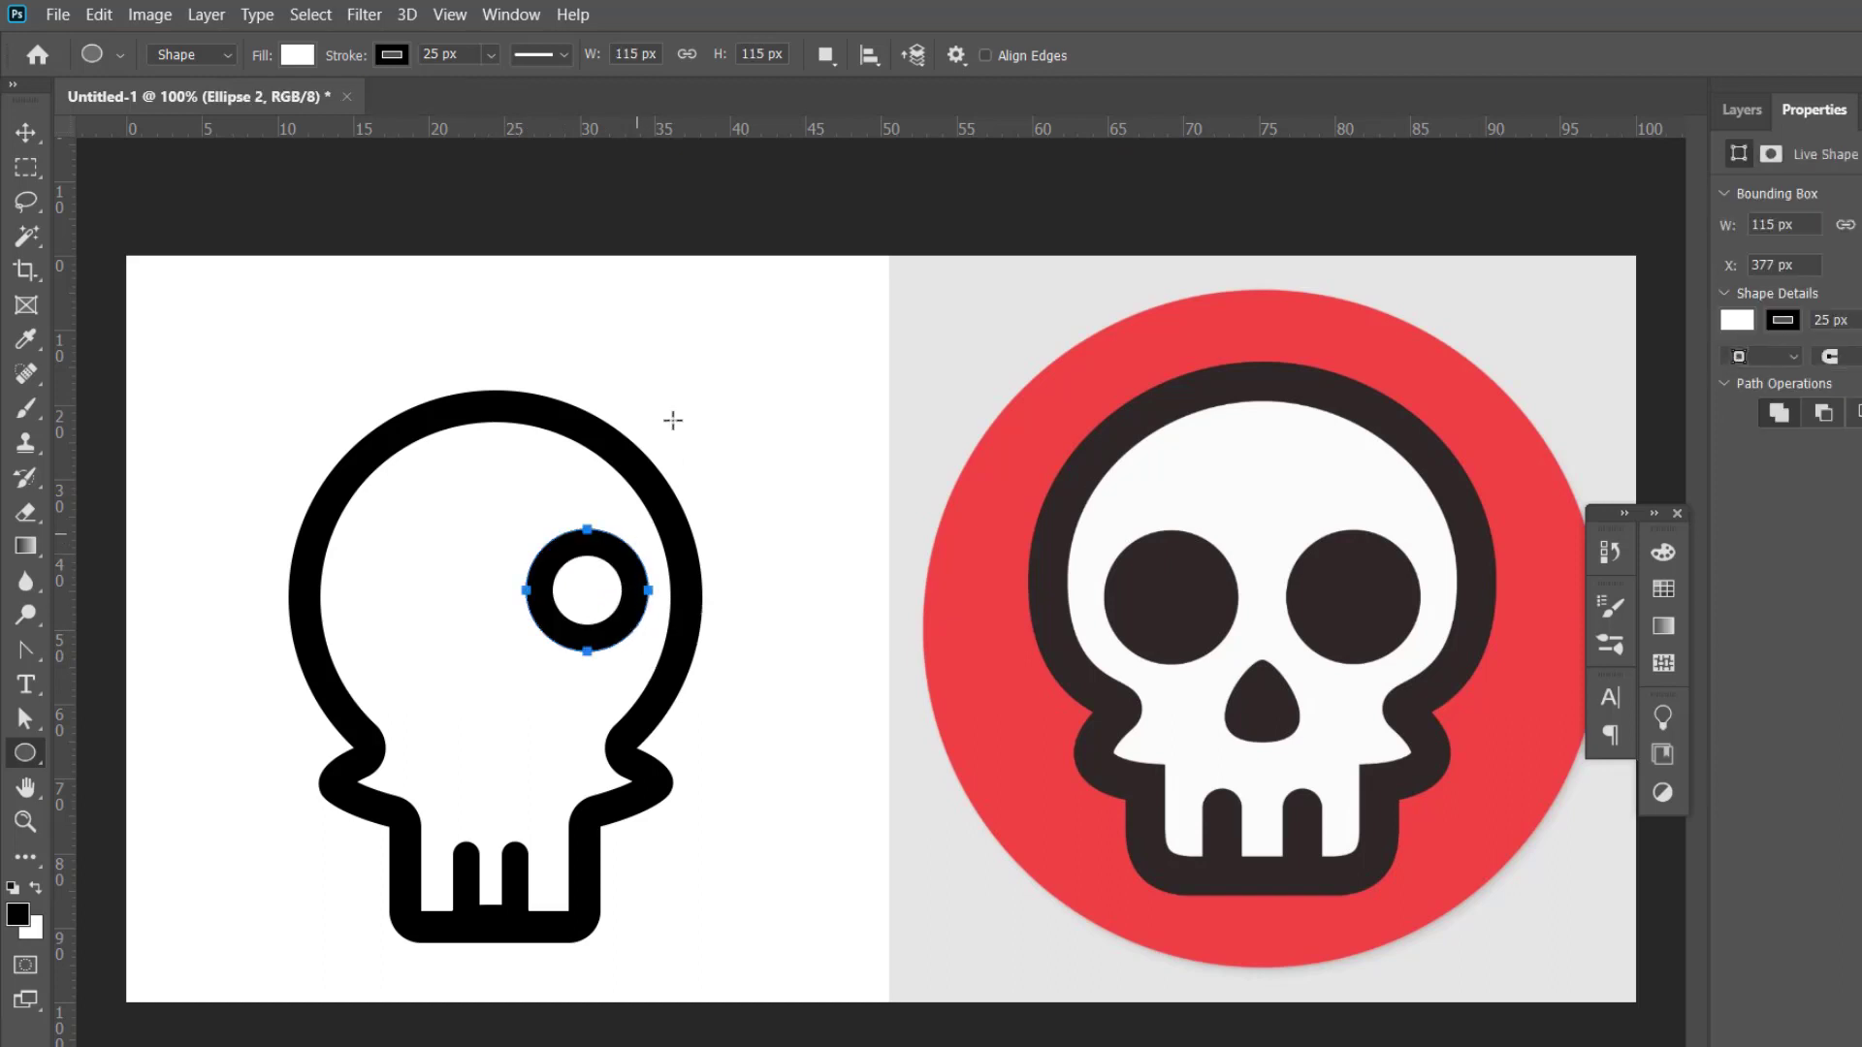
click(392, 54)
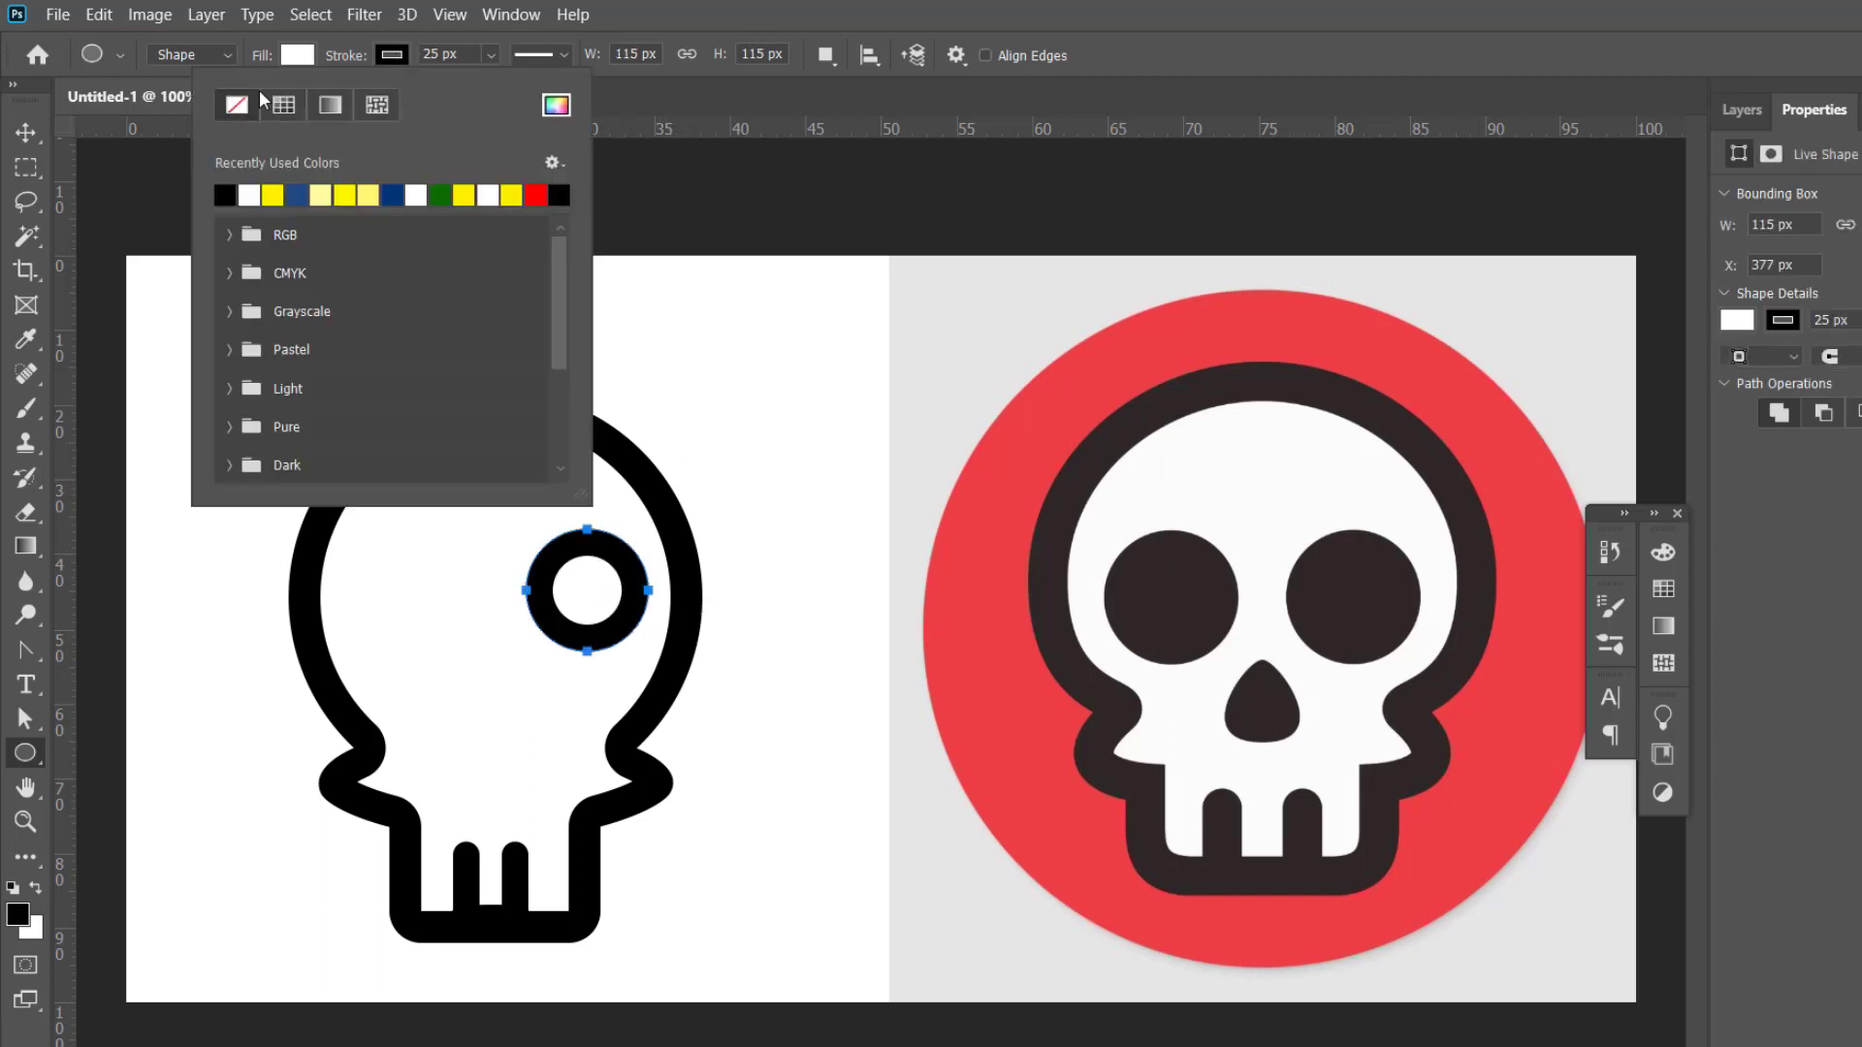
click(237, 105)
click(300, 56)
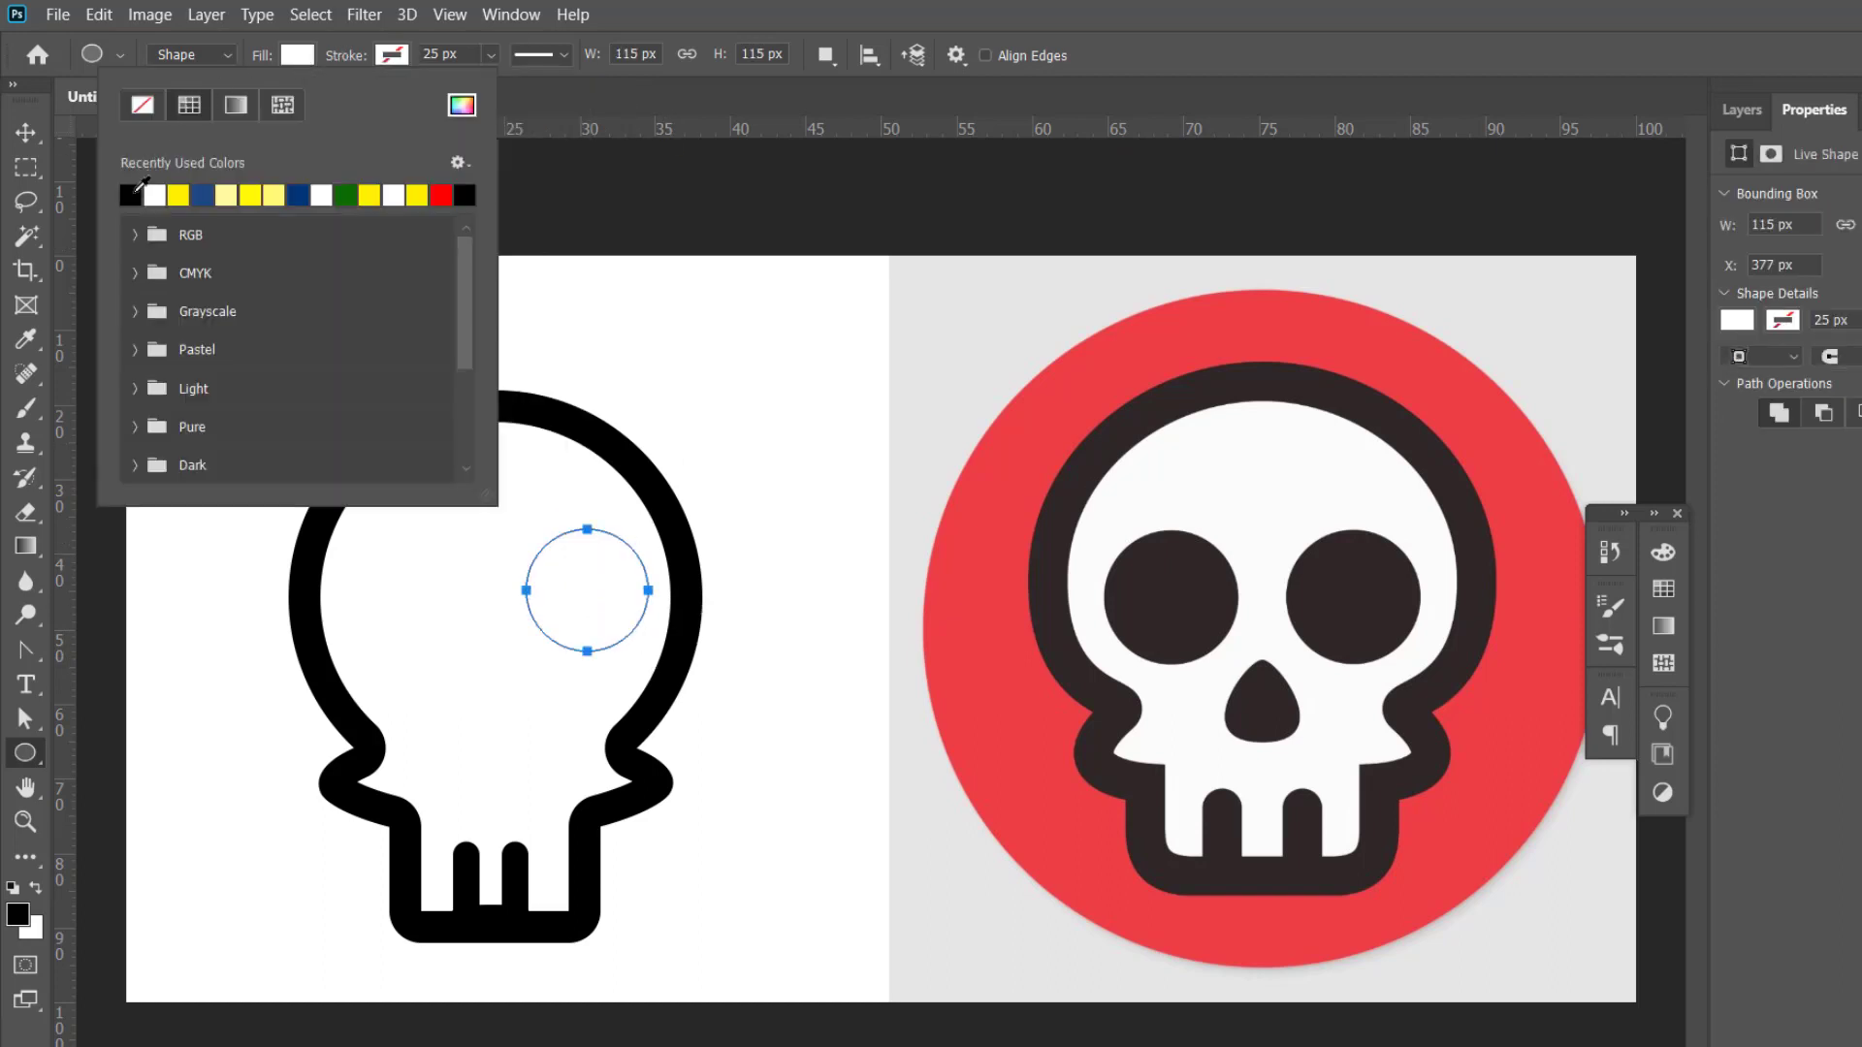
click(130, 195)
click(745, 10)
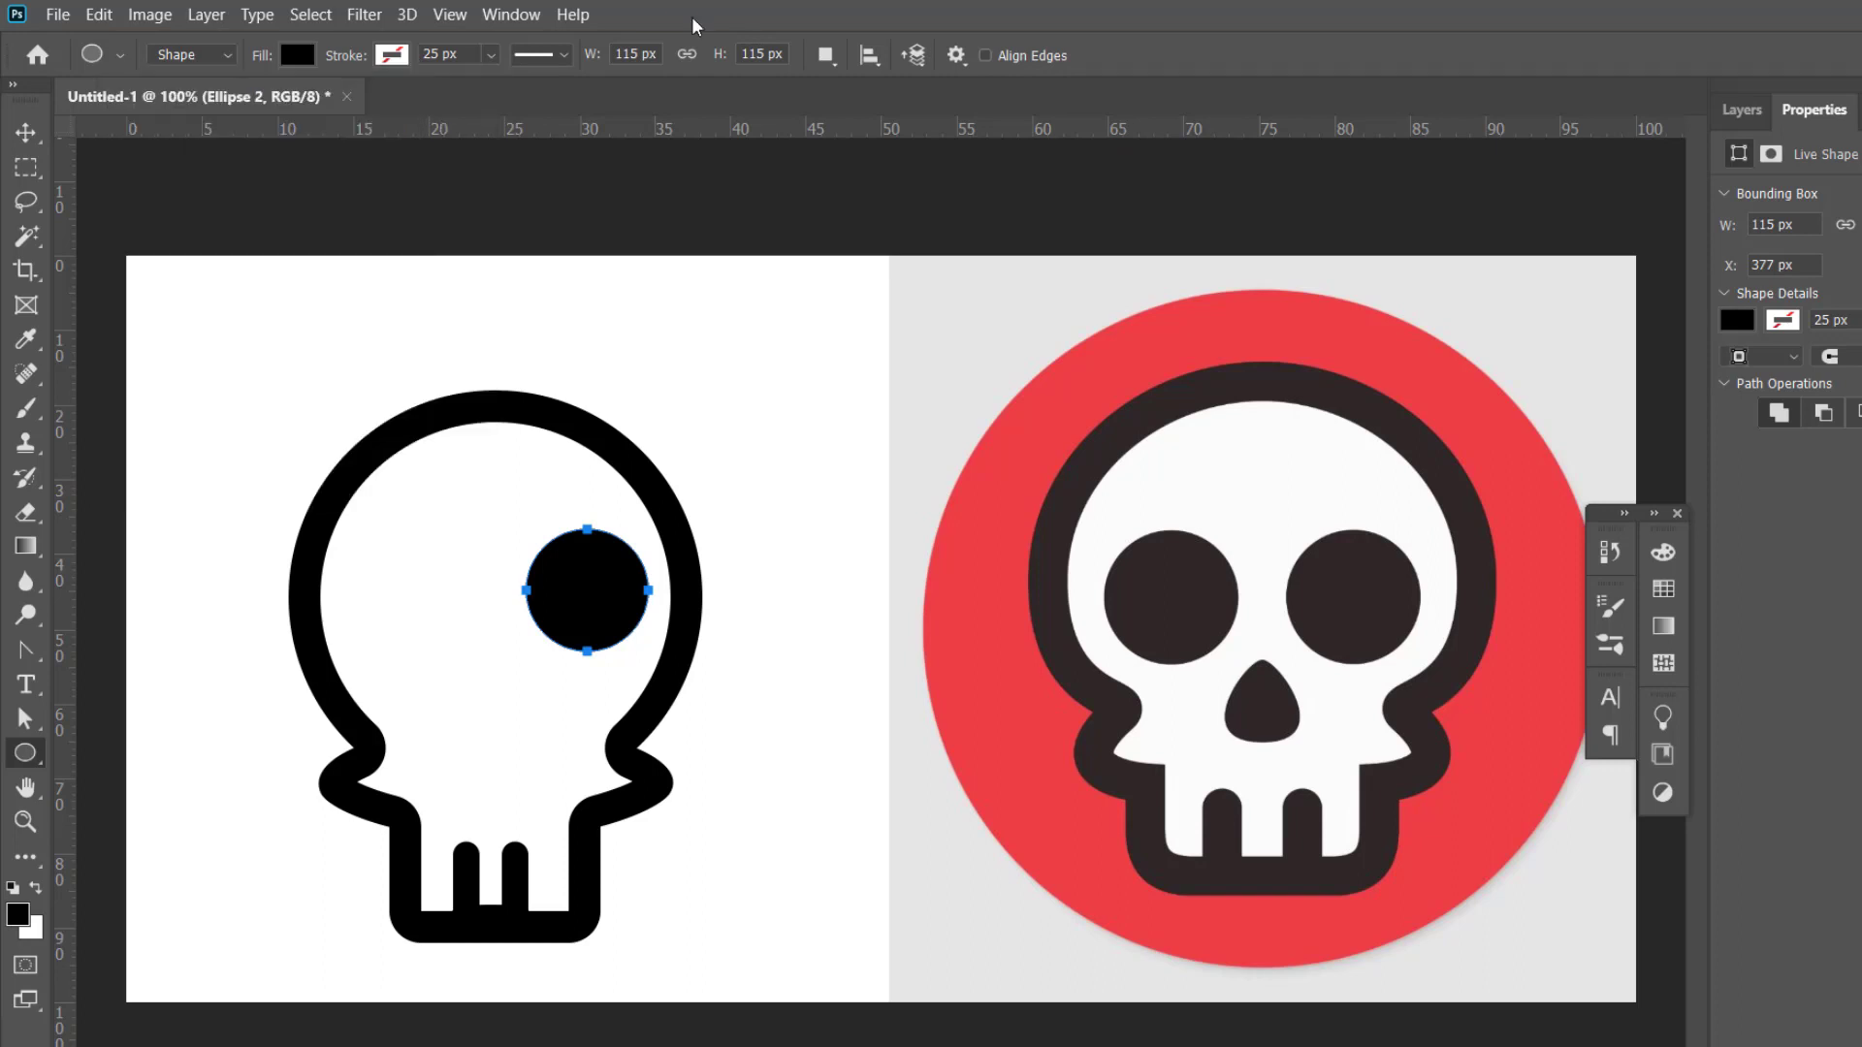
Select the new Ellipse 2 eye layer with the Move tool
click(25, 132)
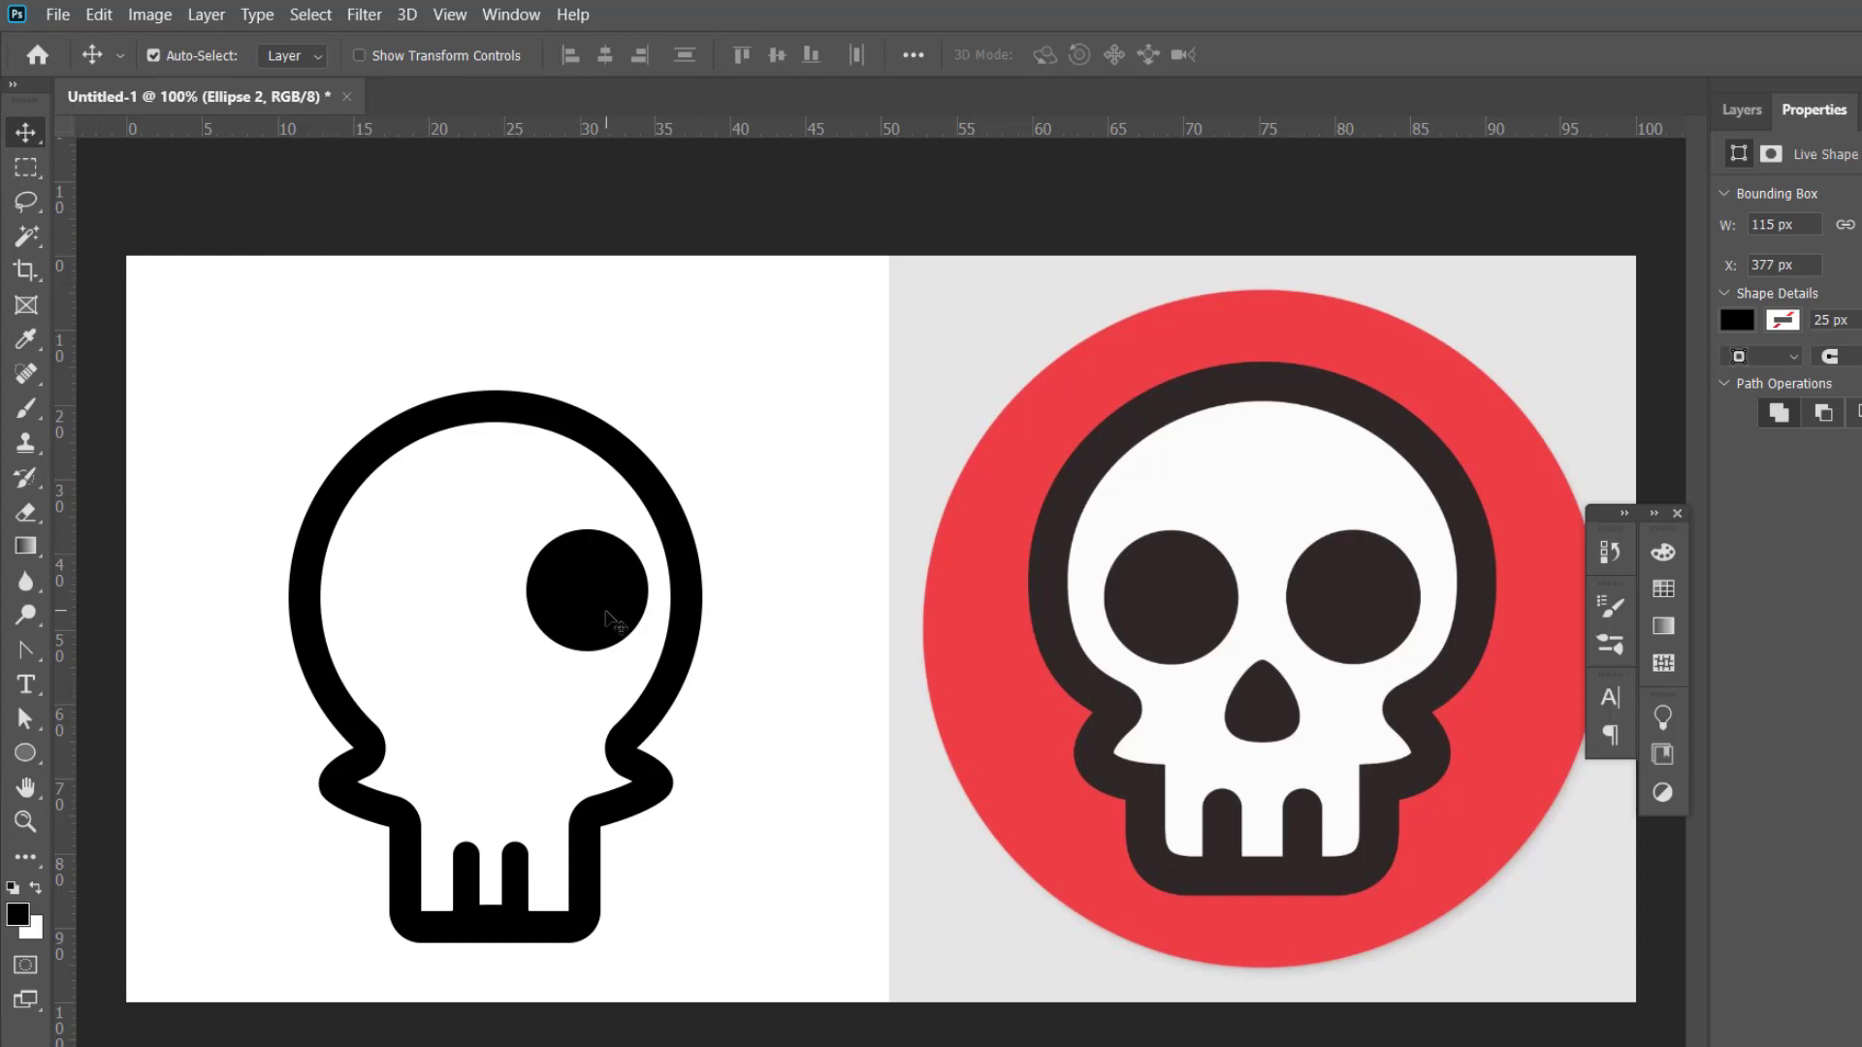
right_click(601, 586)
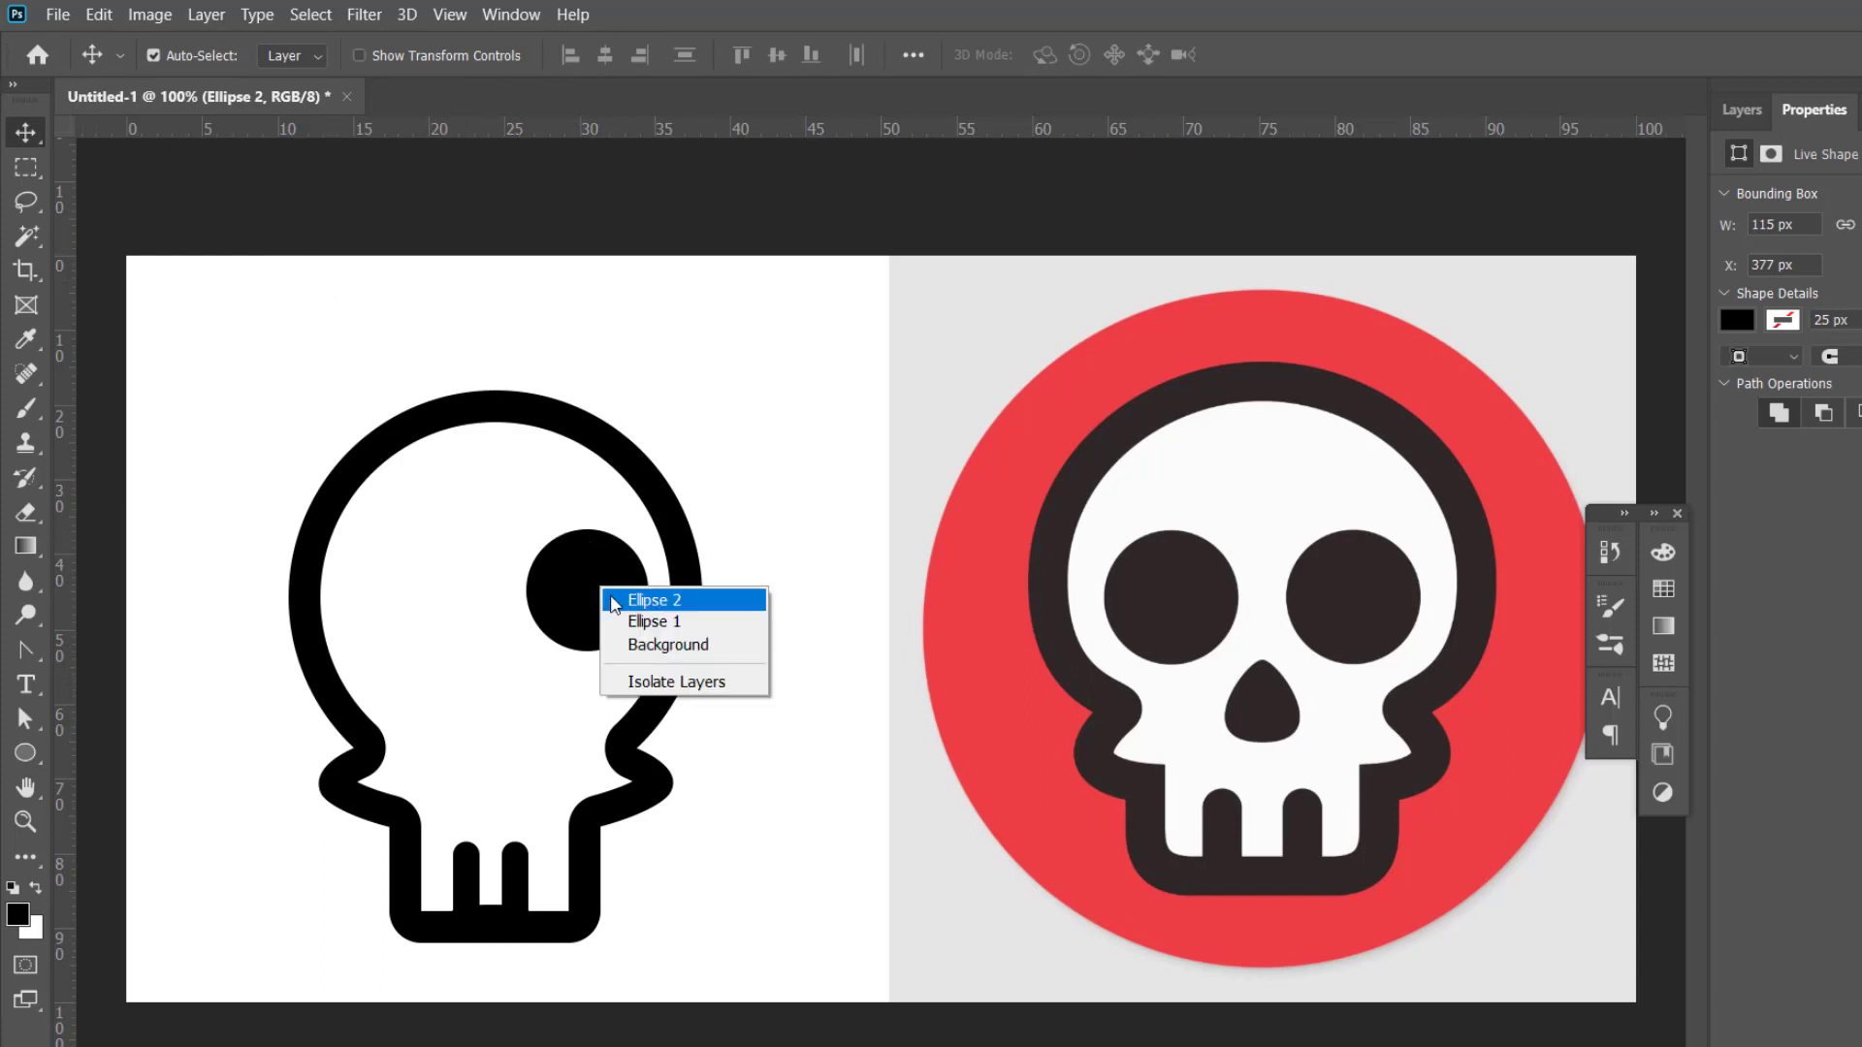
click(629, 595)
Duplicate the Ellipse 2 layer and move the copy to the skull's left side
click(1742, 109)
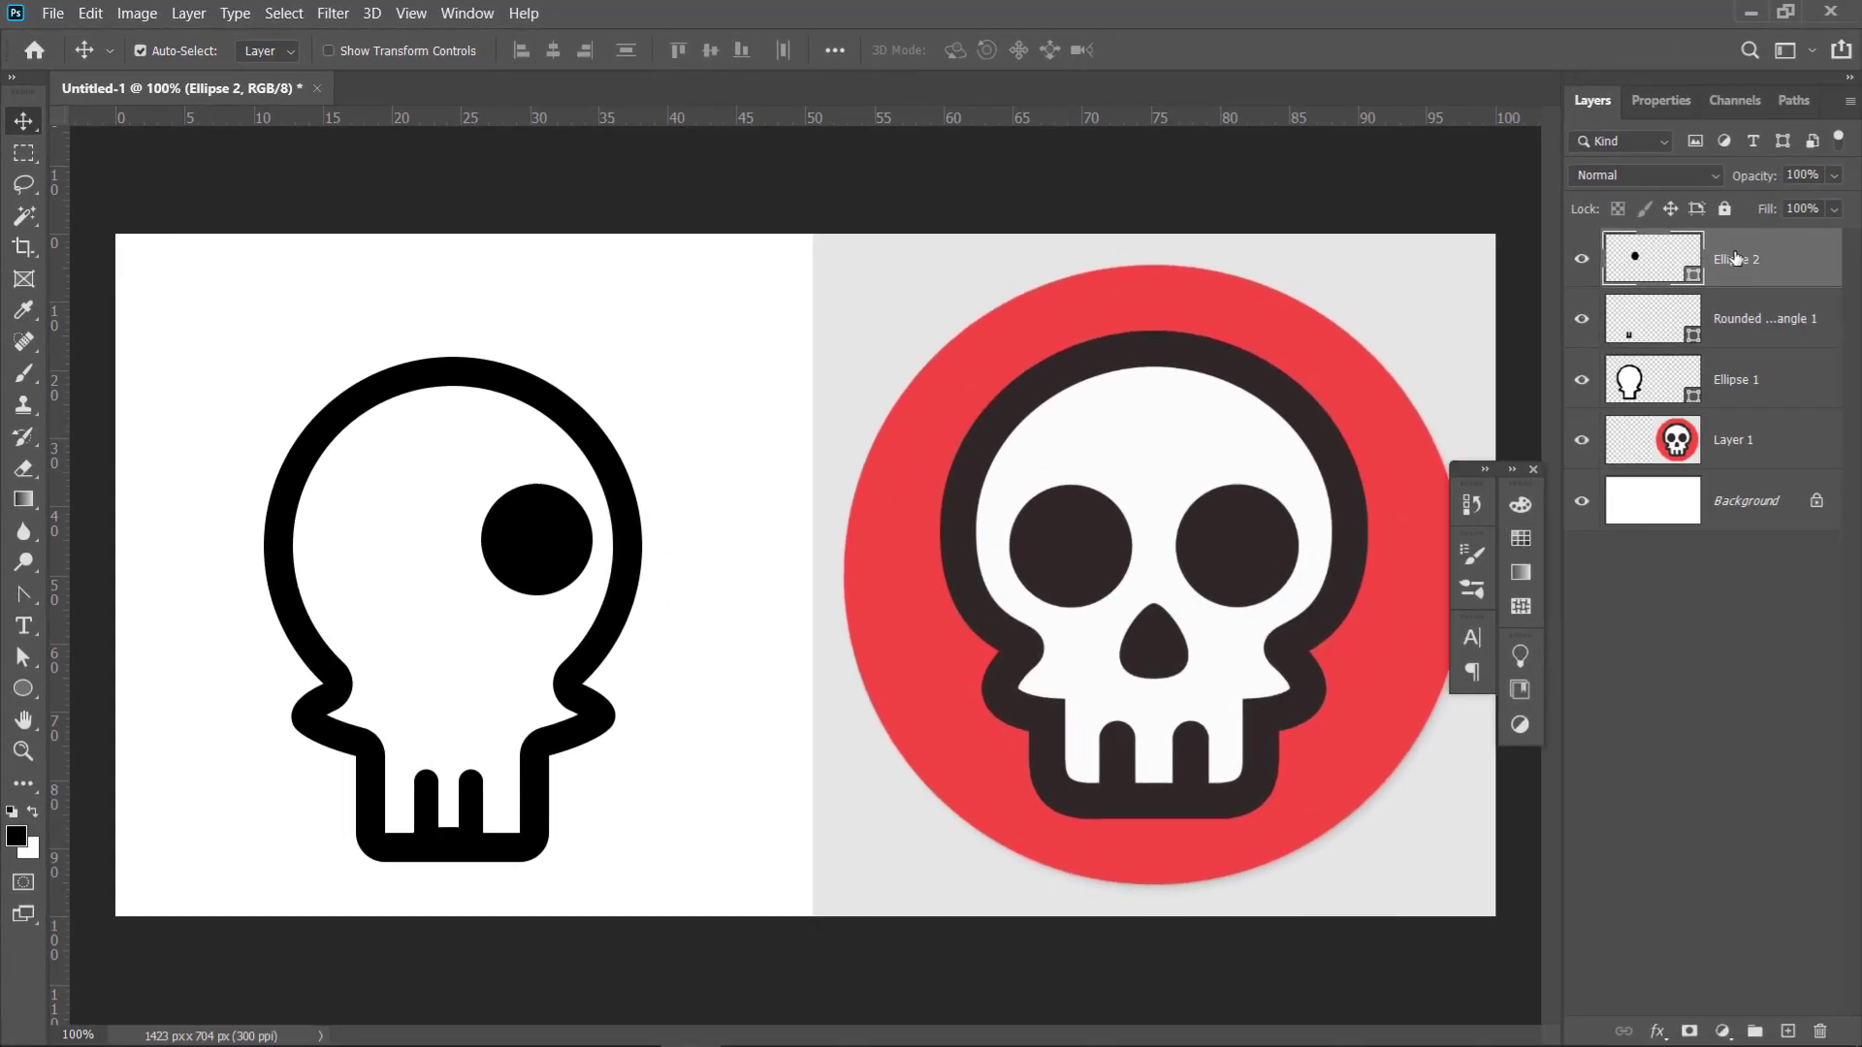
drag(1852, 308, 1861, 1046)
drag(1793, 965, 1787, 1030)
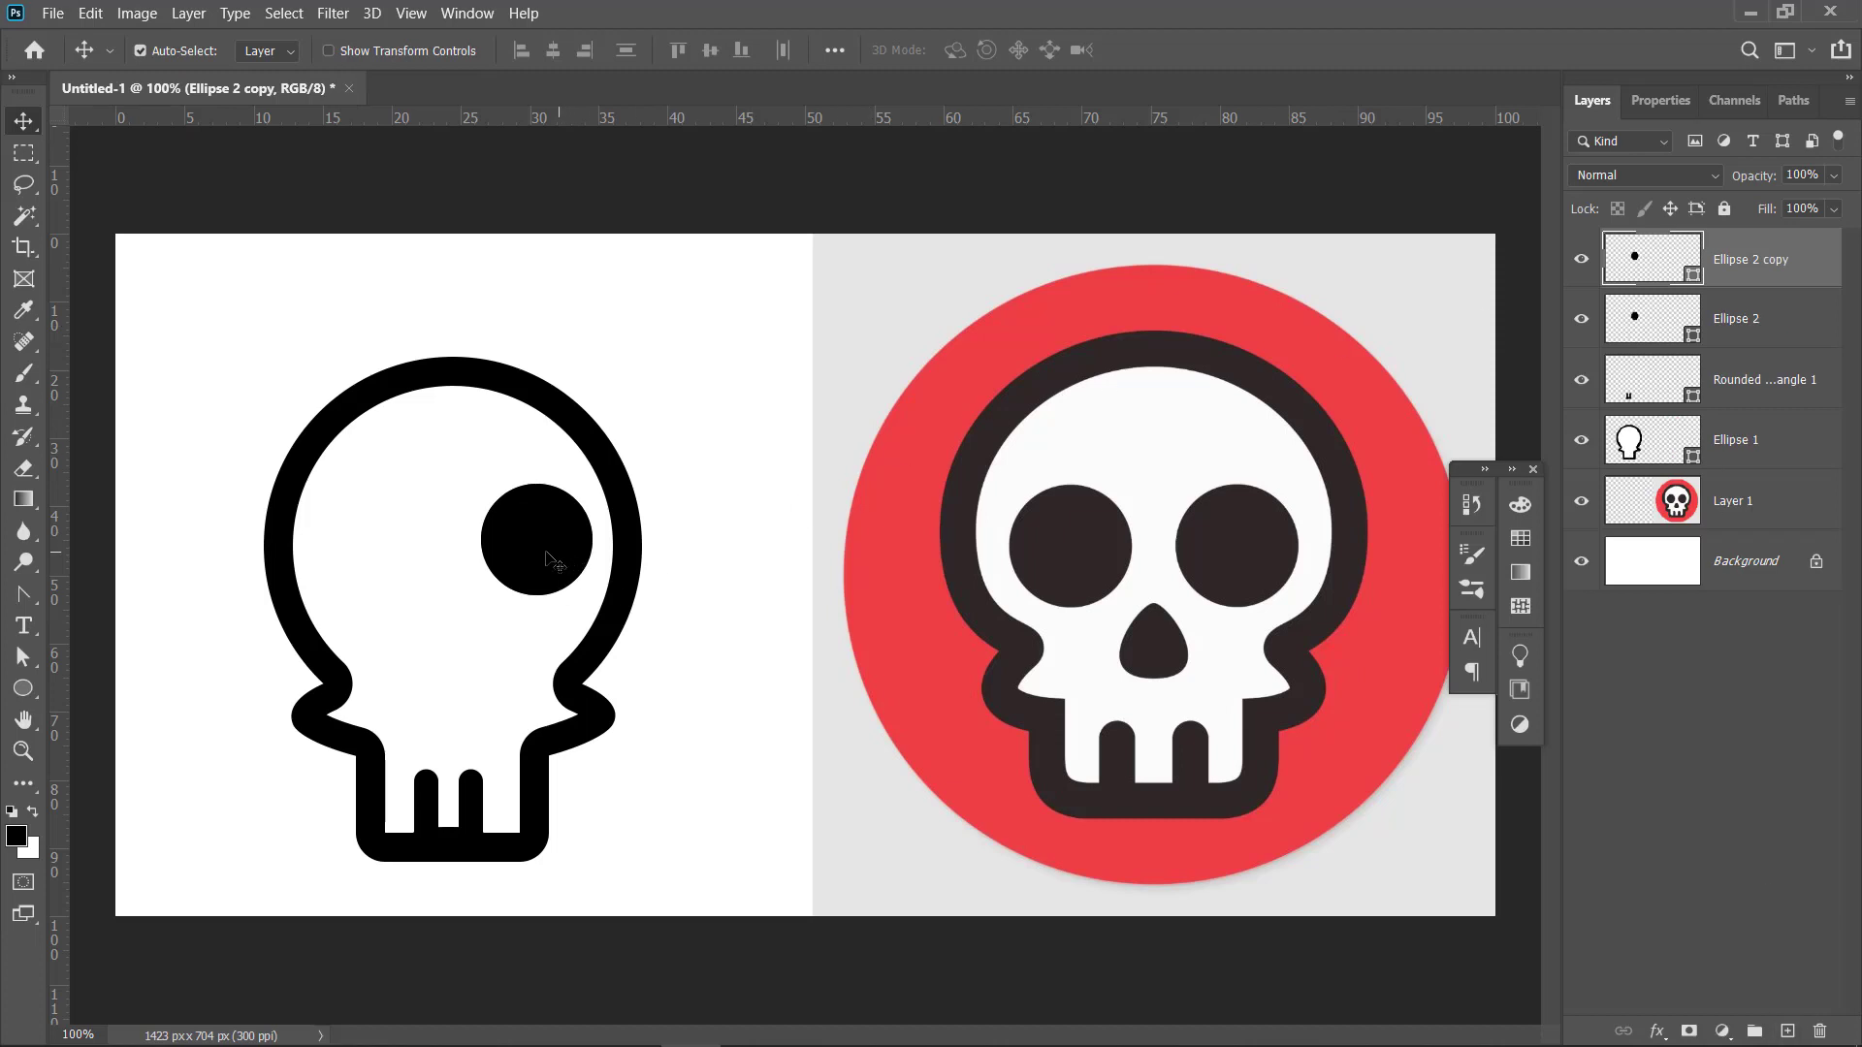
drag(535, 557, 372, 544)
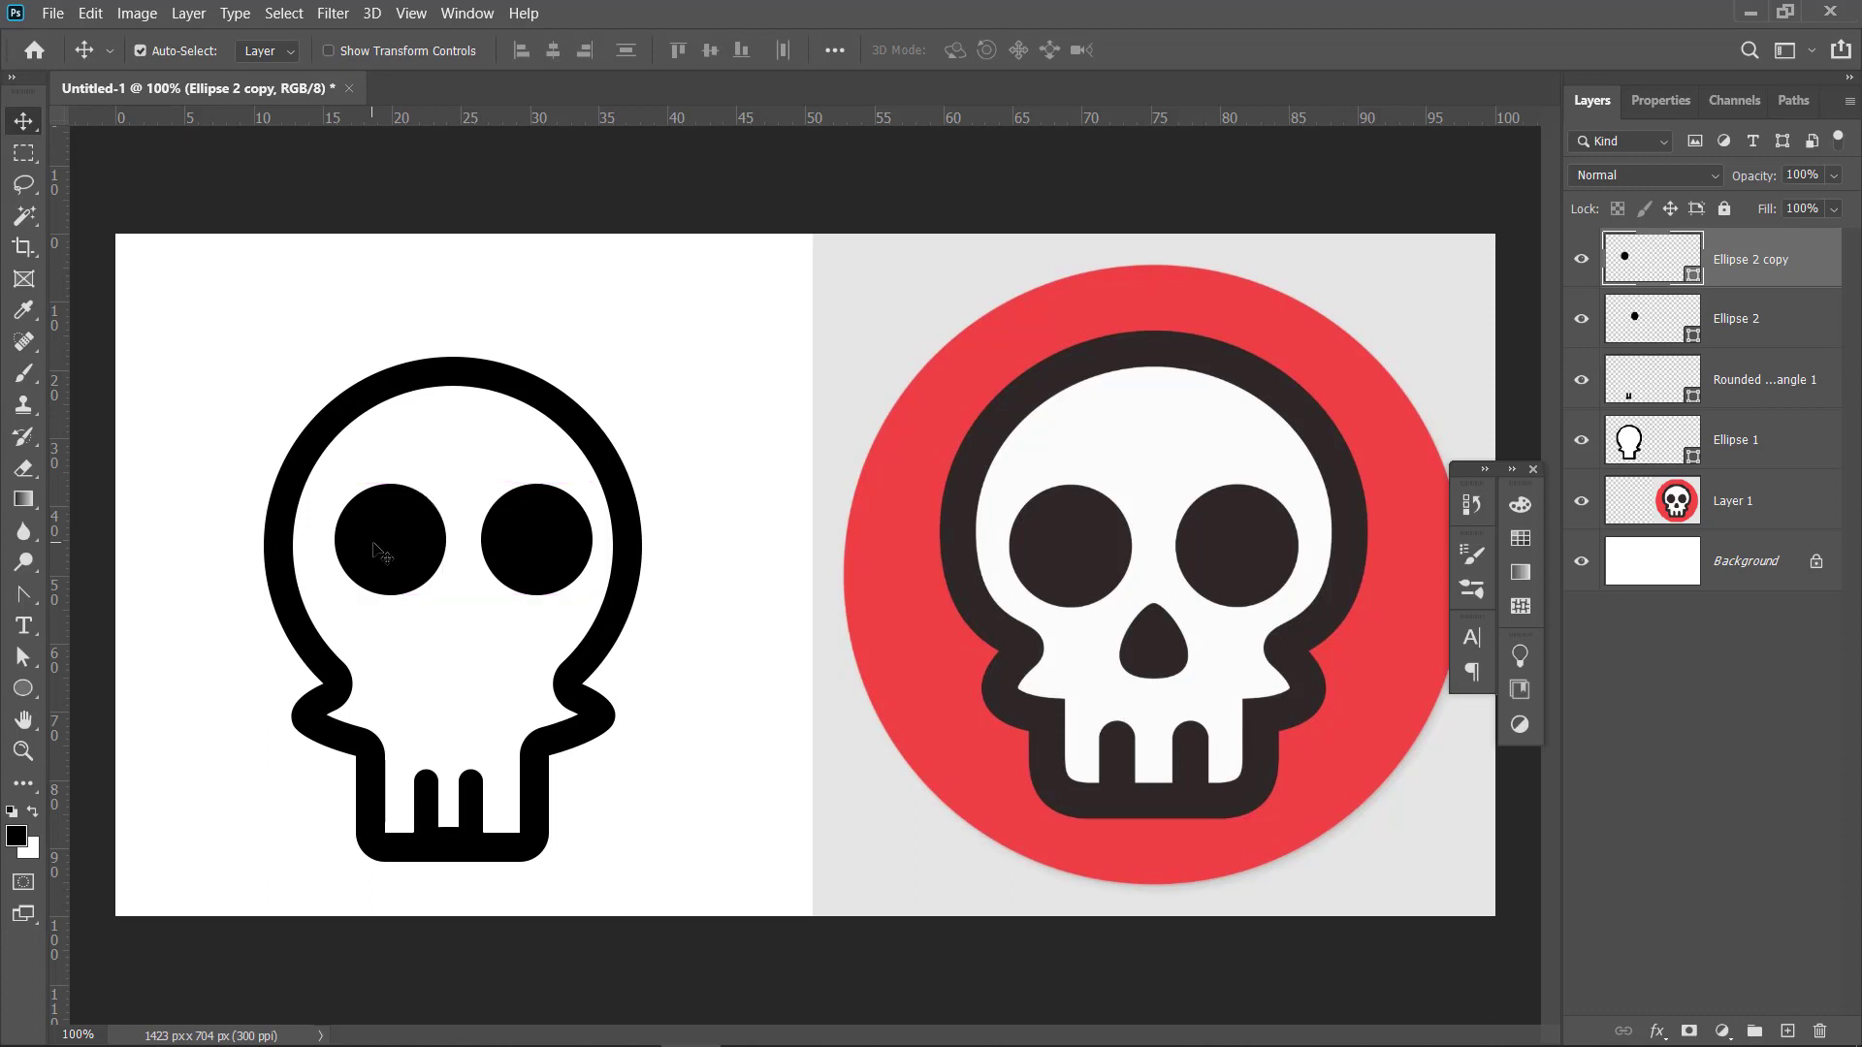
Select both eye layers and nudge them 2 px to the left
shift+click(1705, 332)
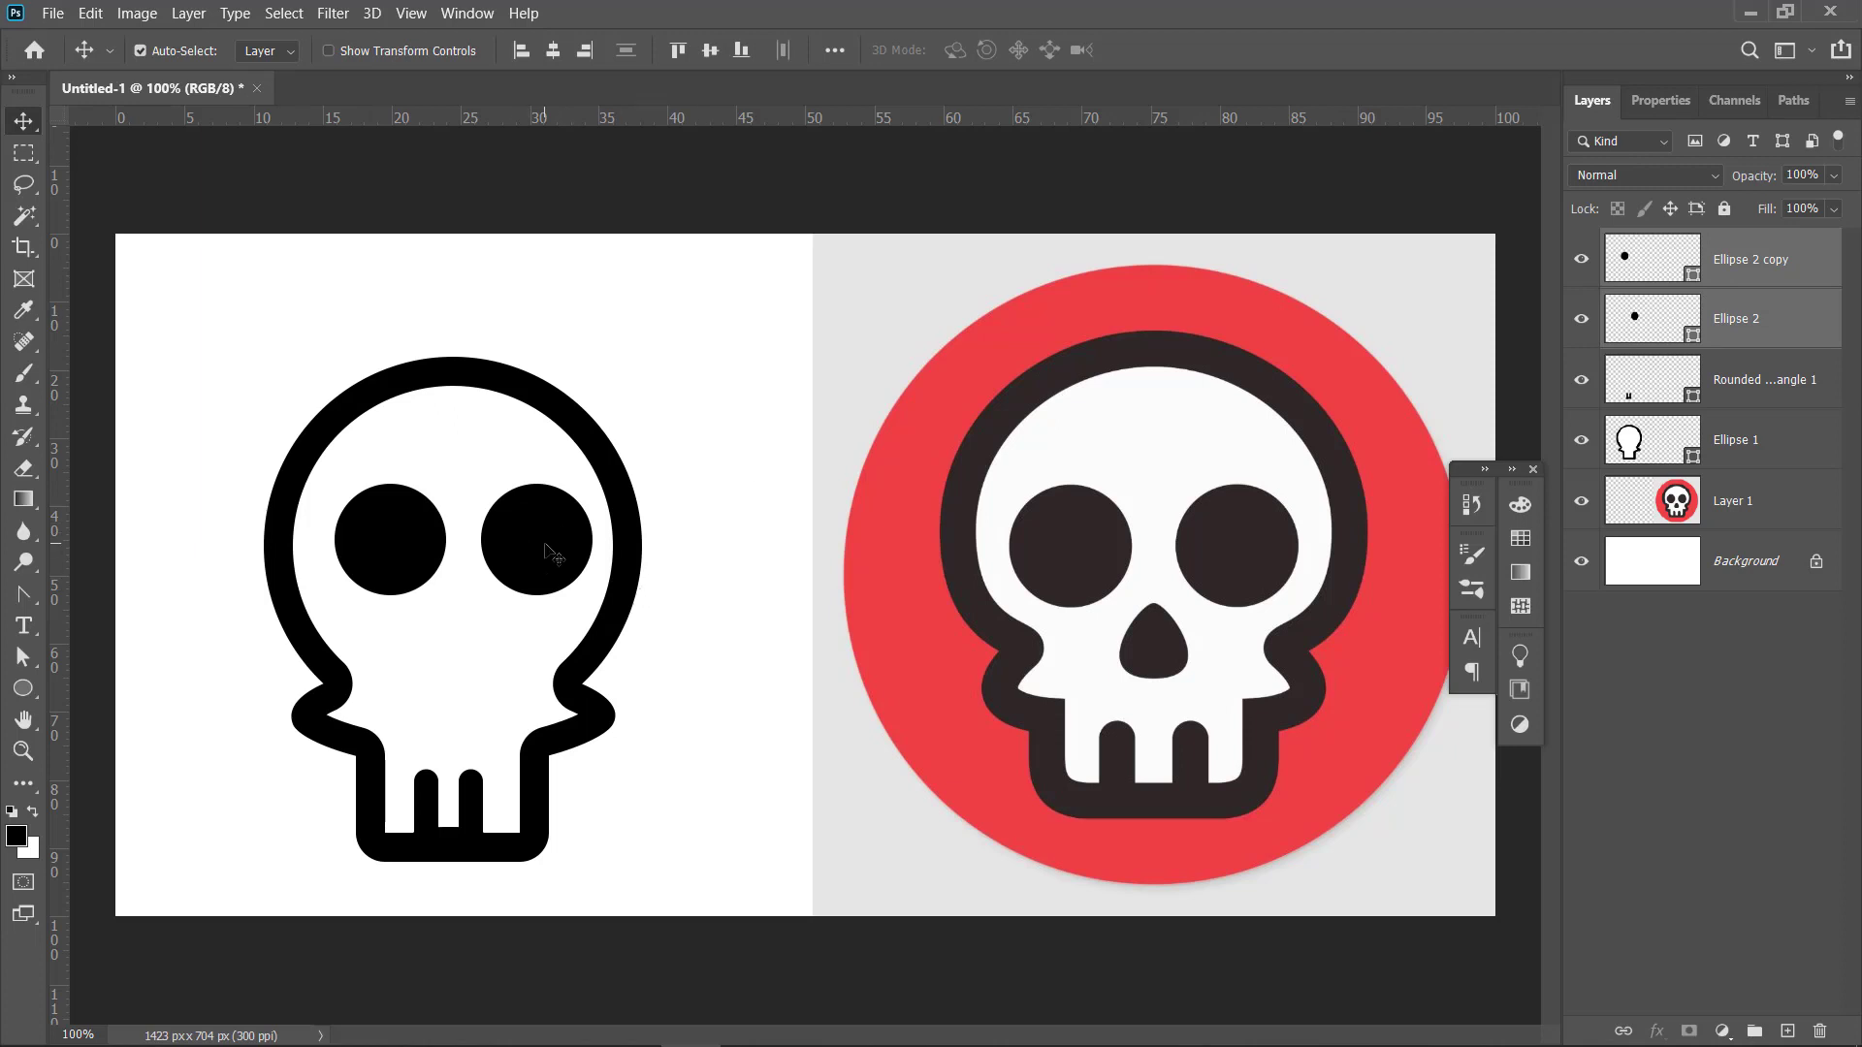
key(Left)
key(Left)
key(Left)
key(Left)
key(Left)
key(Left)
key(Left)
key(Left)
key(Left)
key(Left)
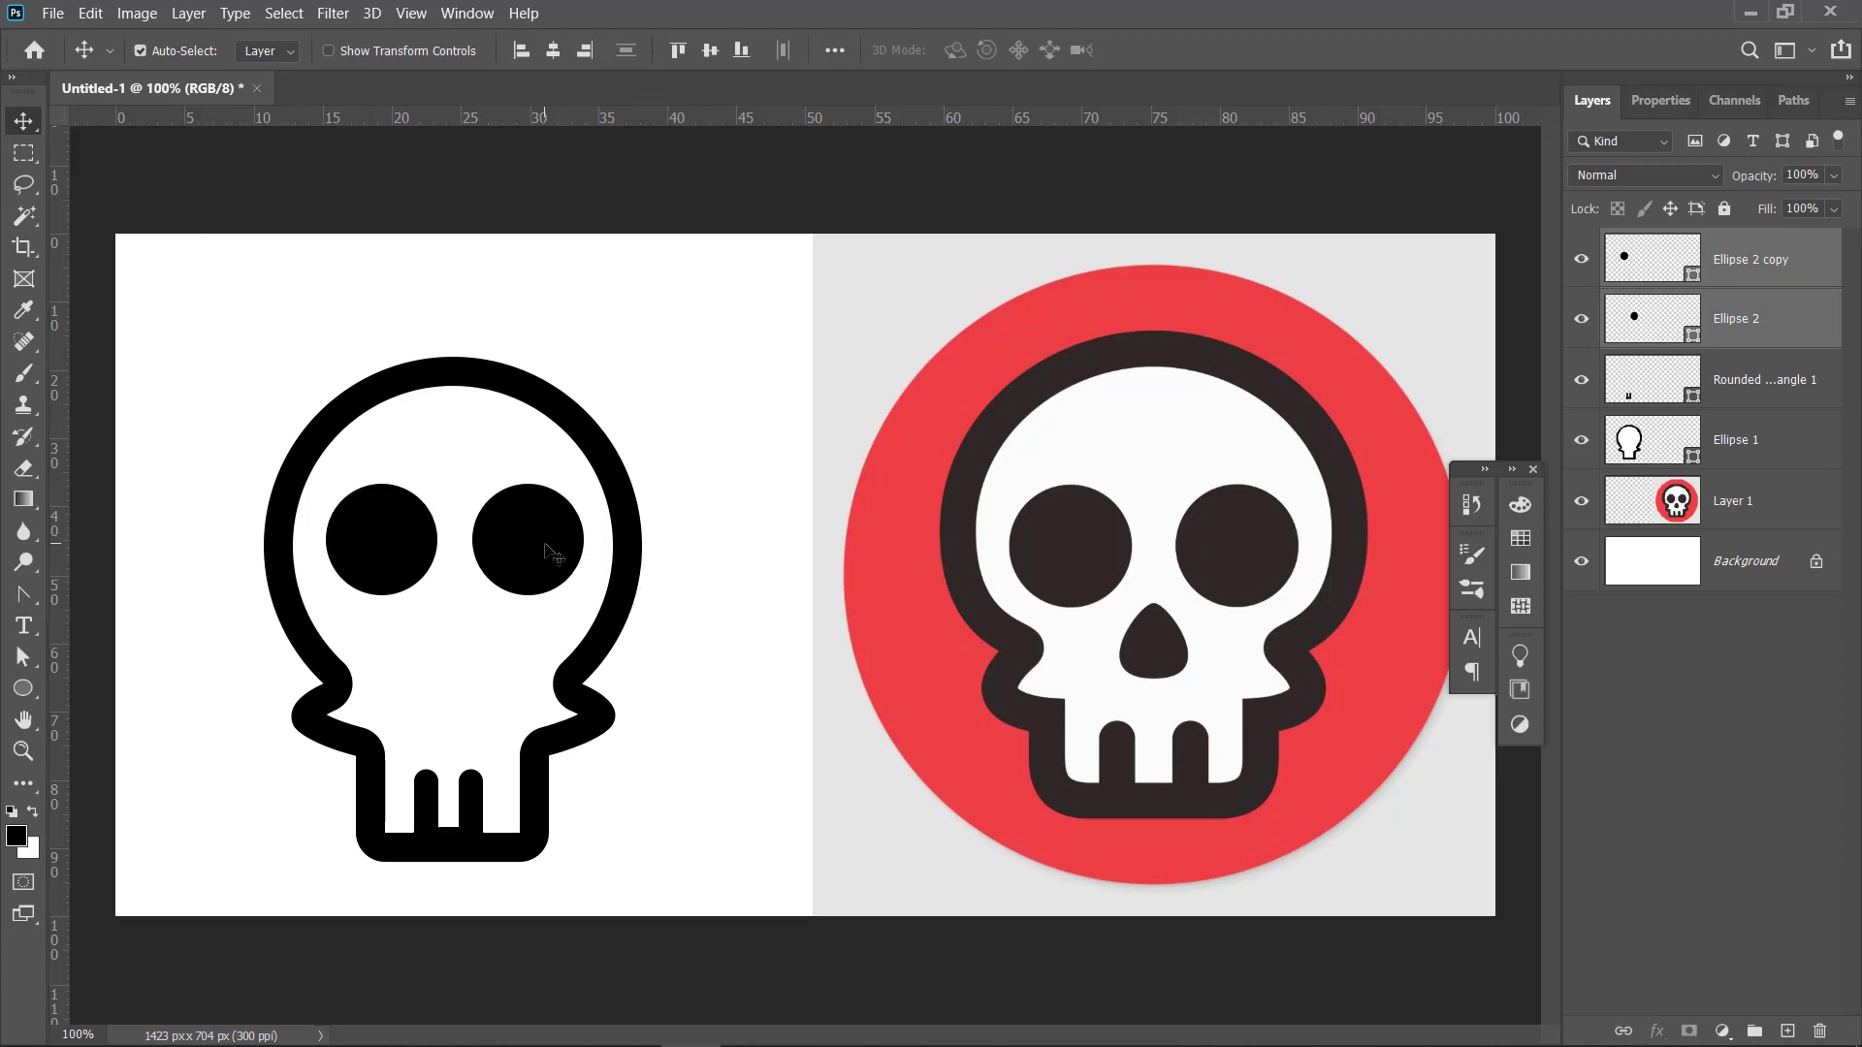
key(Left)
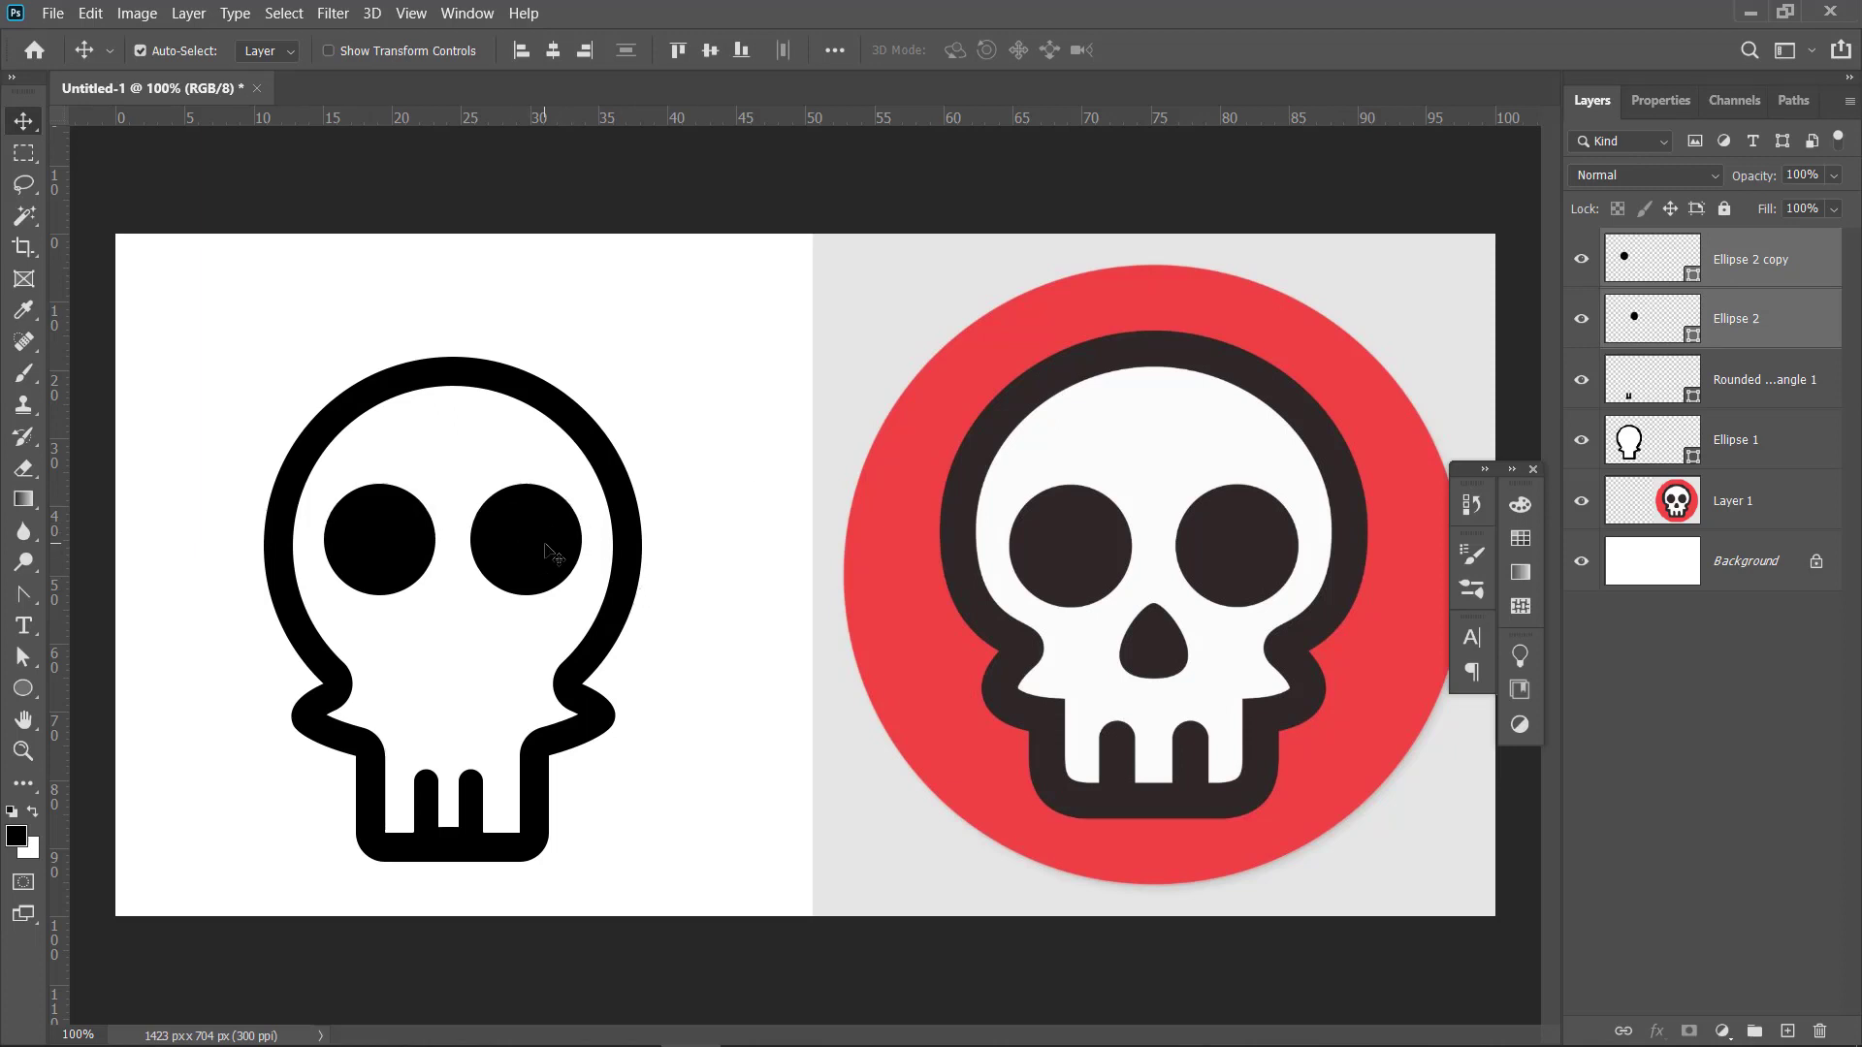
Draw a small black Ellipse 3 circle below the eyes and enlarge it to about 132%
click(23, 689)
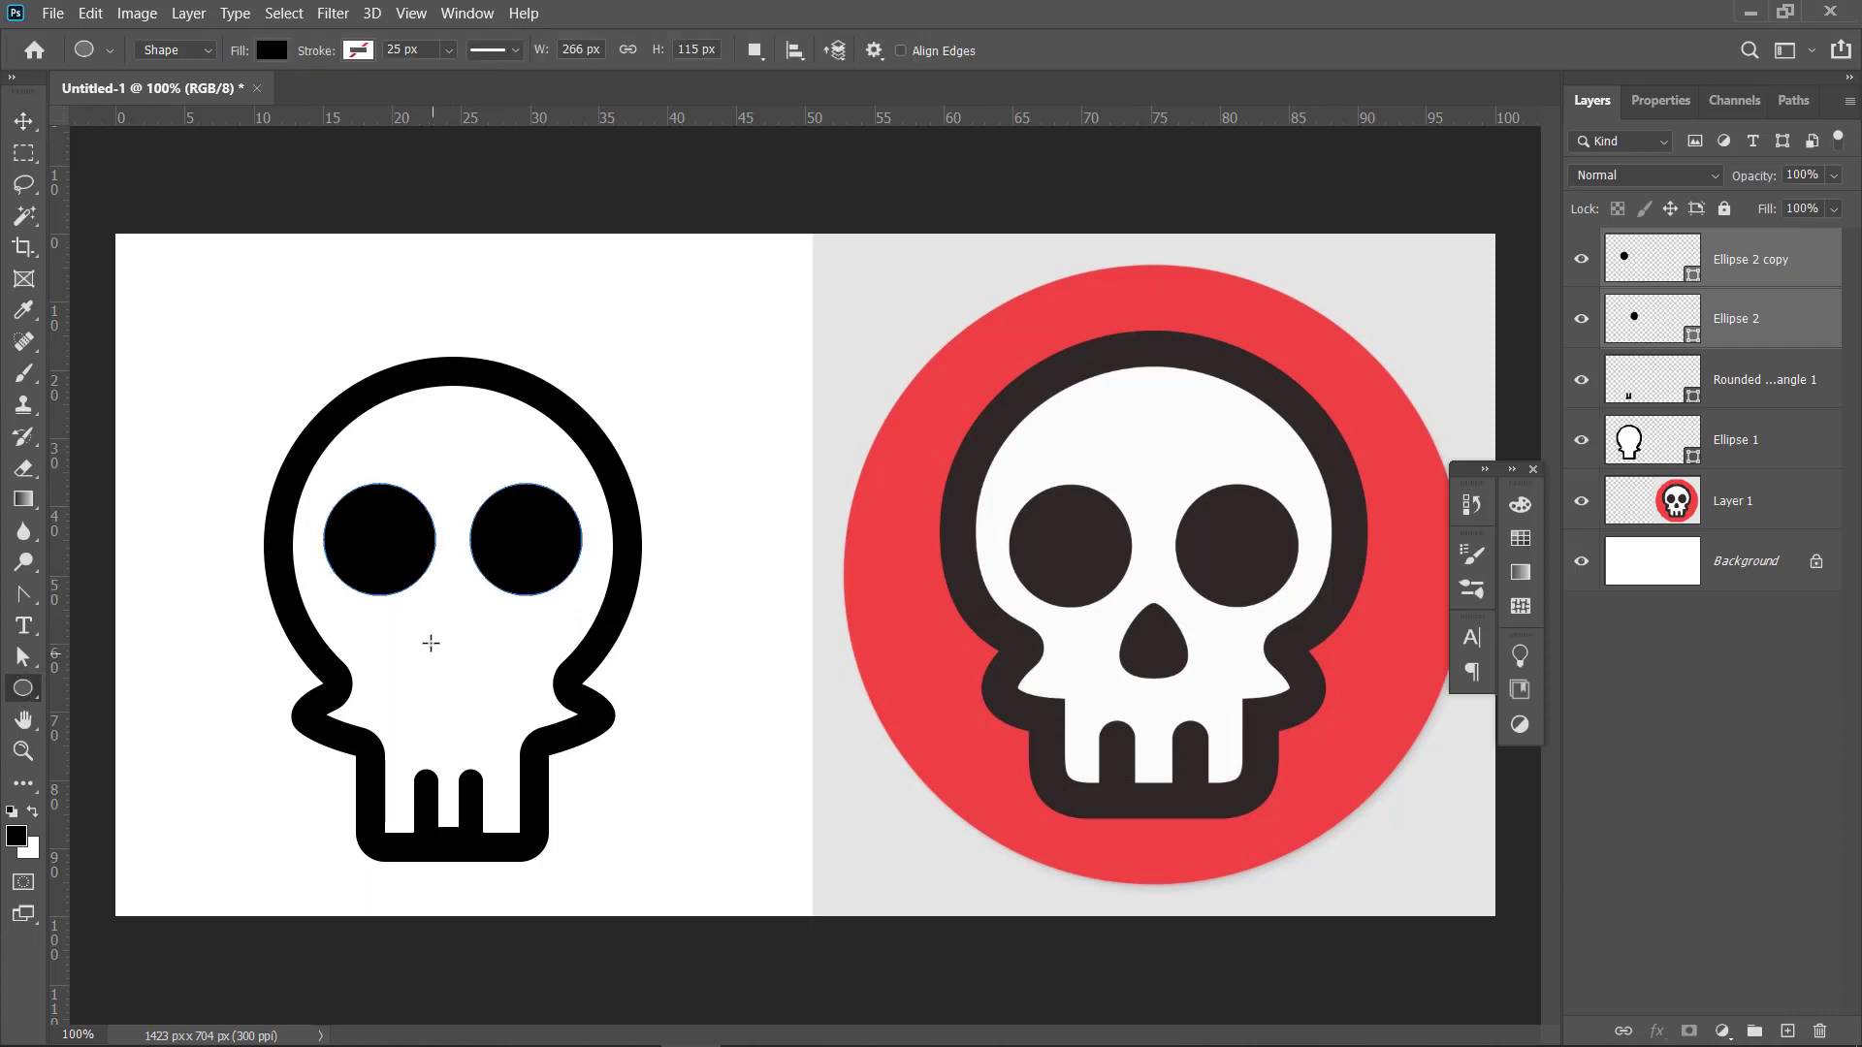
drag(429, 626, 446, 661)
key(v)
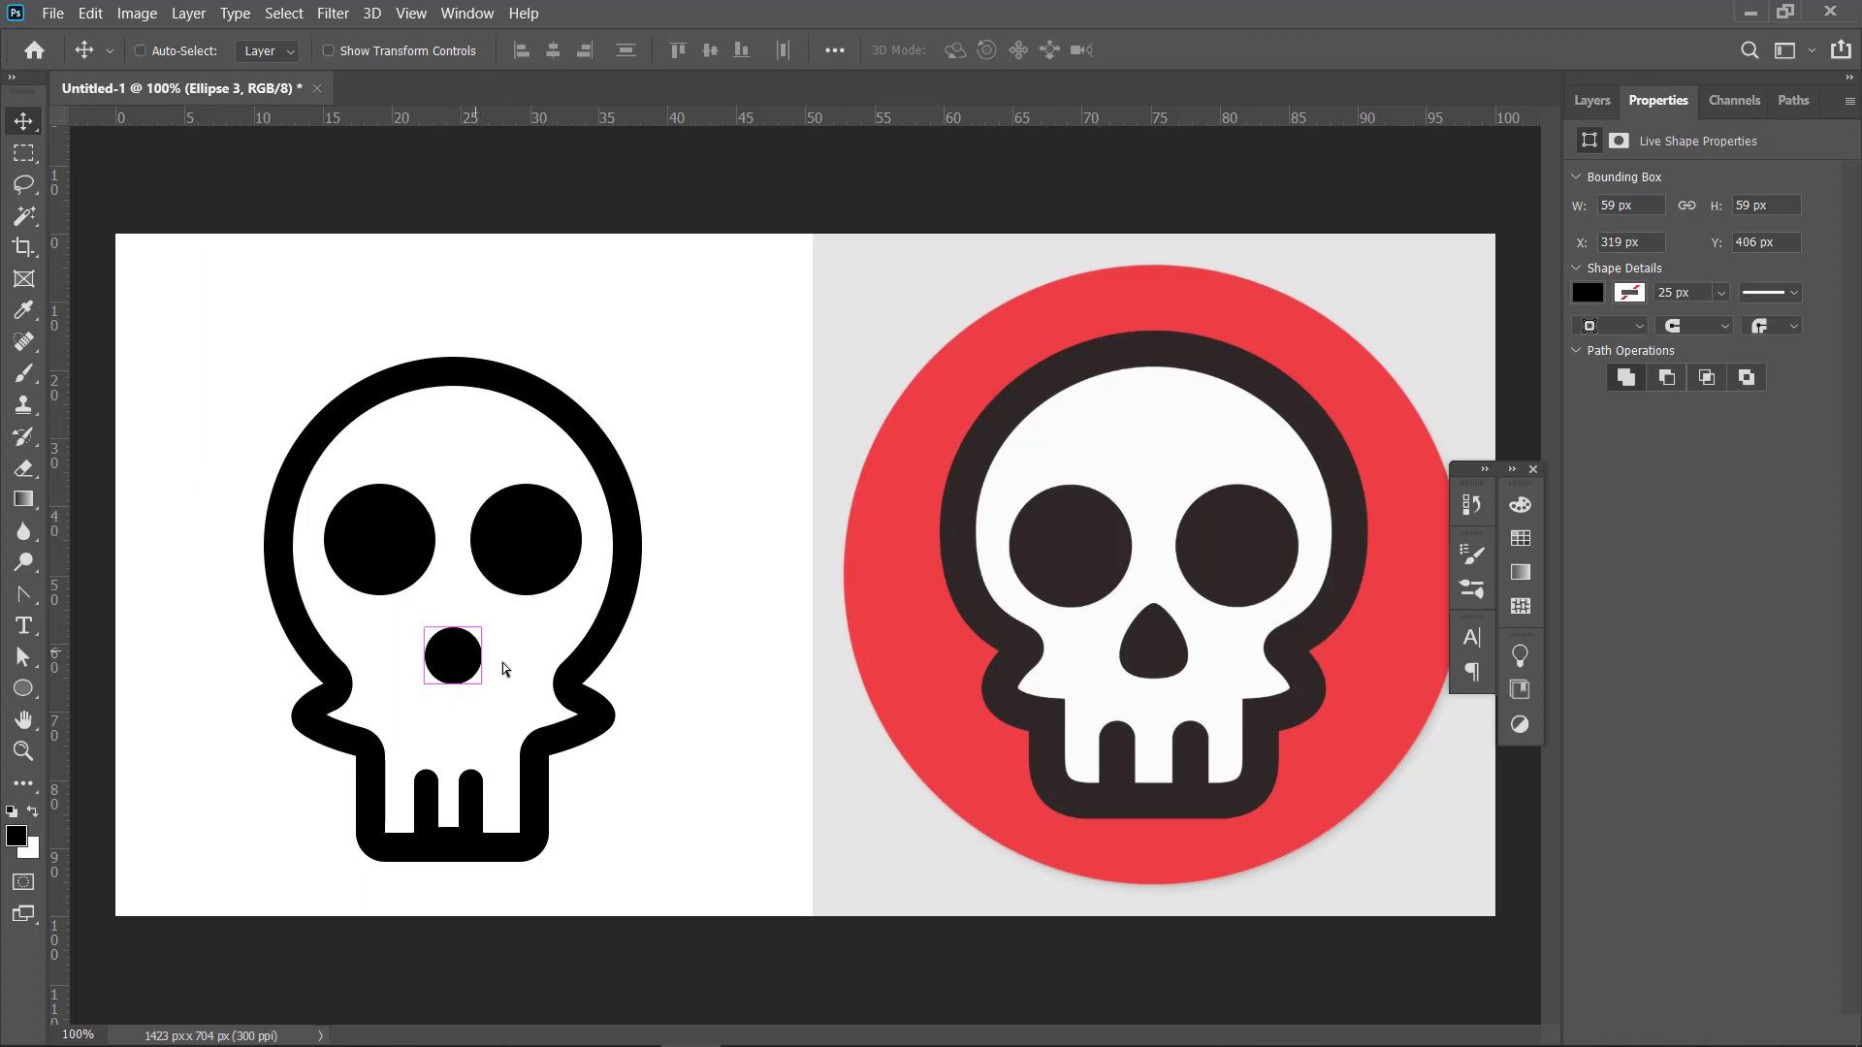
key(ctrl+t)
mouse_move(482, 626)
mouse_down()
mouse_move(493, 613)
mouse_move(480, 626)
mouse_up()
key(Return)
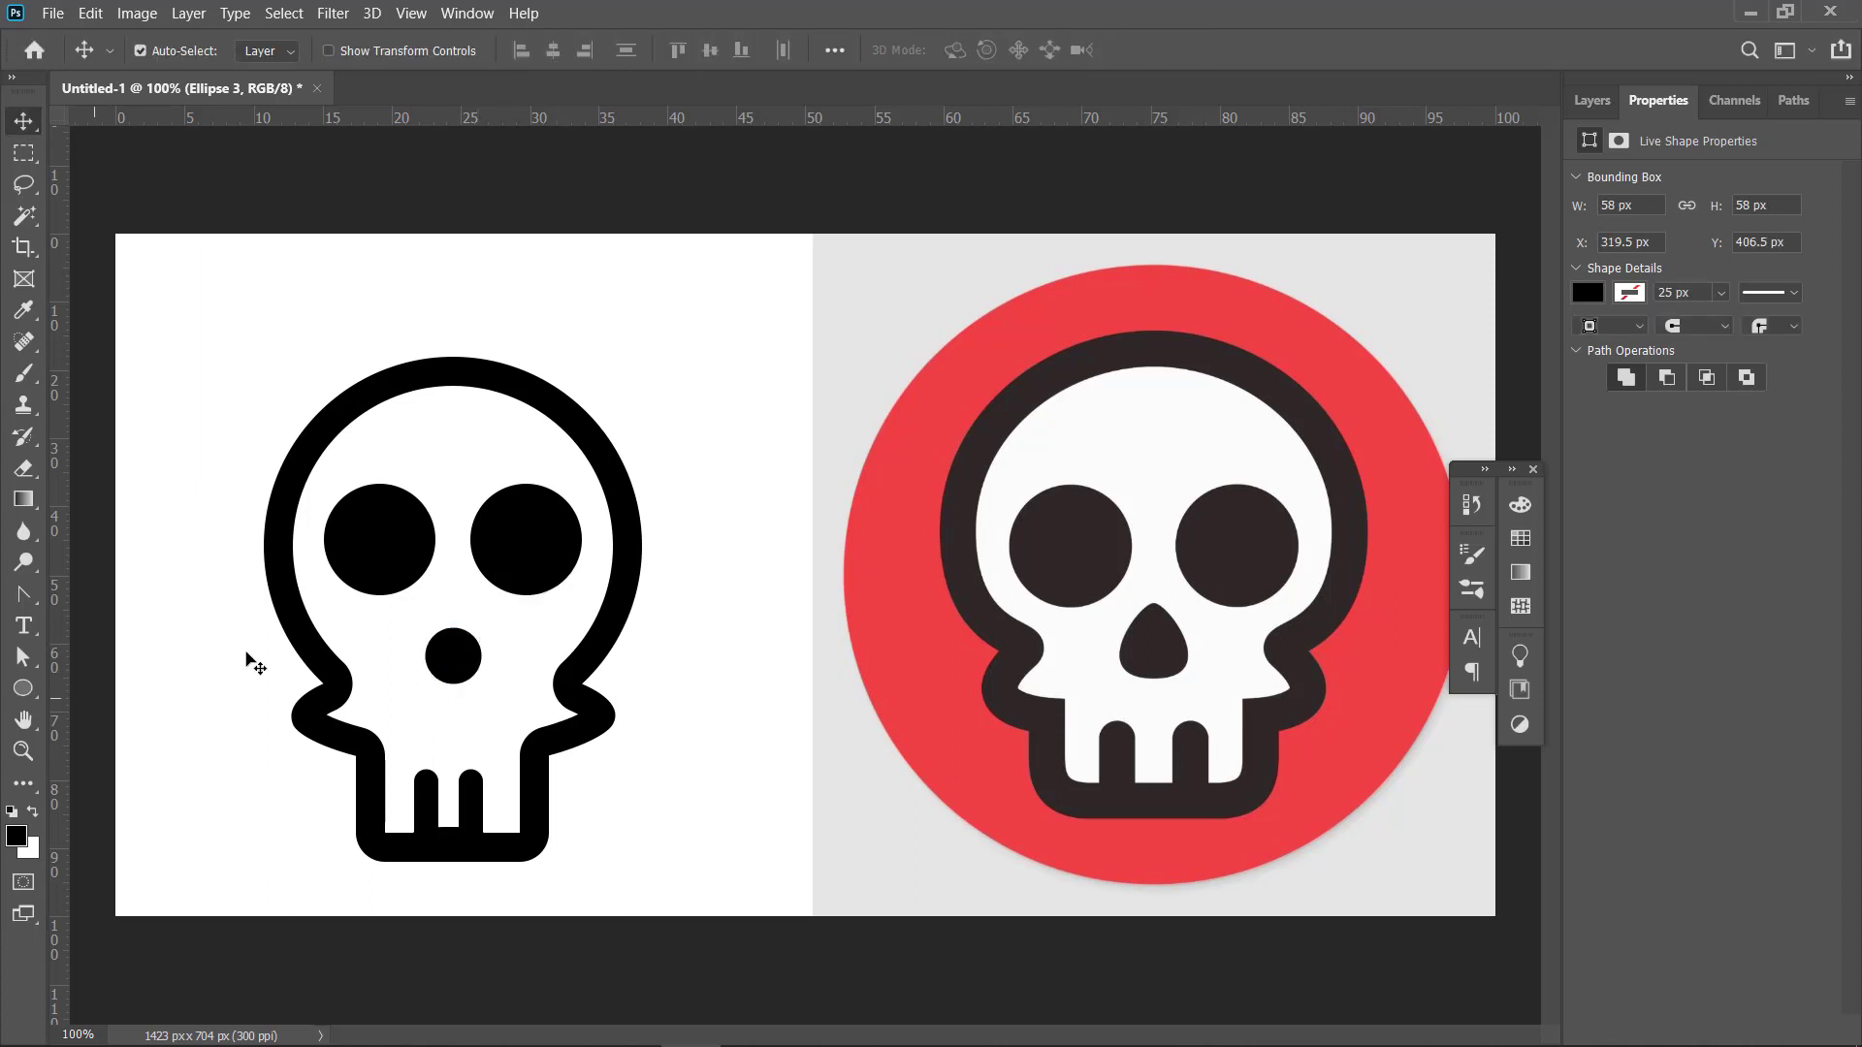
Convert the nose circle to an editable path and raise its top anchor into a point
click(23, 657)
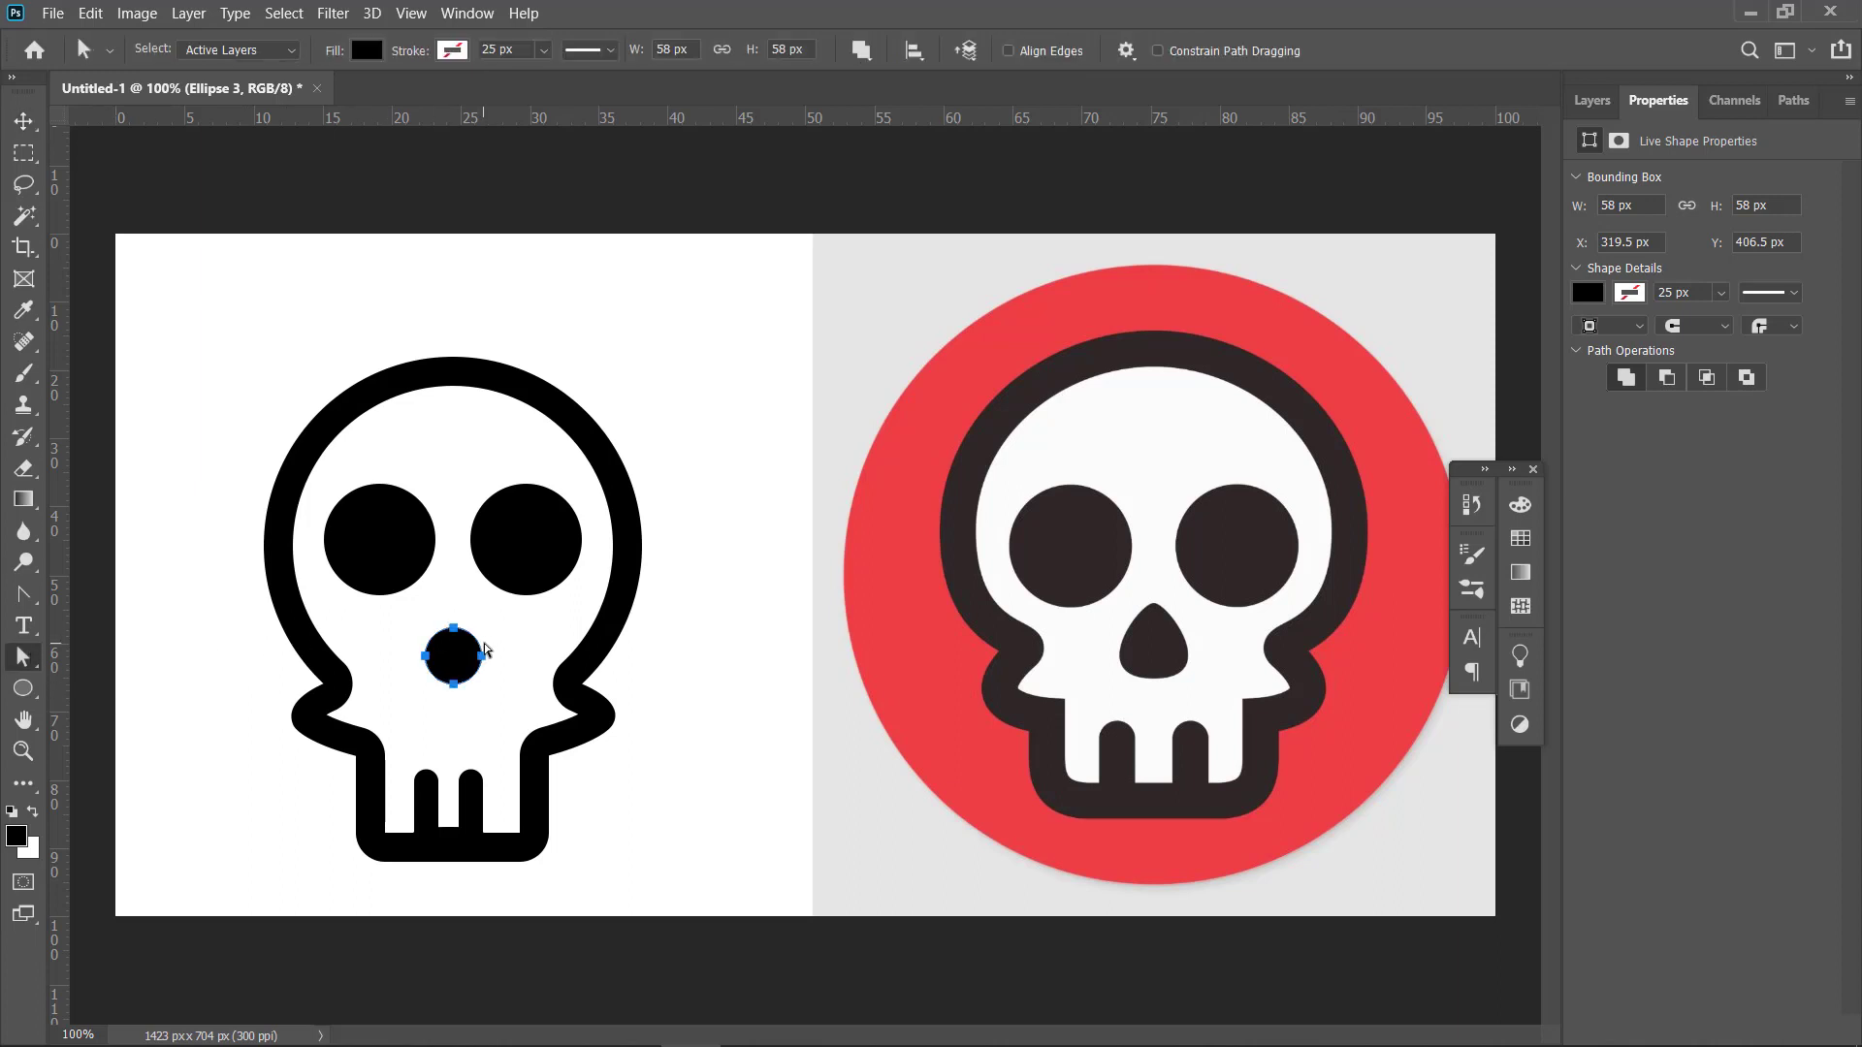
click(454, 629)
key(Up)
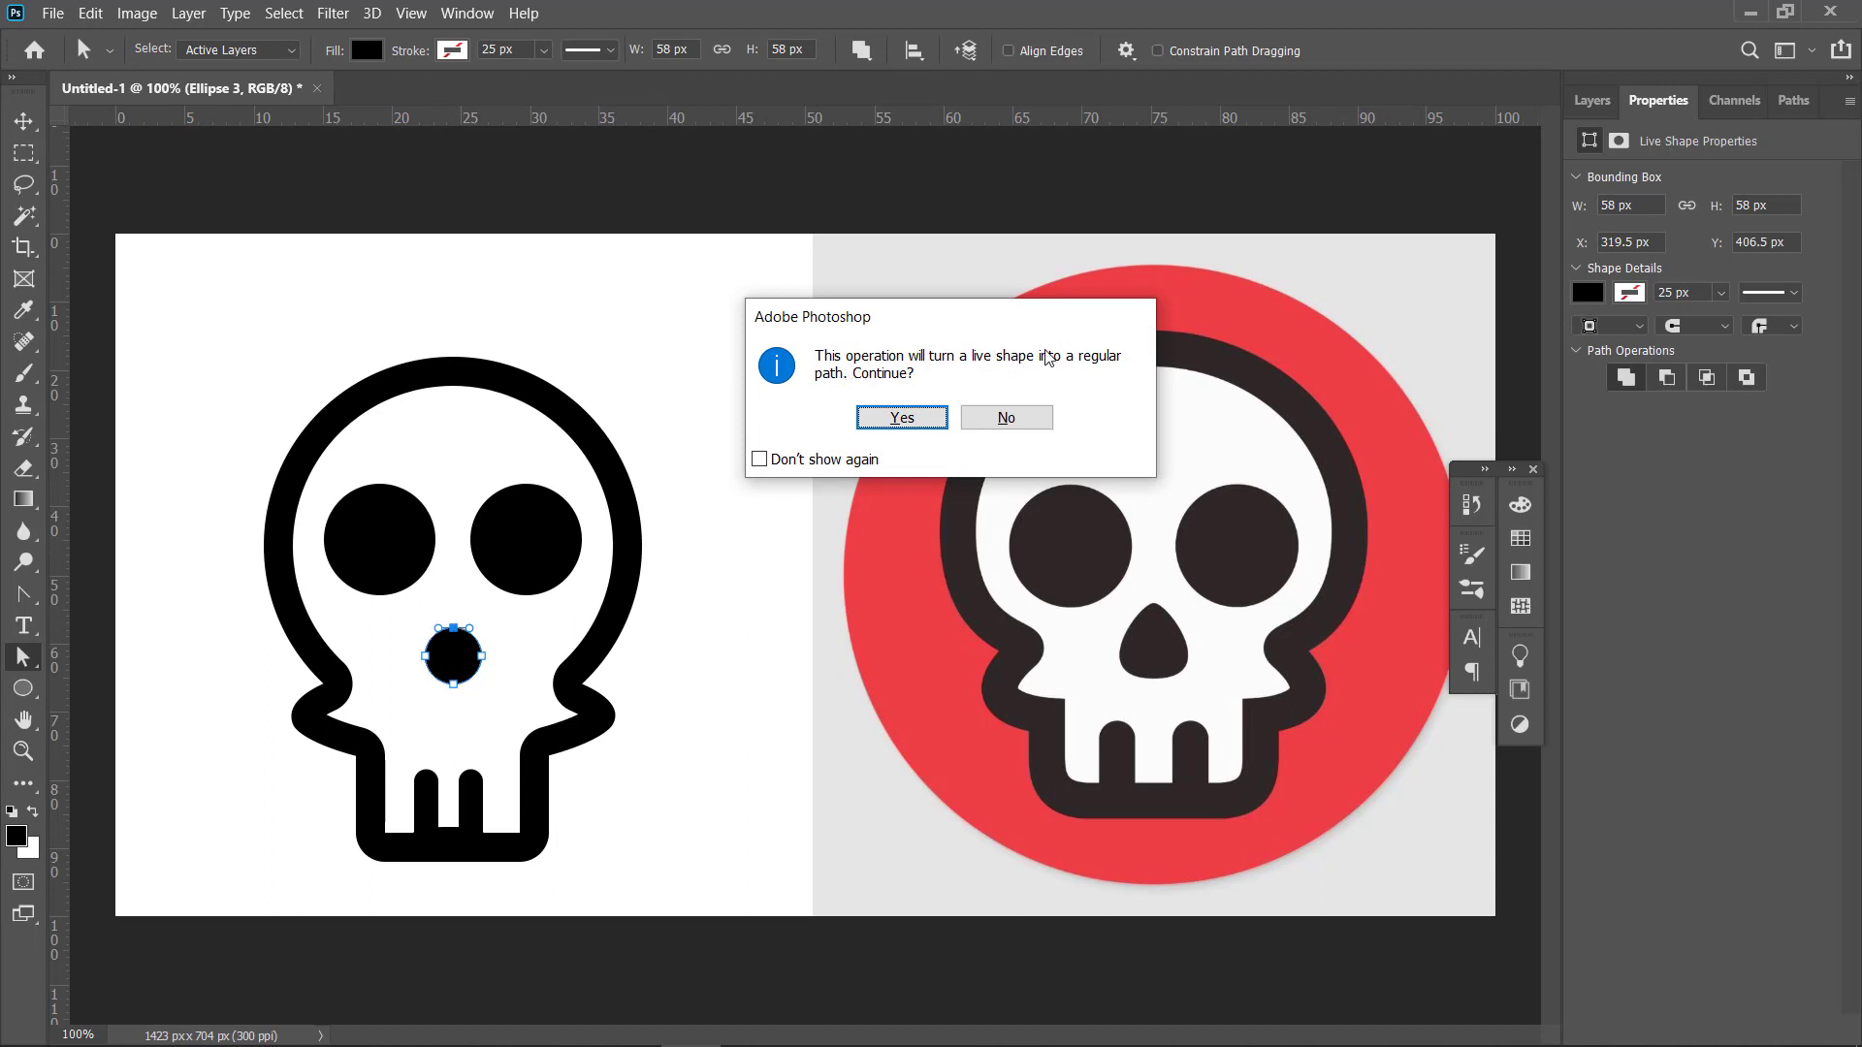
click(894, 417)
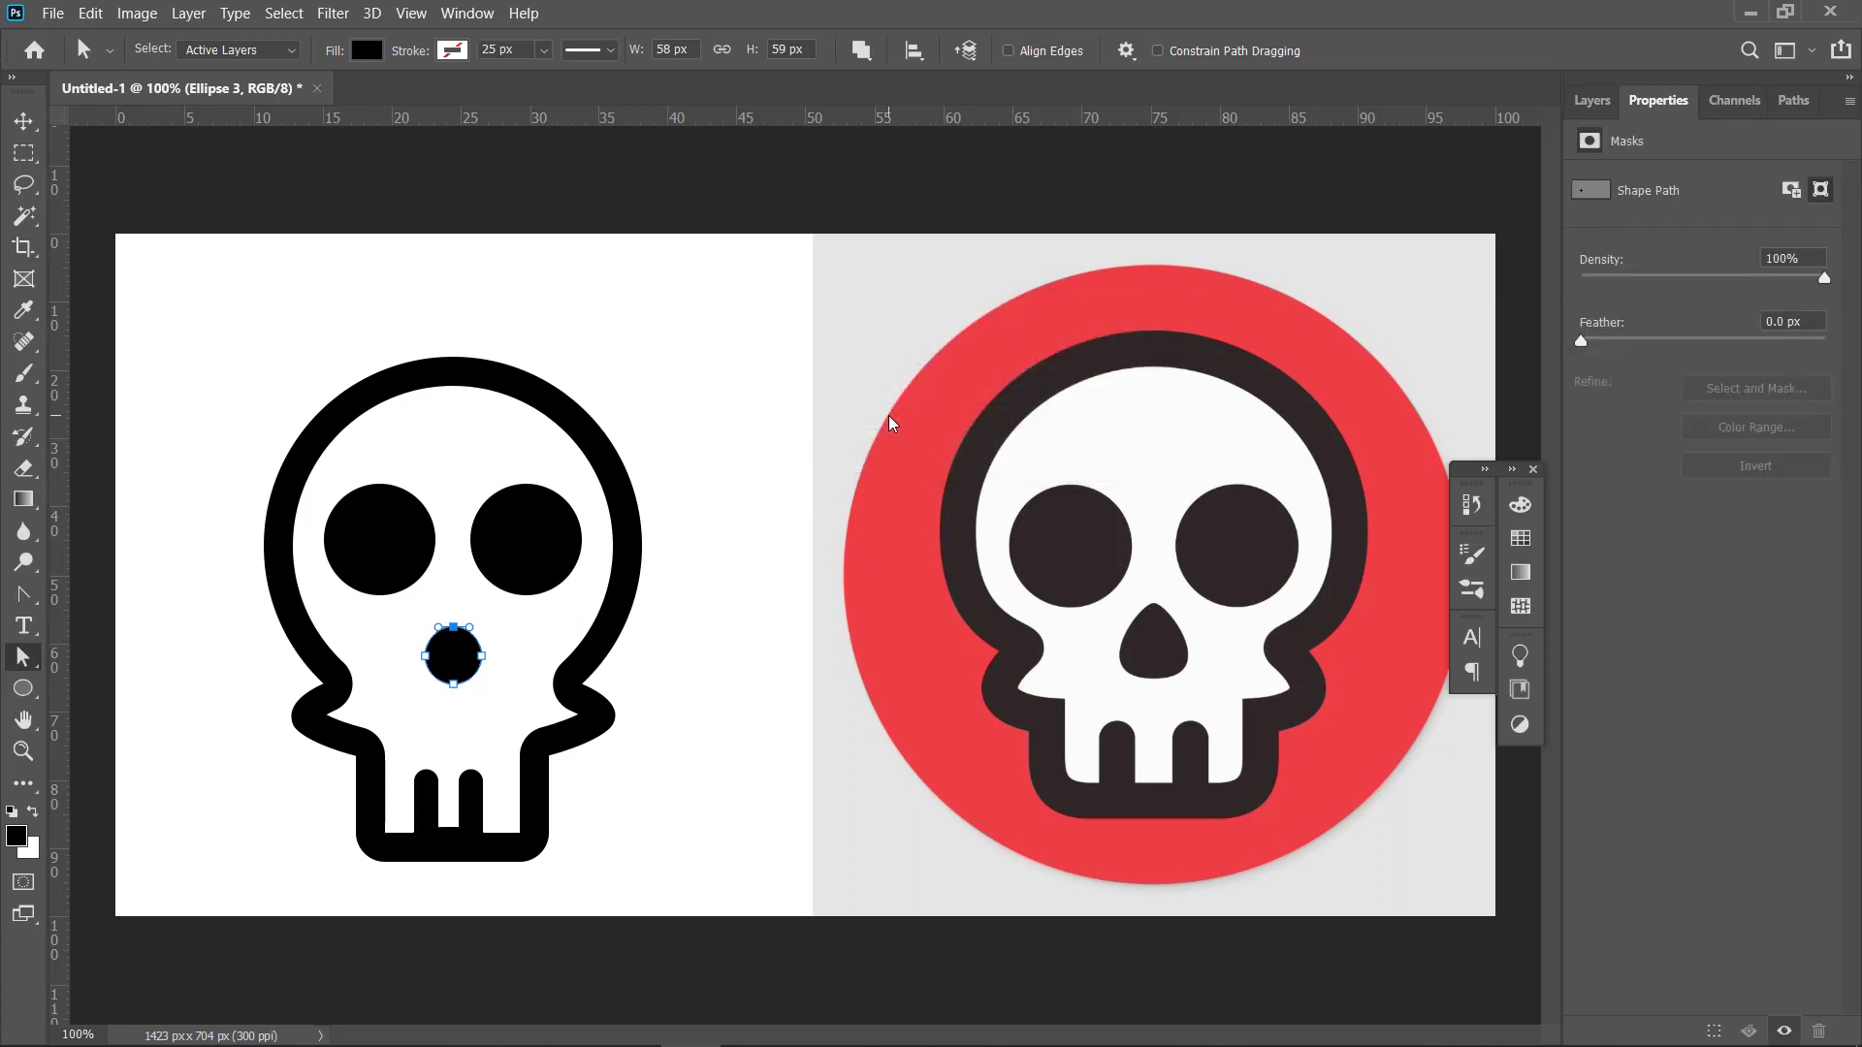
key(Up)
key(Up)
key(Up)
key(Up)
key(Up)
key(Up)
key(Up)
key(Up)
key(Up)
key(Up)
key(Up)
key(Up)
key(Up)
key(Up)
key(Up)
key(Up)
key(Up)
key(Up)
Push the nose's right and left anchors outward to widen the teardrop to 73 × 77 px
click(482, 657)
key(Right)
key(Right)
key(Right)
key(Right)
key(Right)
key(Right)
key(Right)
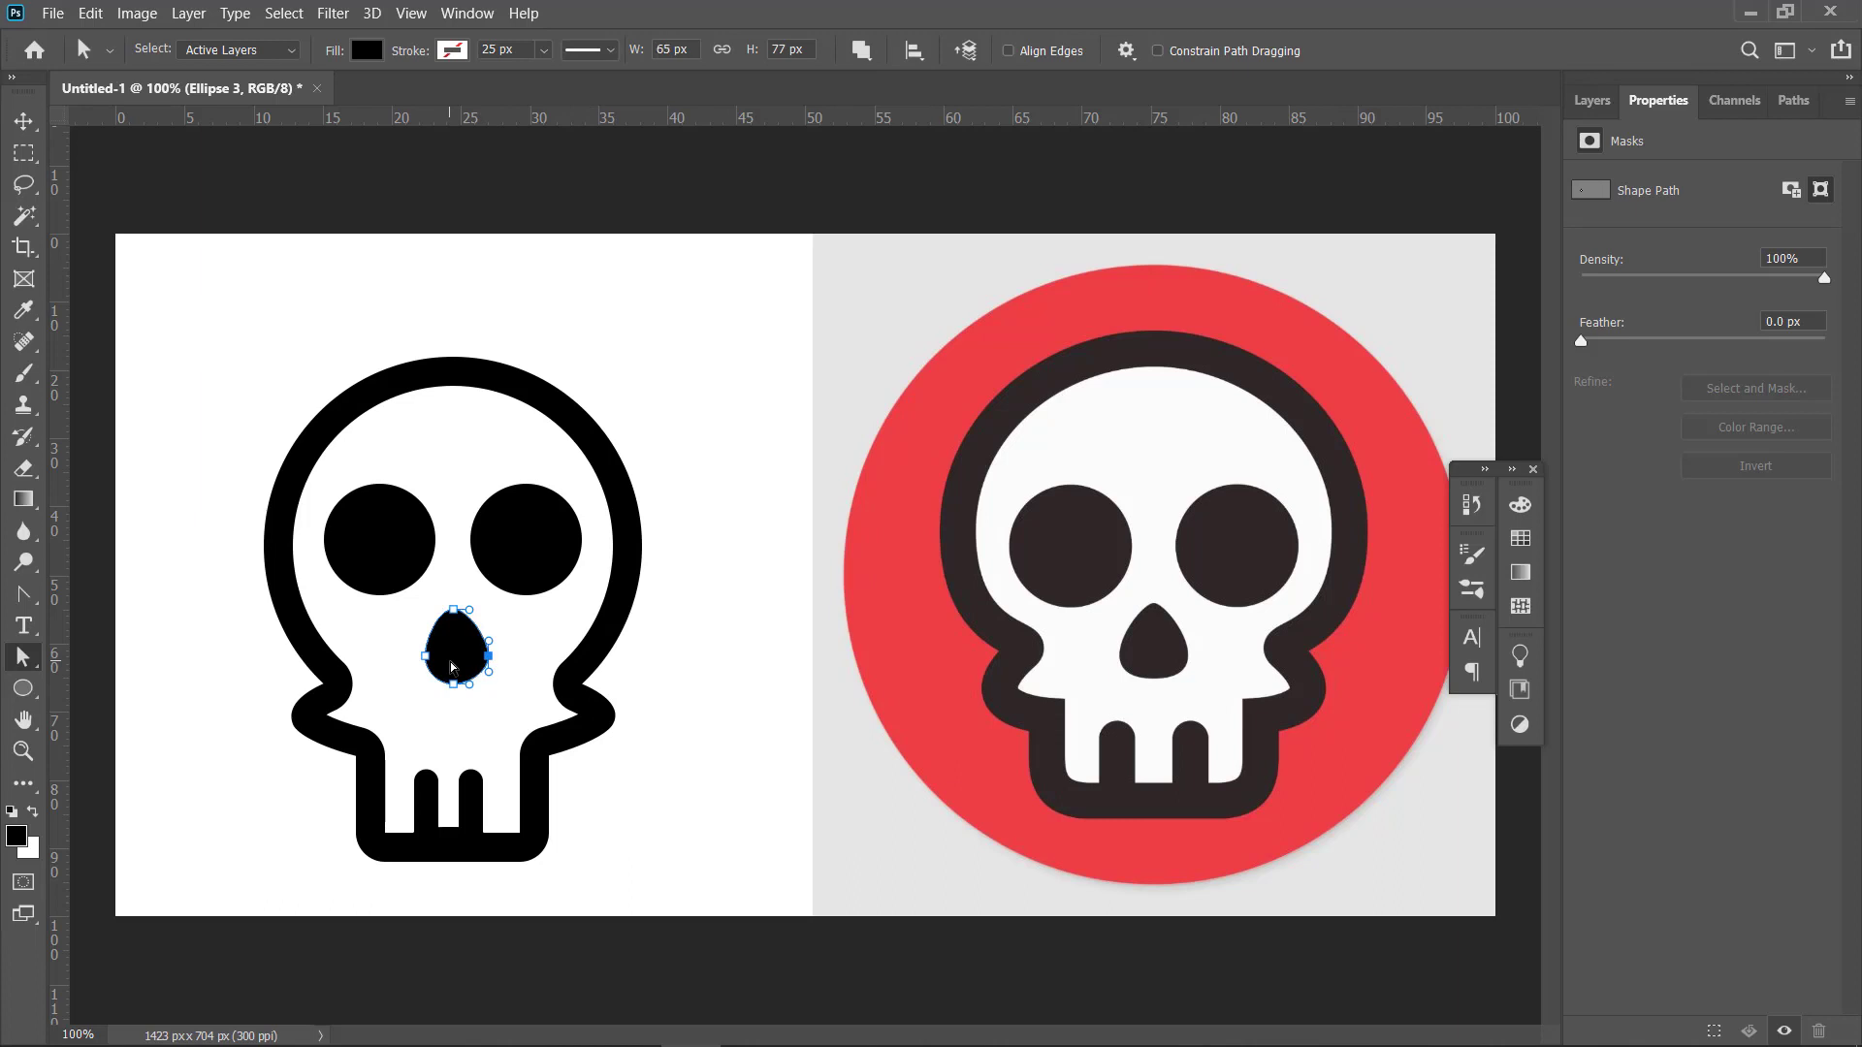
click(427, 660)
key(Left)
key(Left)
key(Left)
key(Left)
key(Left)
key(Left)
key(Left)
key(Left)
key(Left)
click(212, 725)
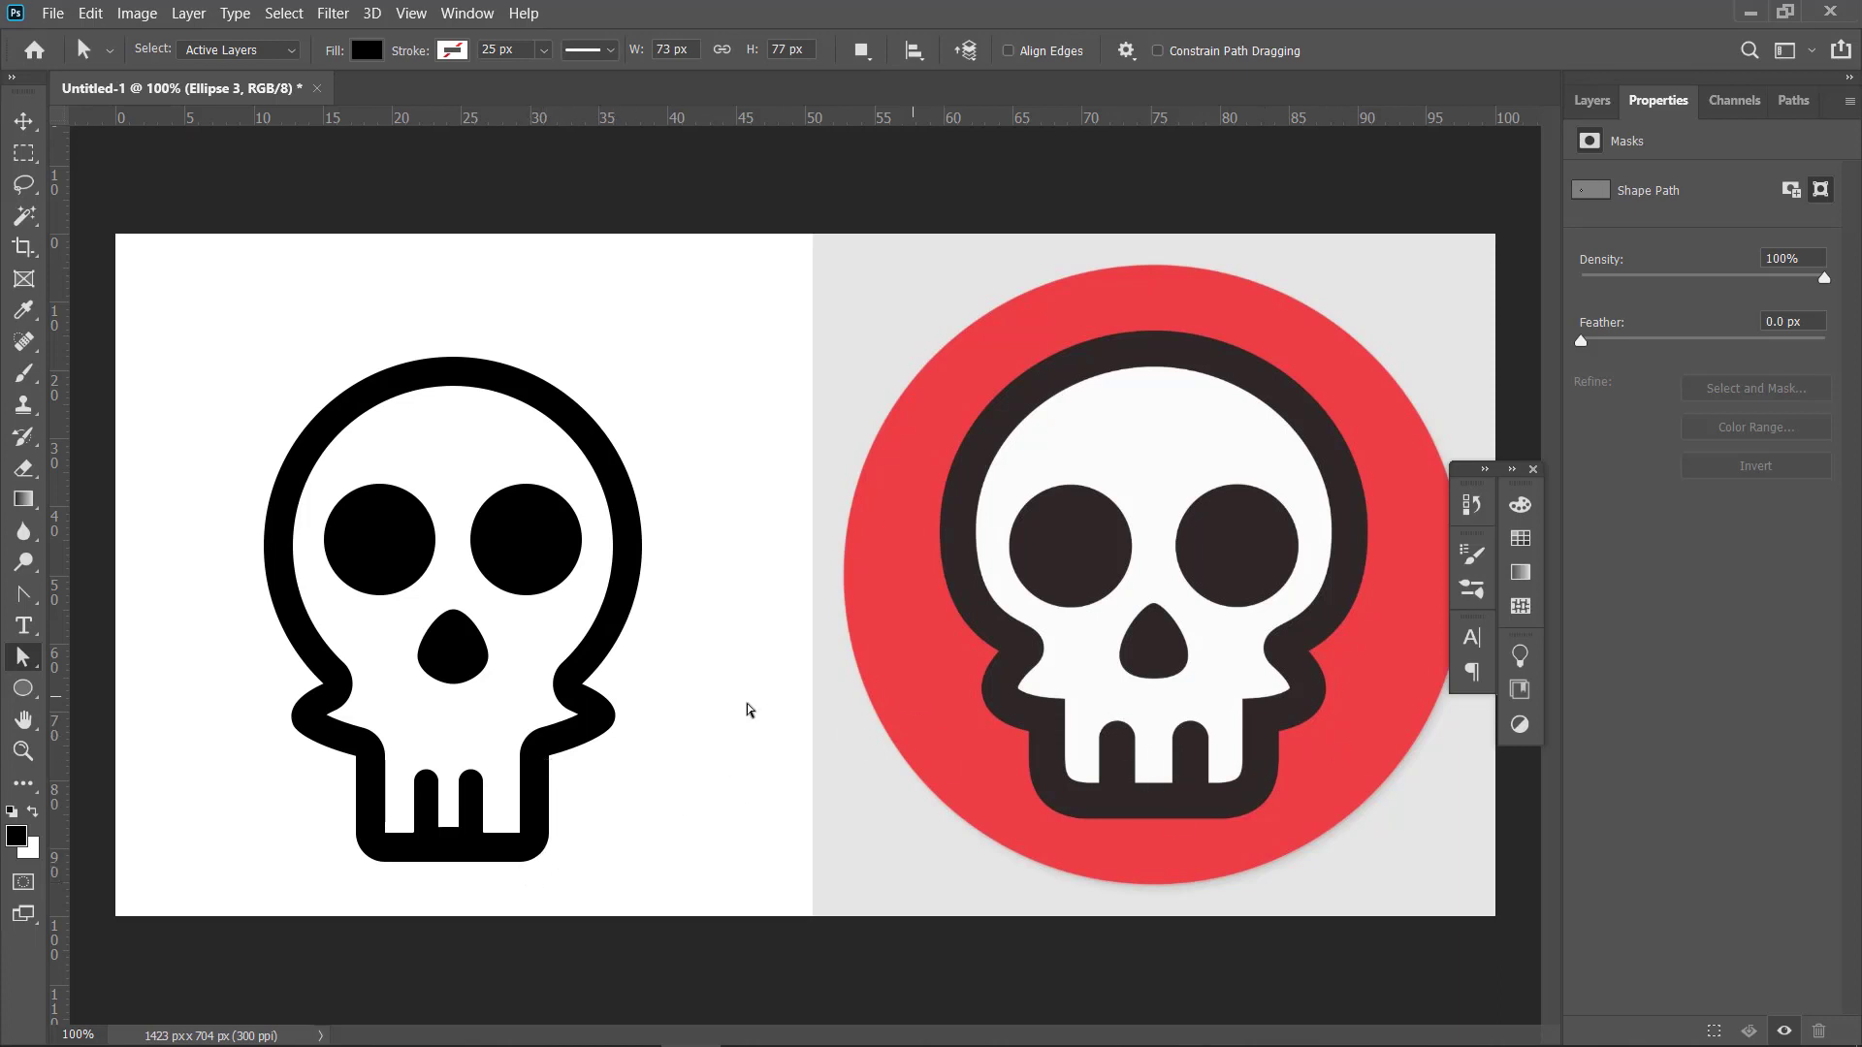
key(ctrl+minus)
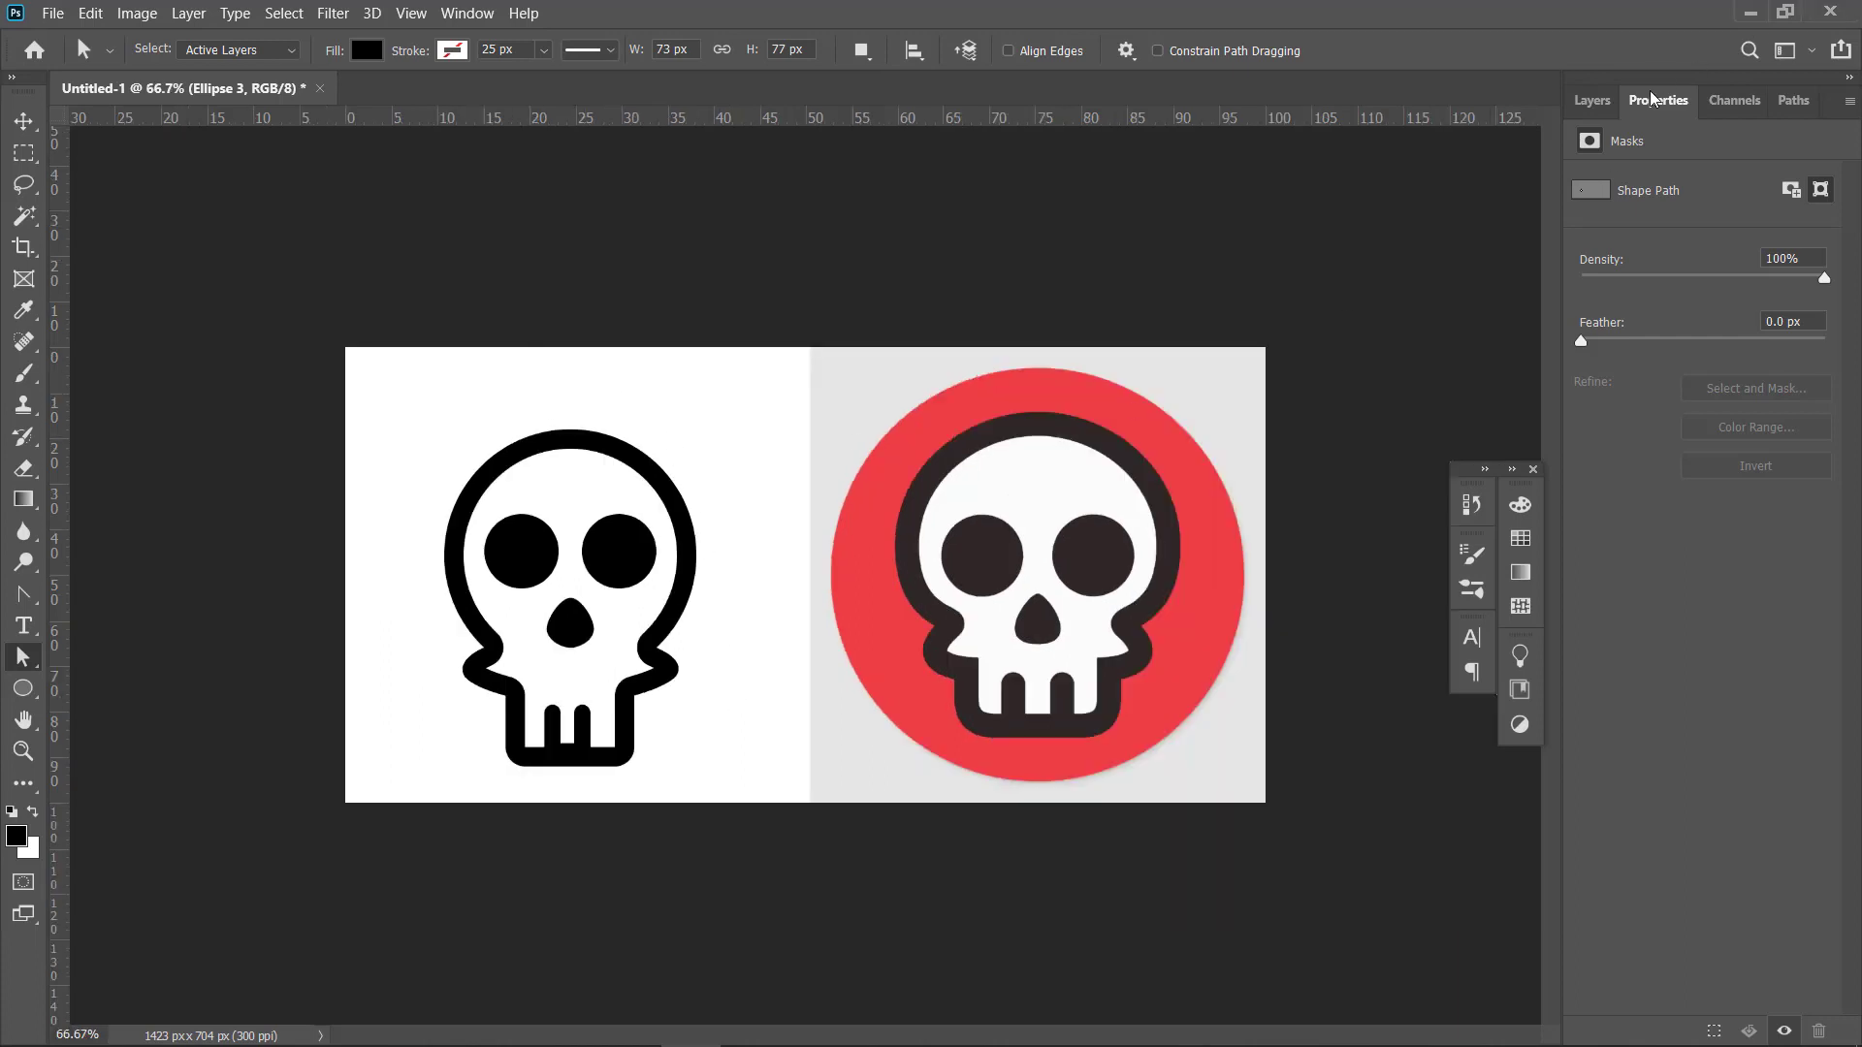
Group the five skull shape layers and name the group MySKull
click(1592, 100)
shift+click(1755, 505)
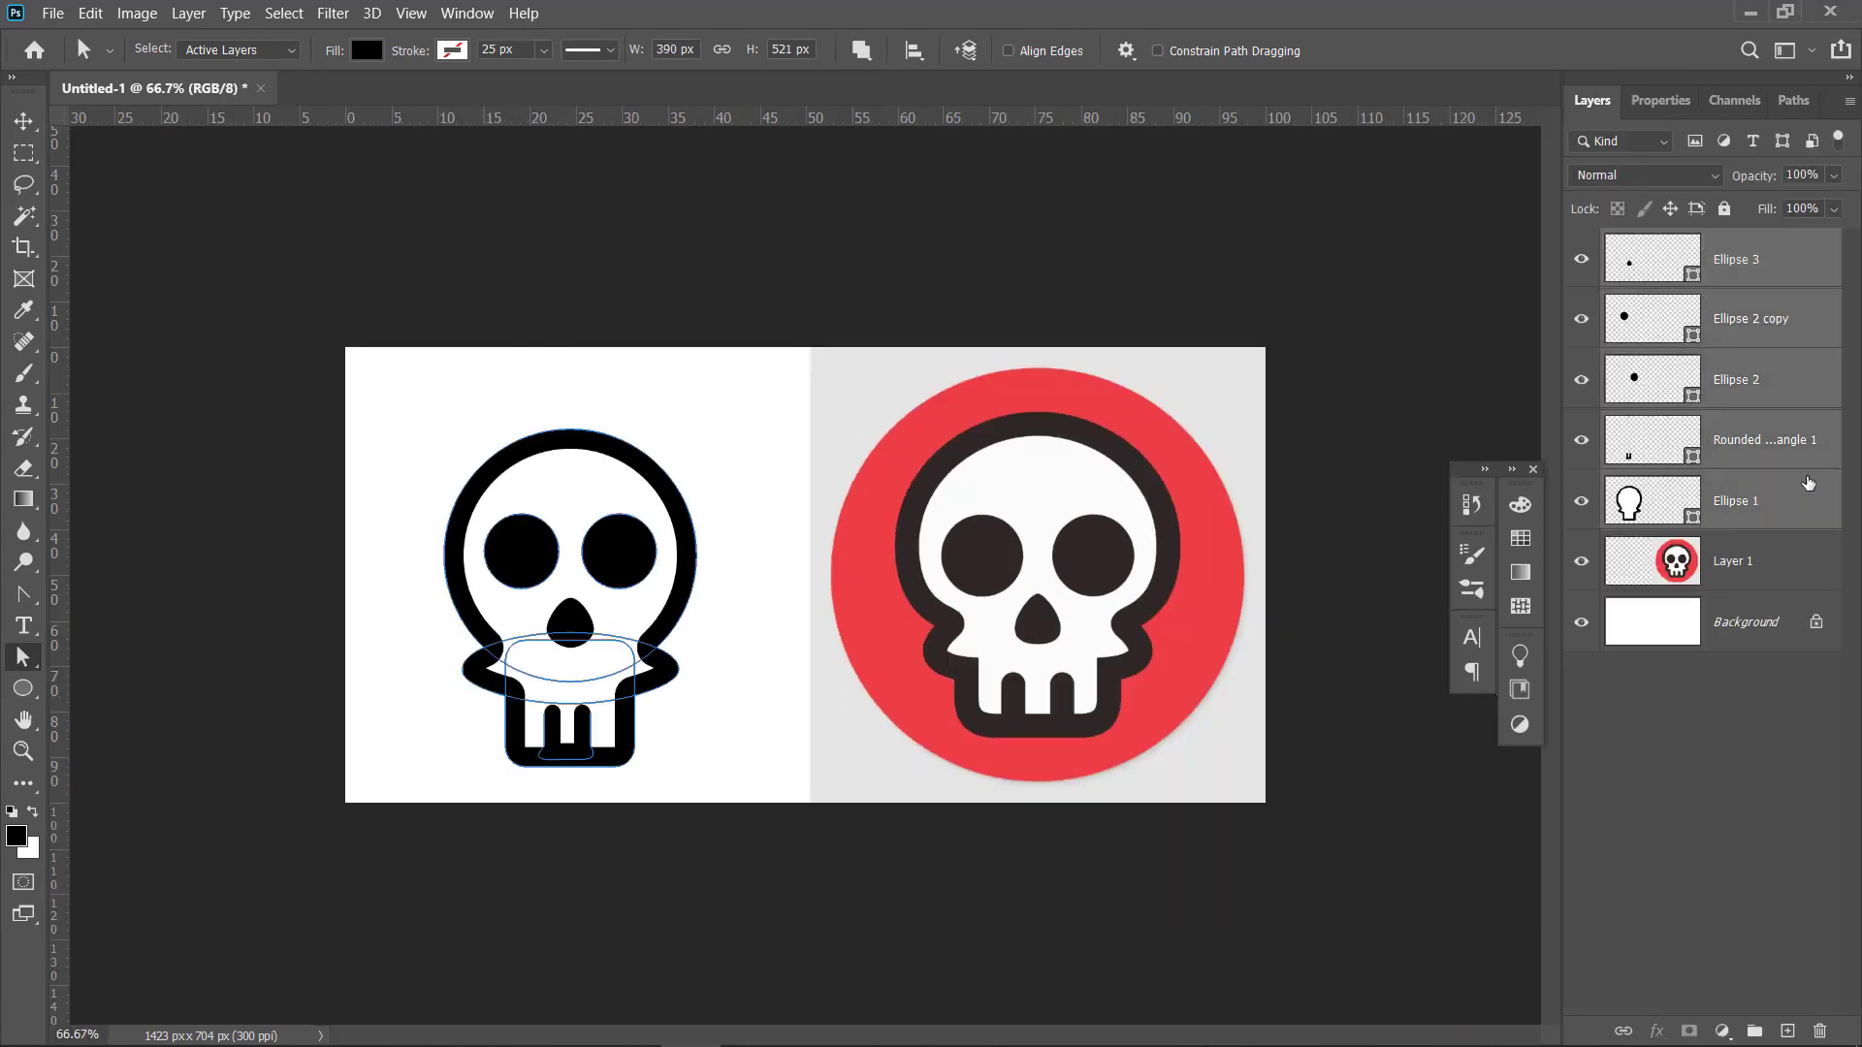
drag(1740, 519, 1753, 1031)
double_click(1672, 242)
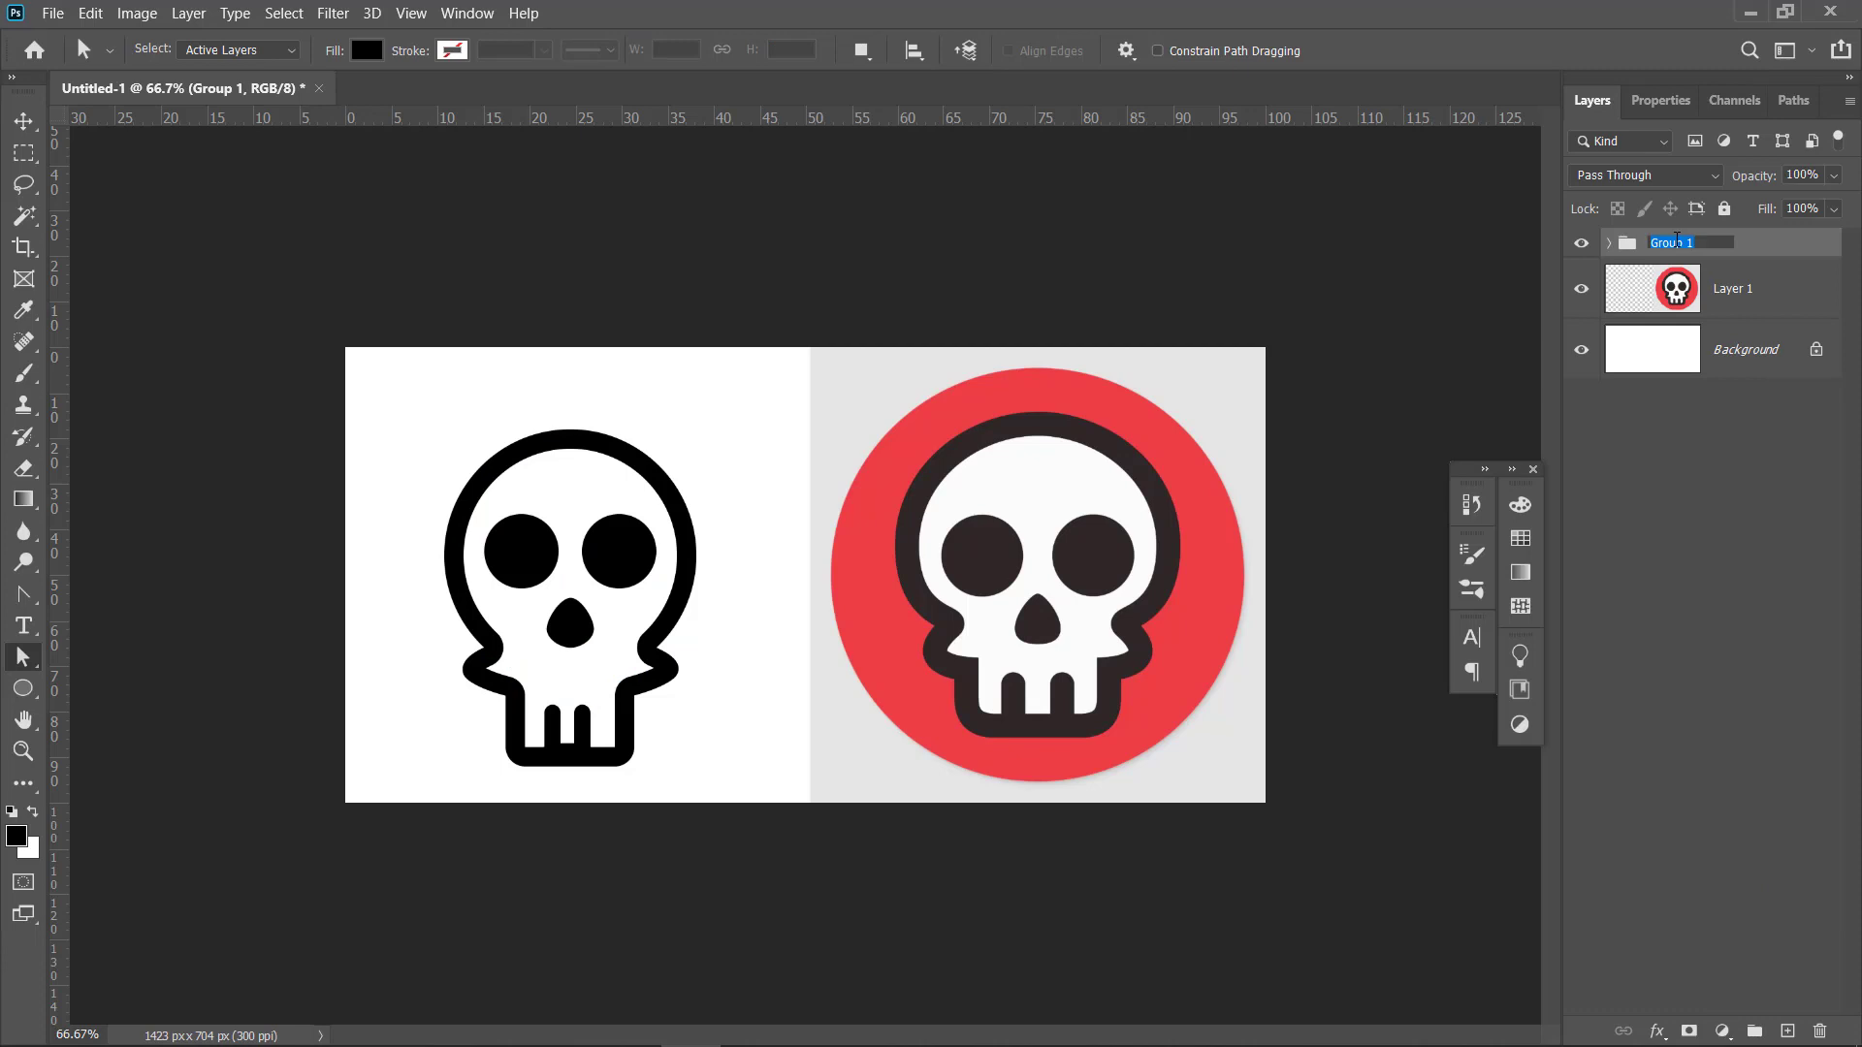
text(MySKul)
key(Return)
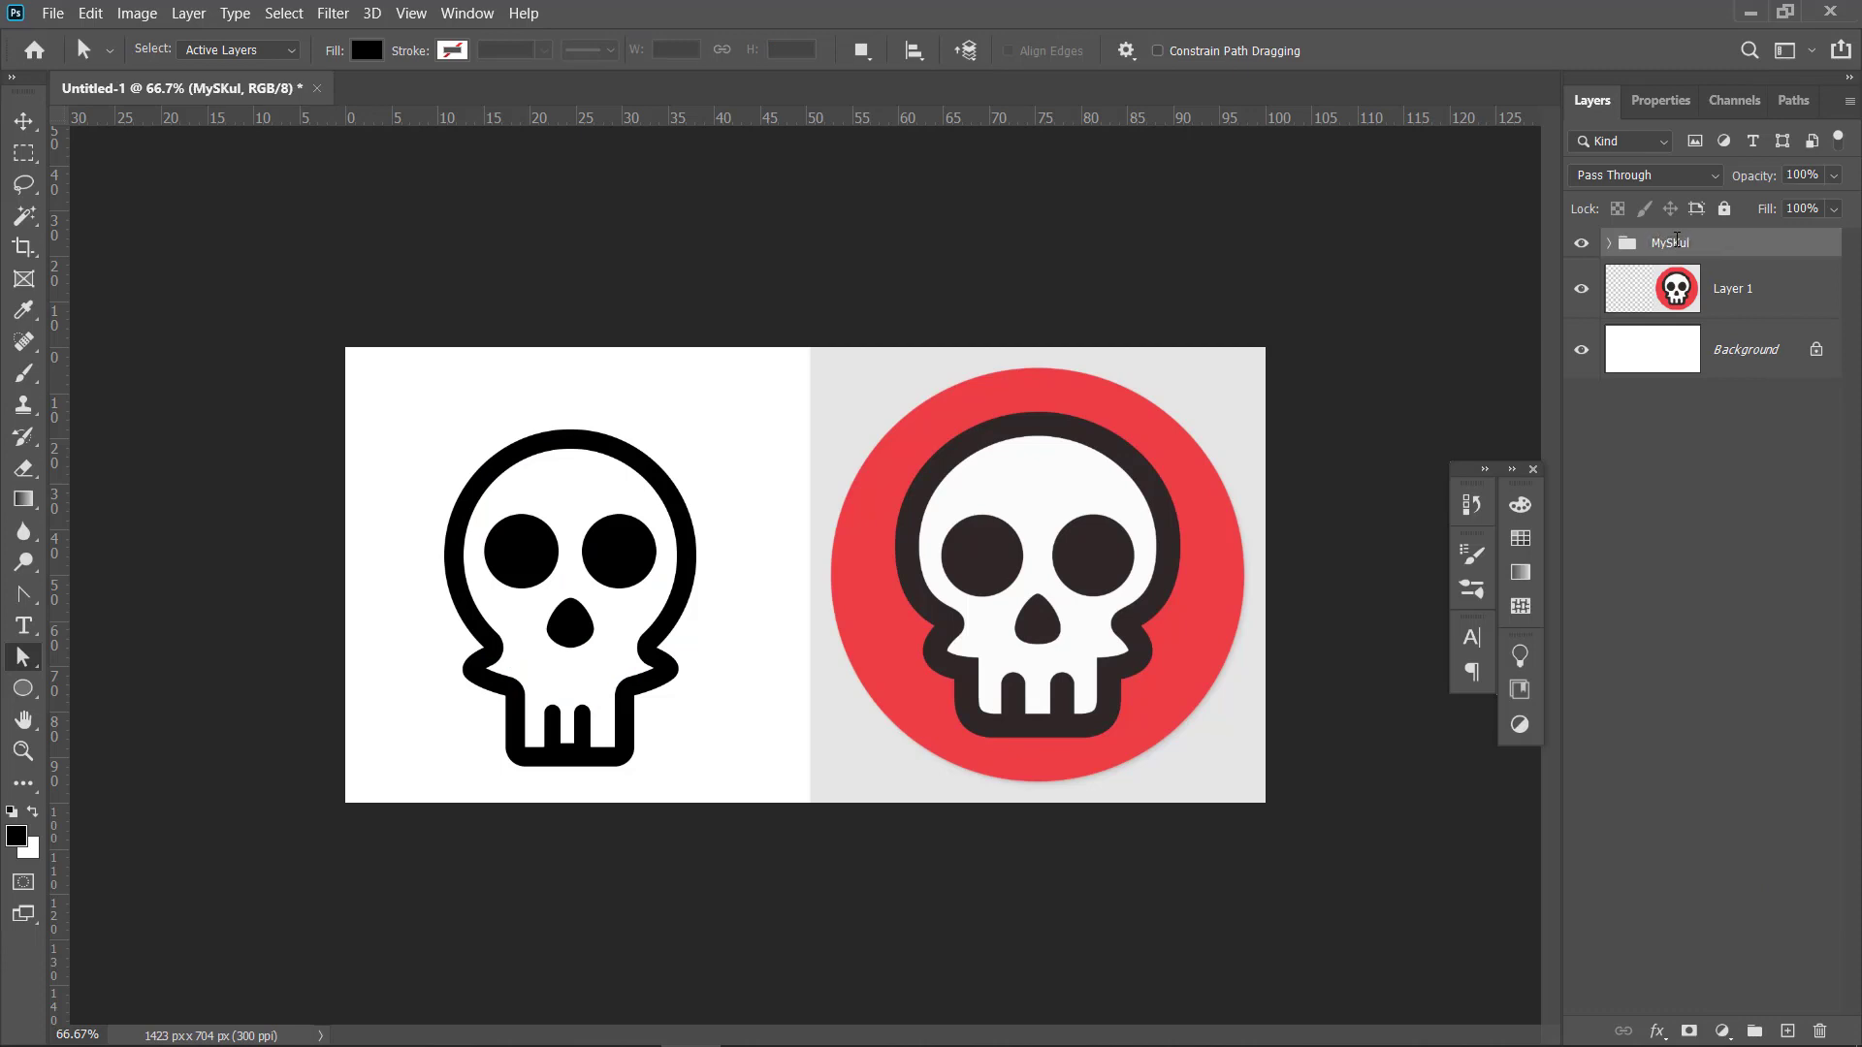
double_click(1677, 242)
text(l)
key(Return)
Scale the MySKull group down to 88.21% and lift it slightly
key(ctrl+t)
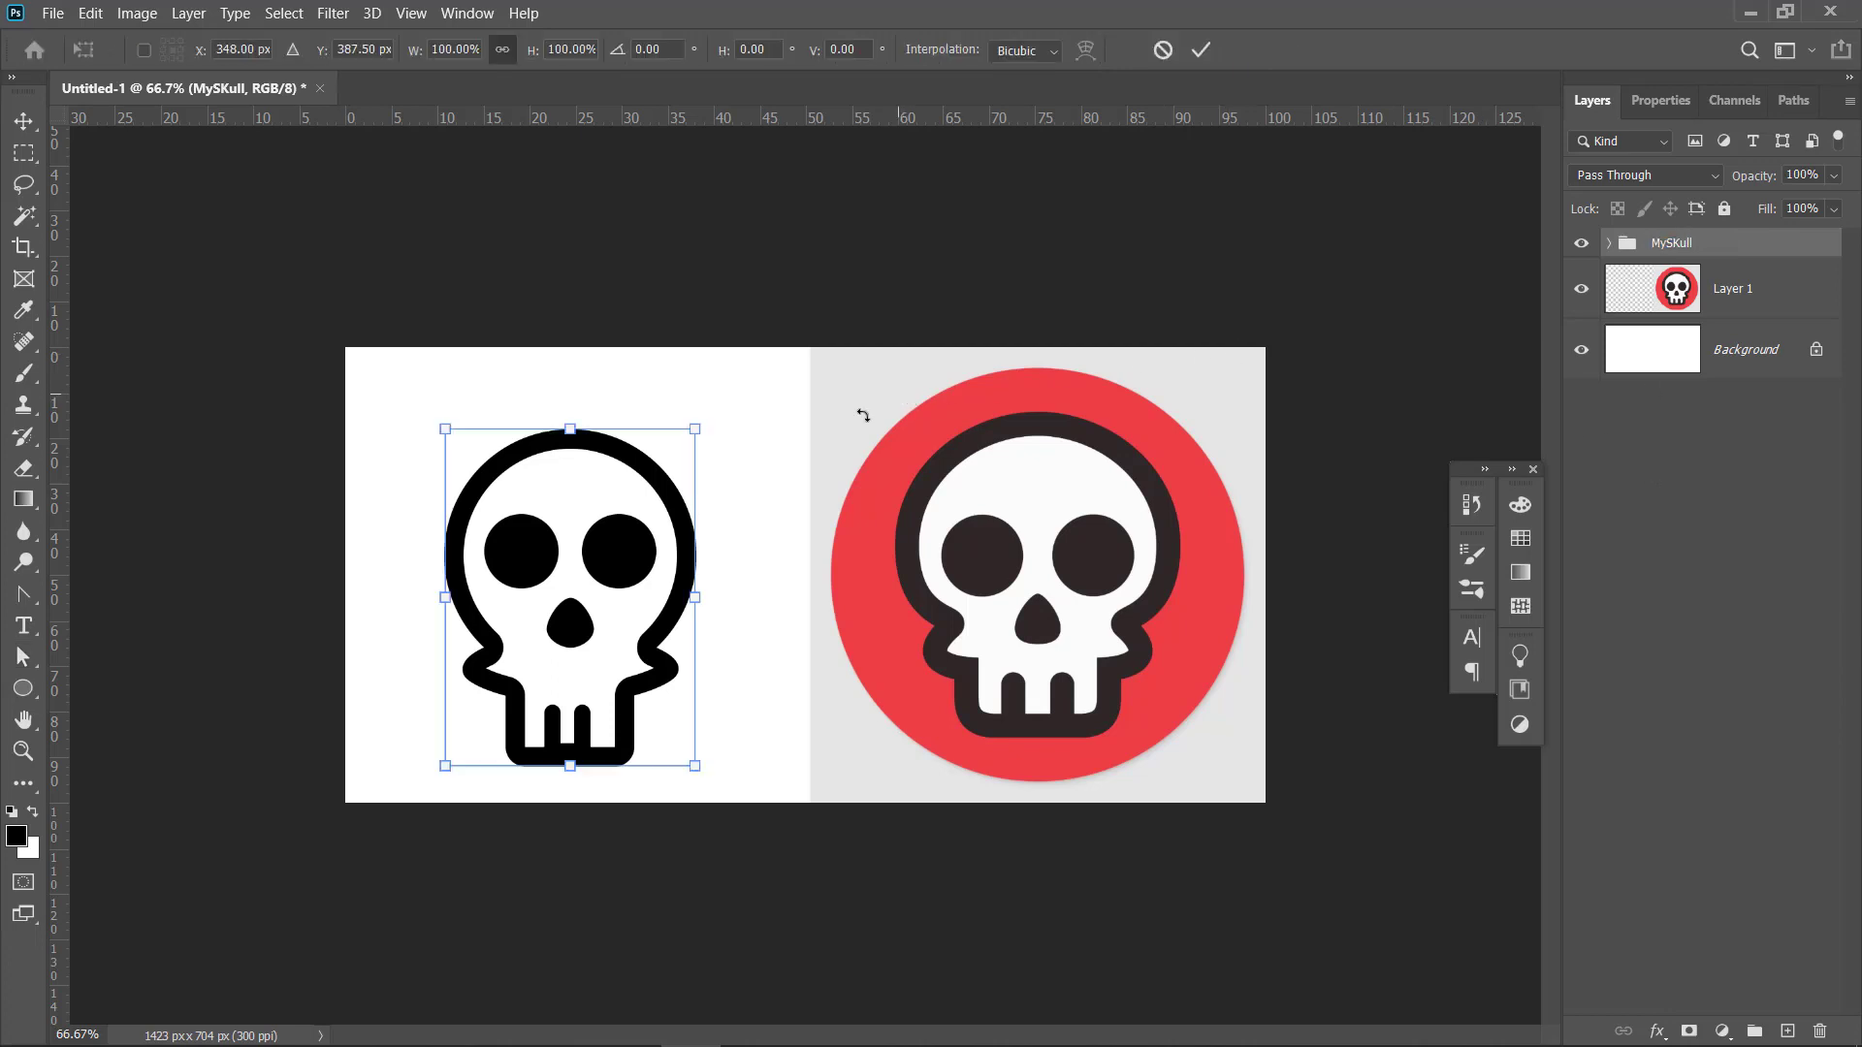
drag(695, 429, 640, 482)
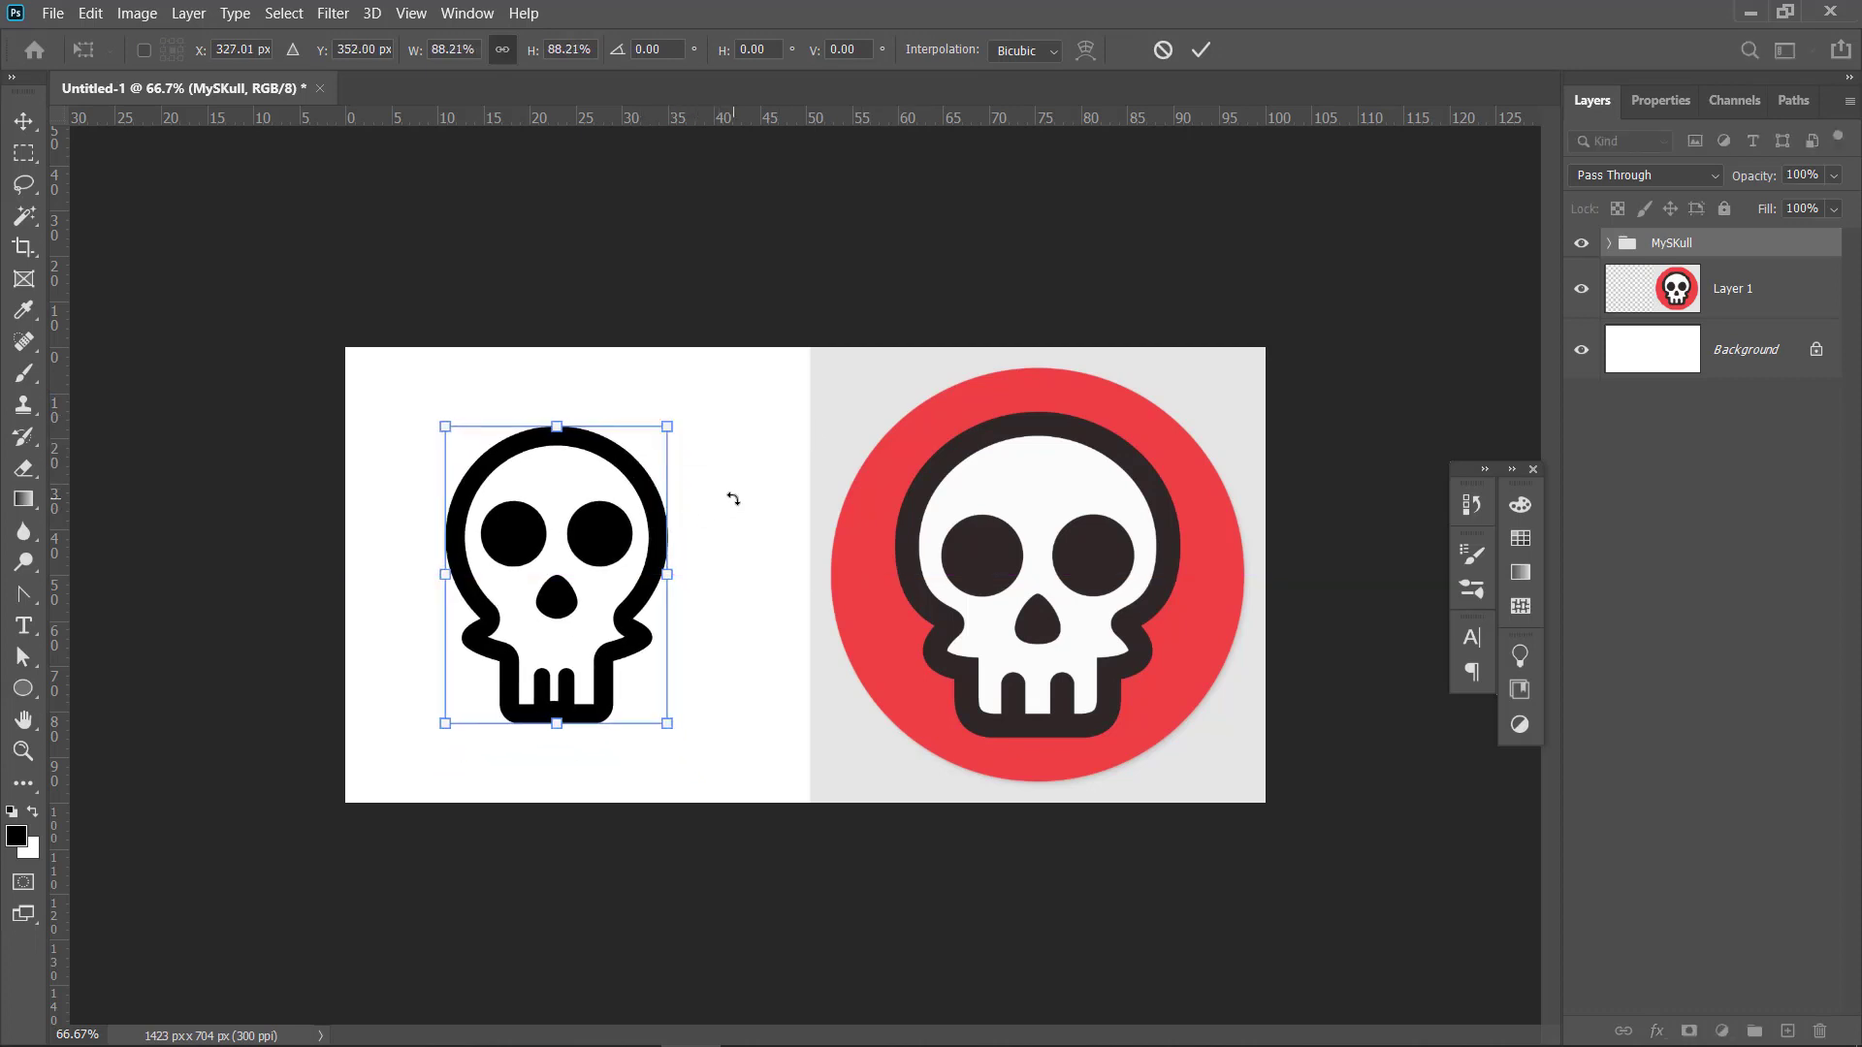
key(Return)
key(a)
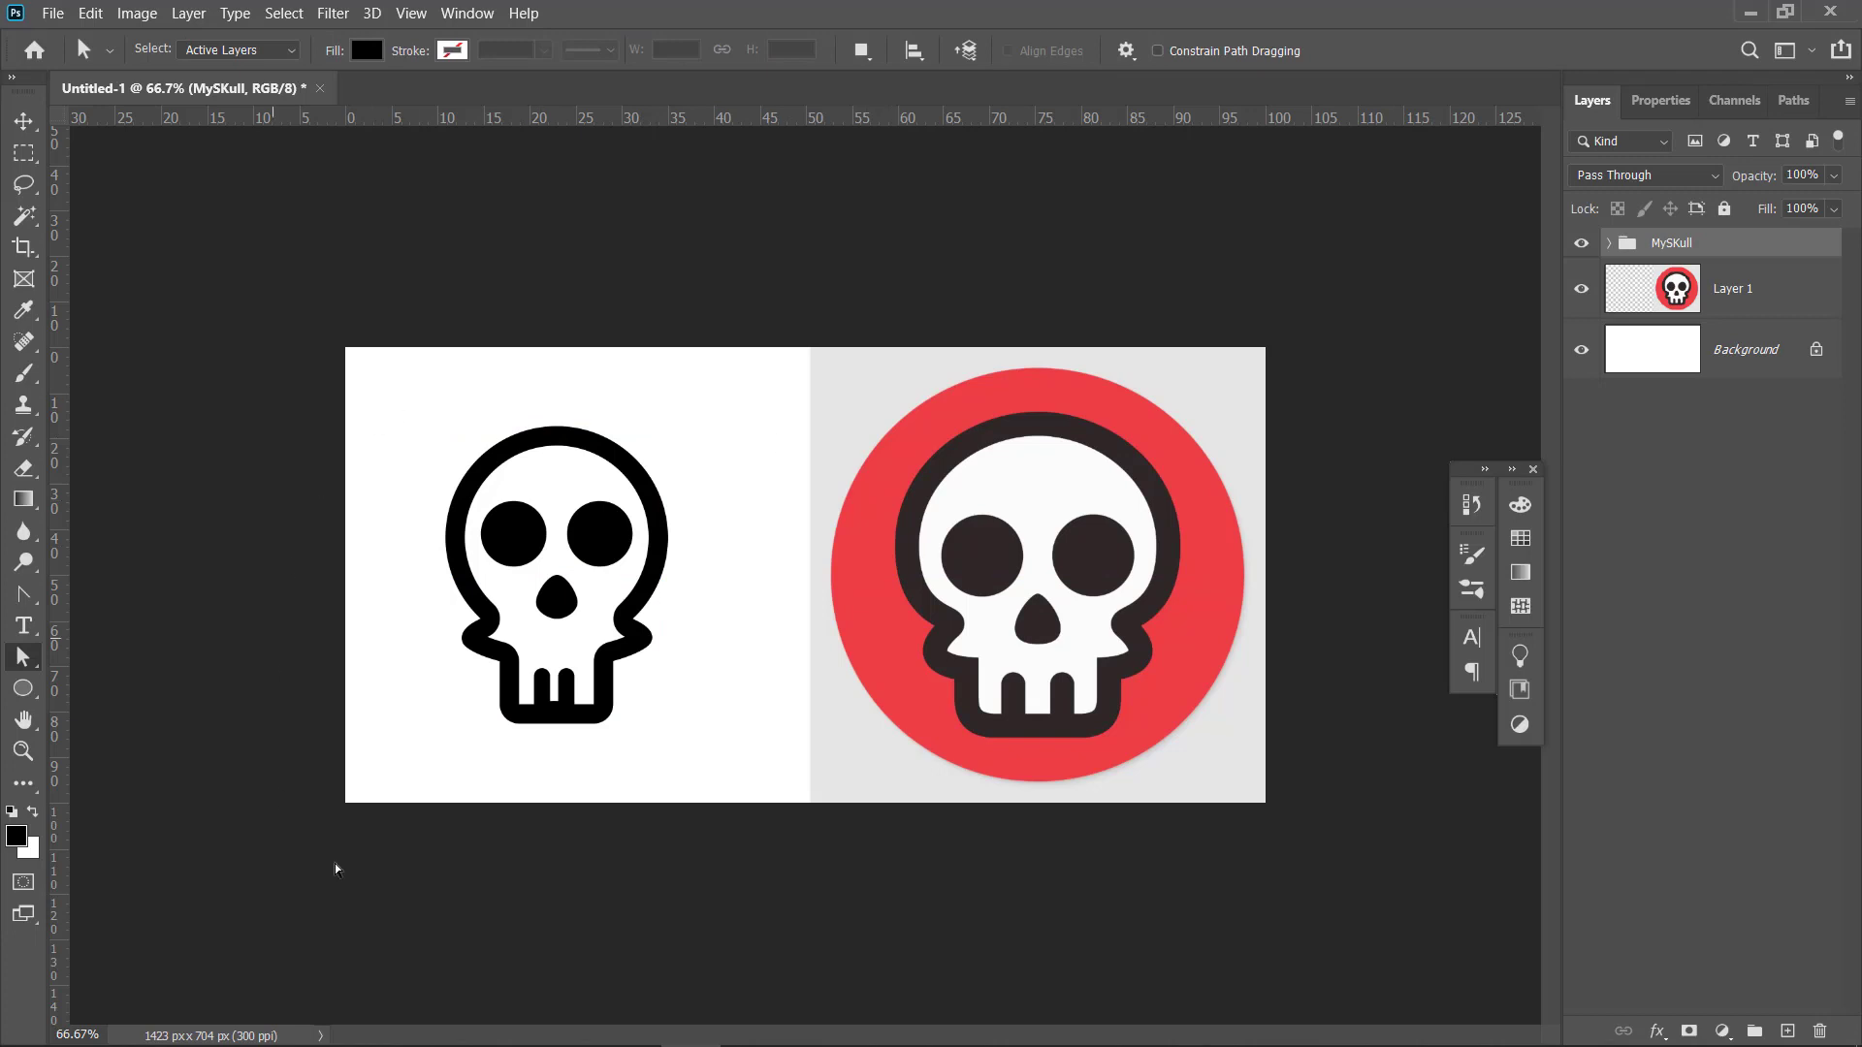
Draw a red, stroke-free Ellipse 4 circle around the skull and place it beneath MySKull
click(23, 690)
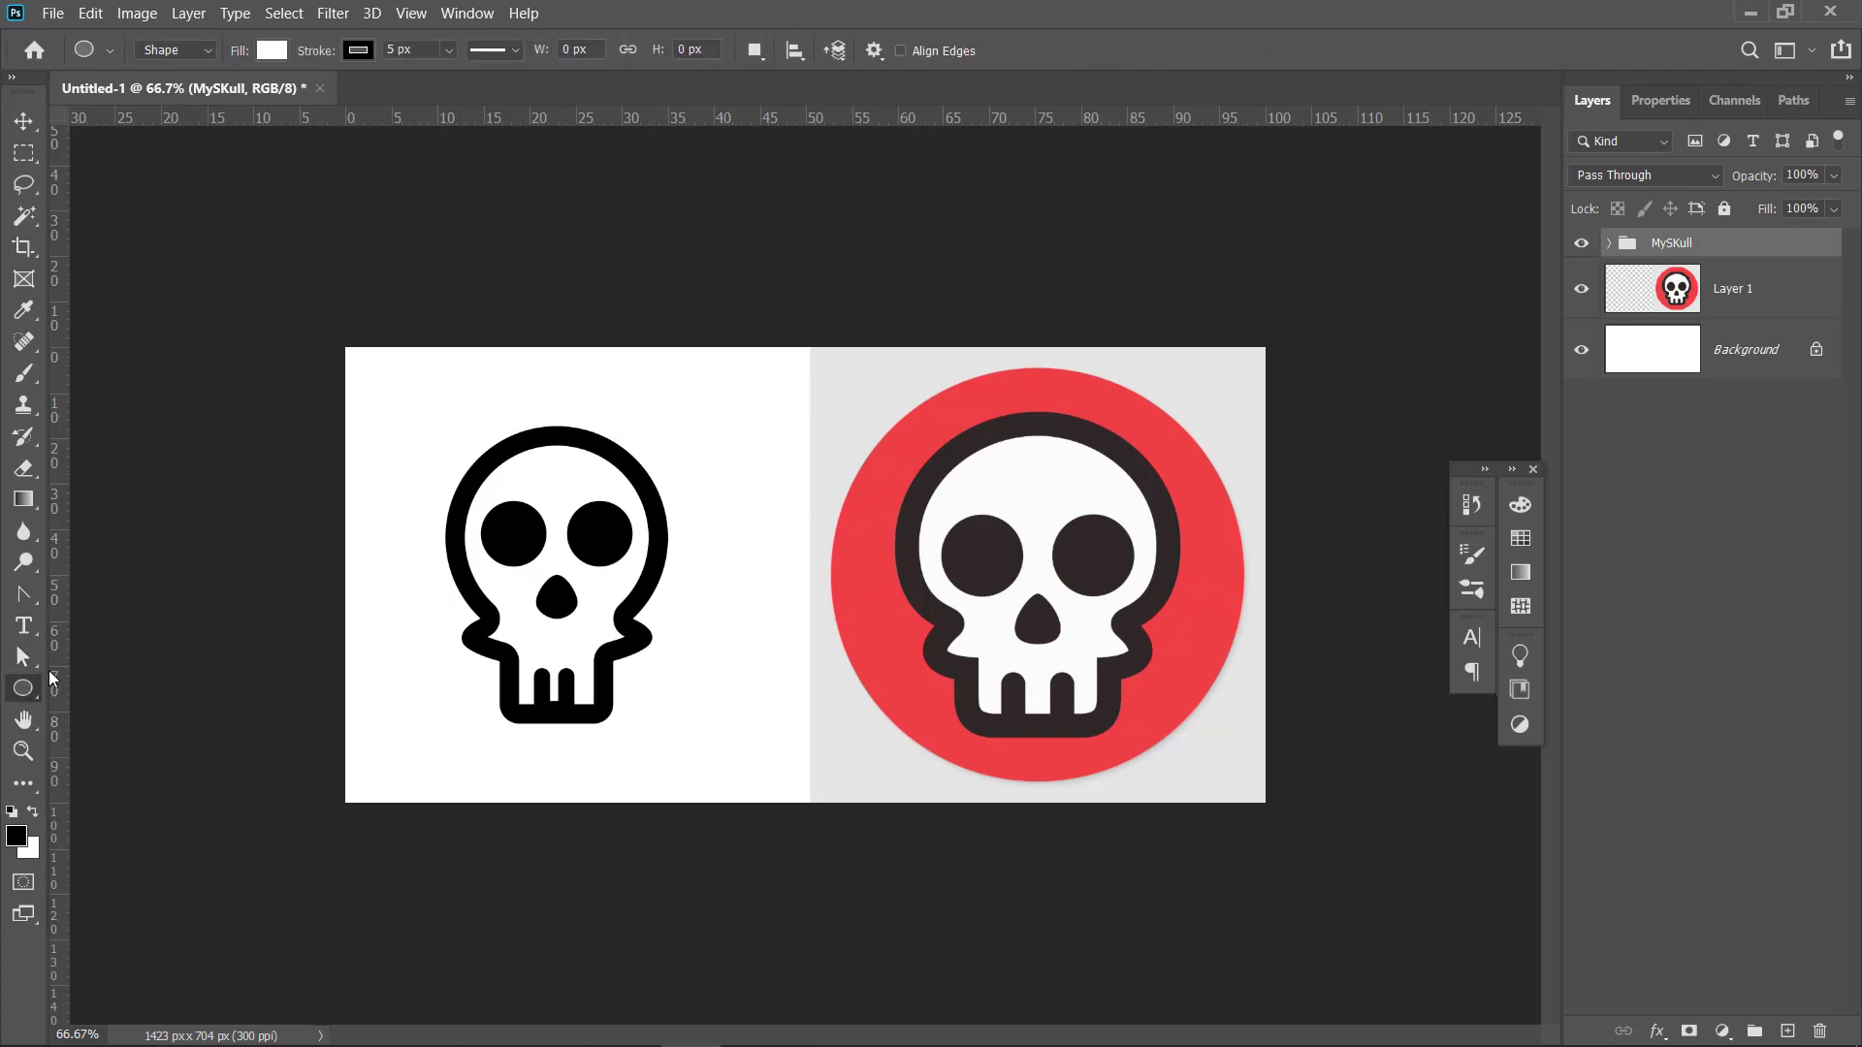
click(358, 52)
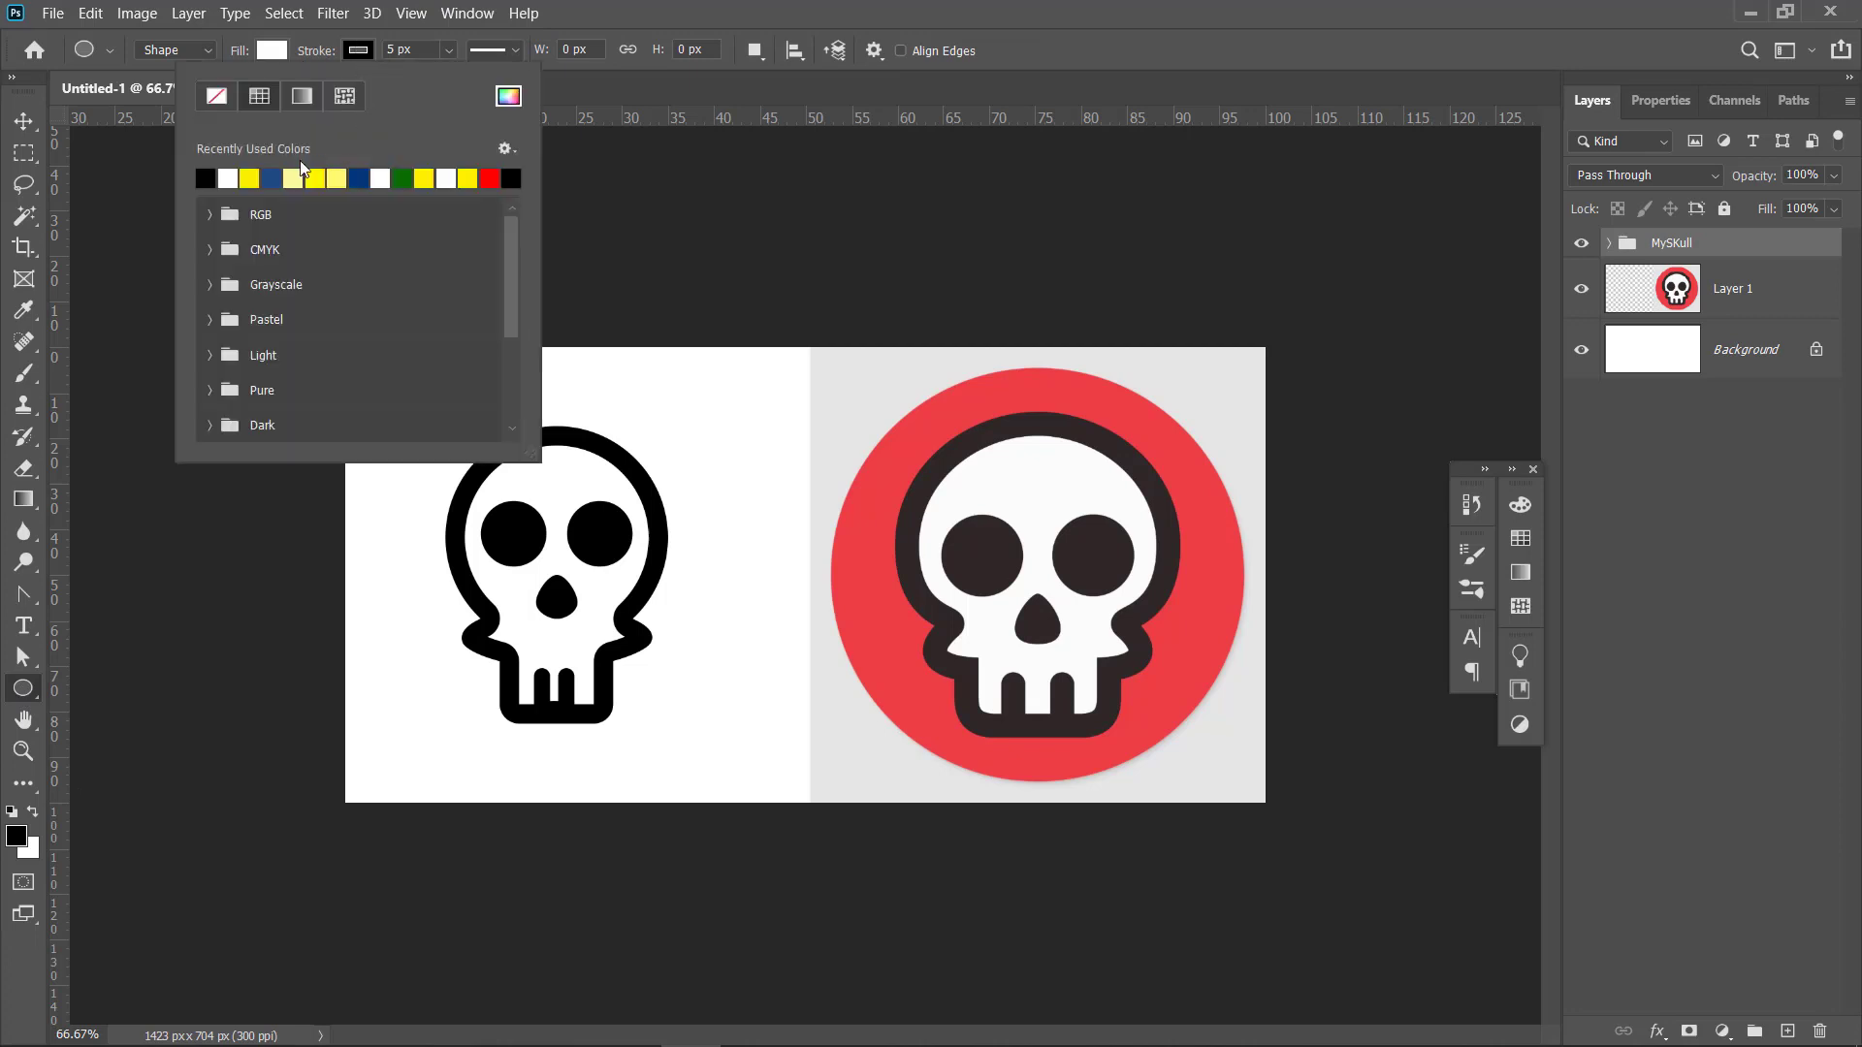
click(230, 98)
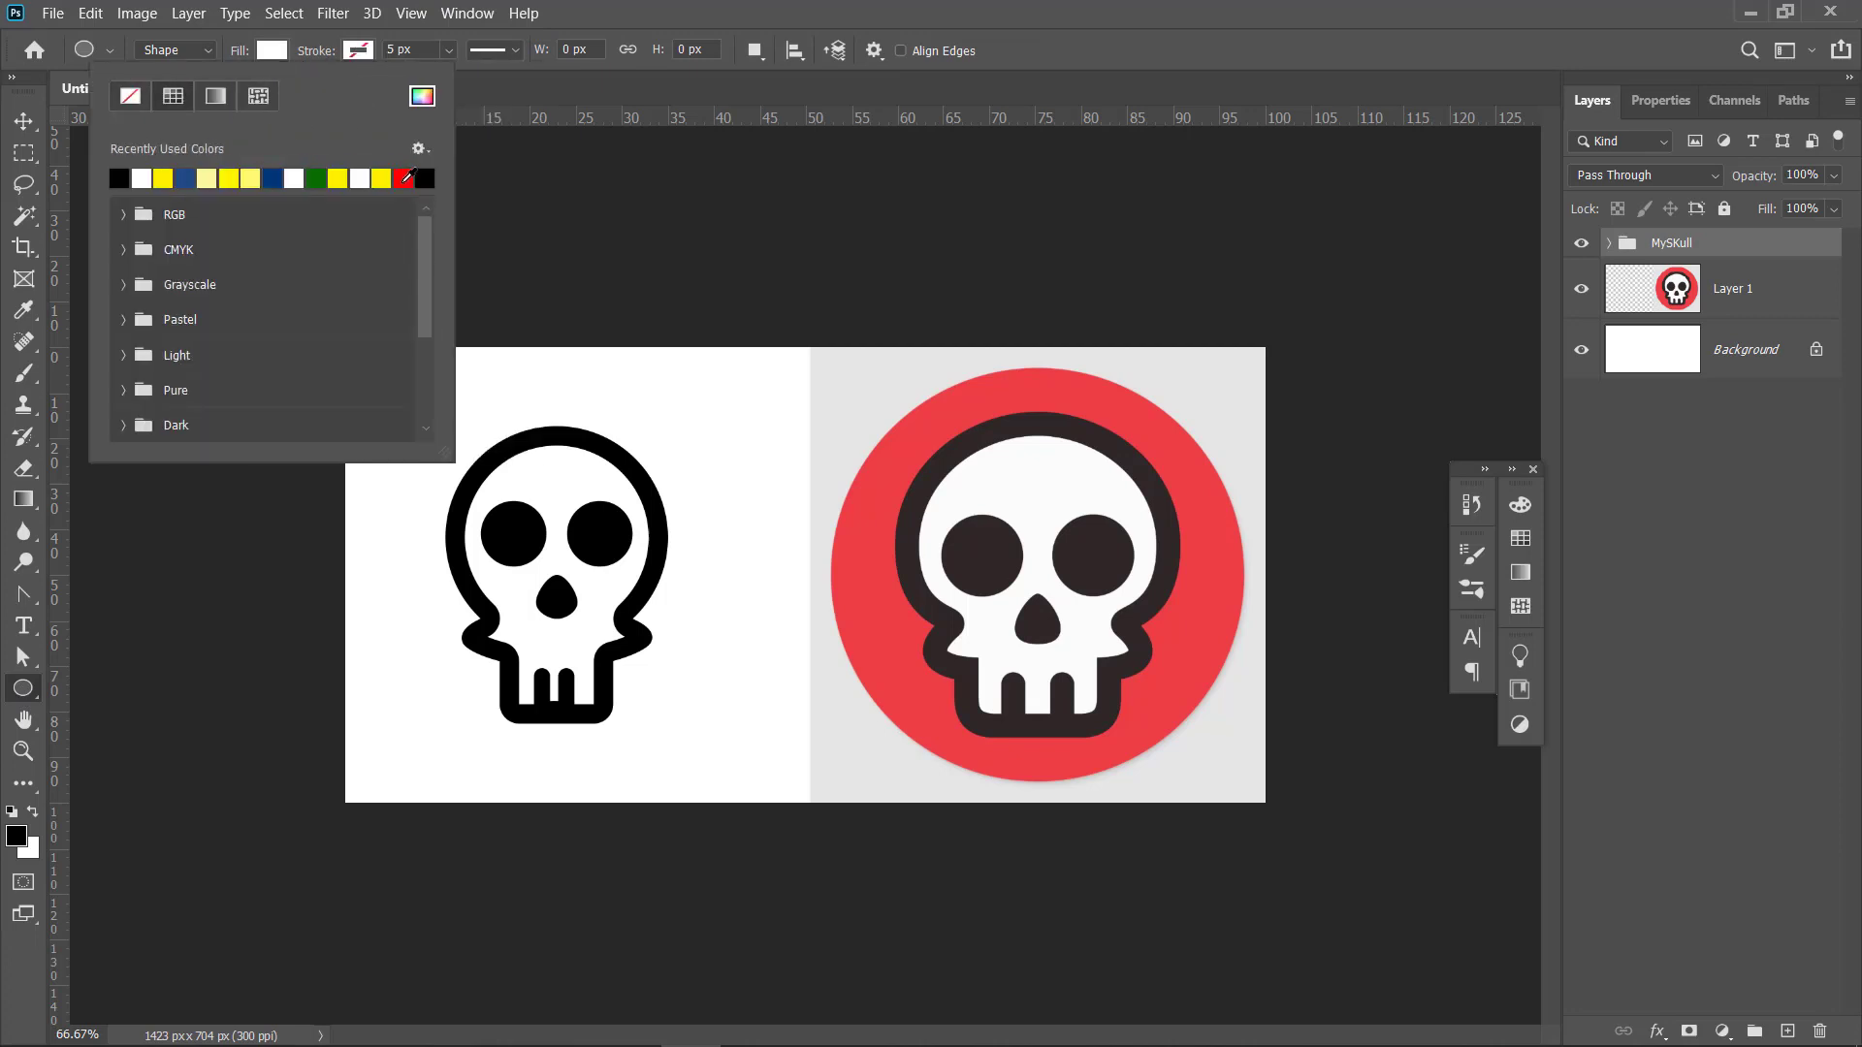
click(405, 178)
key(Return)
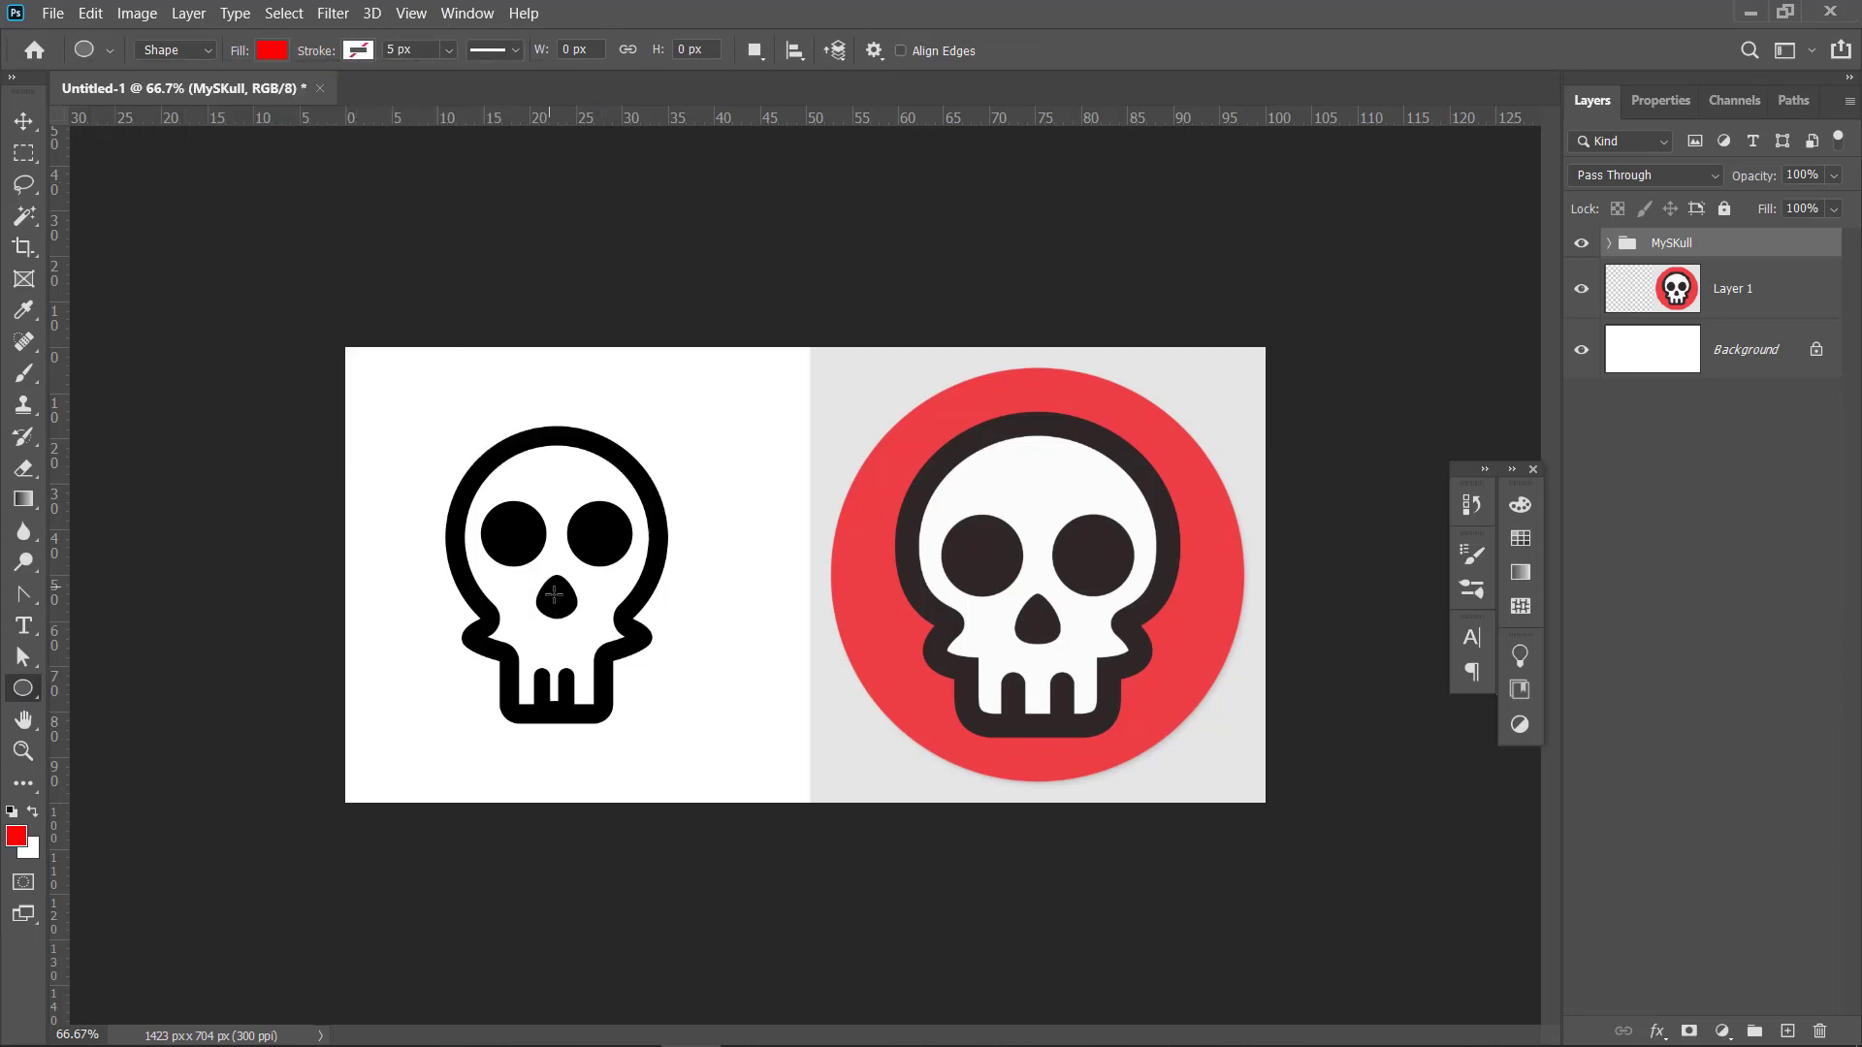
drag(554, 596, 742, 409)
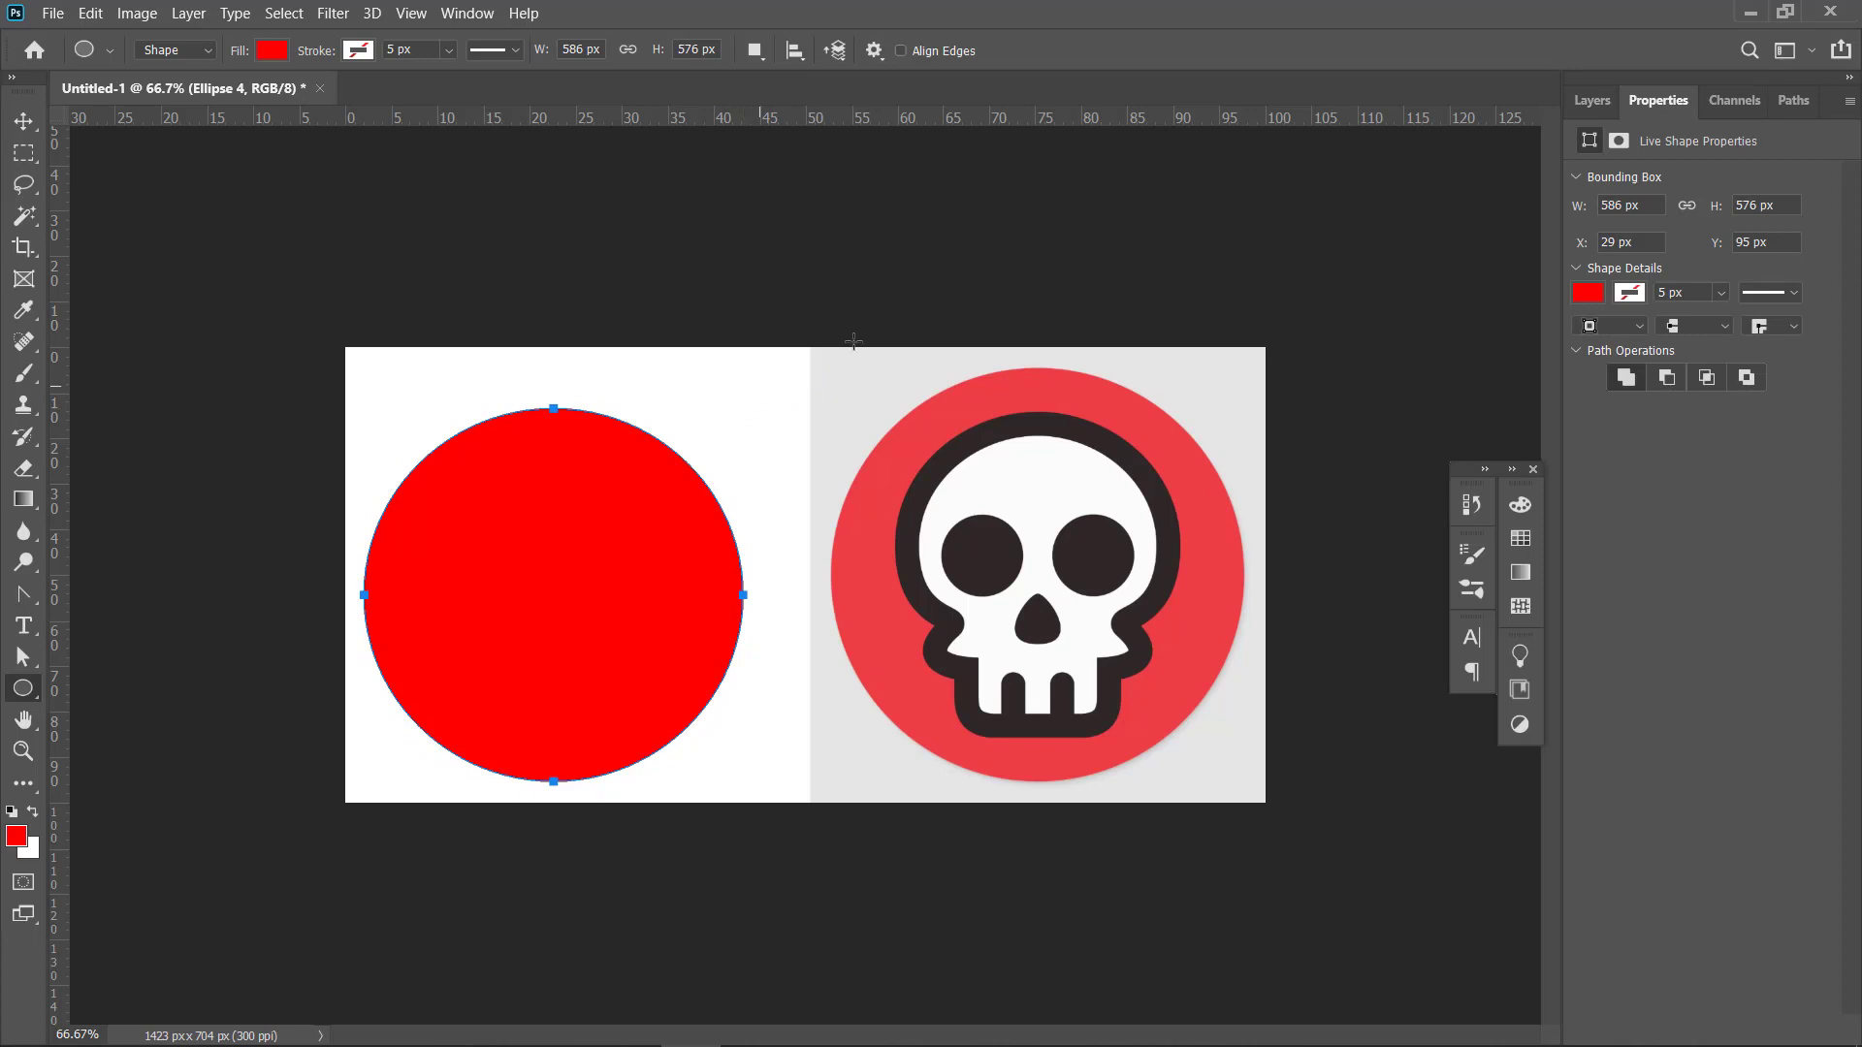
click(1595, 97)
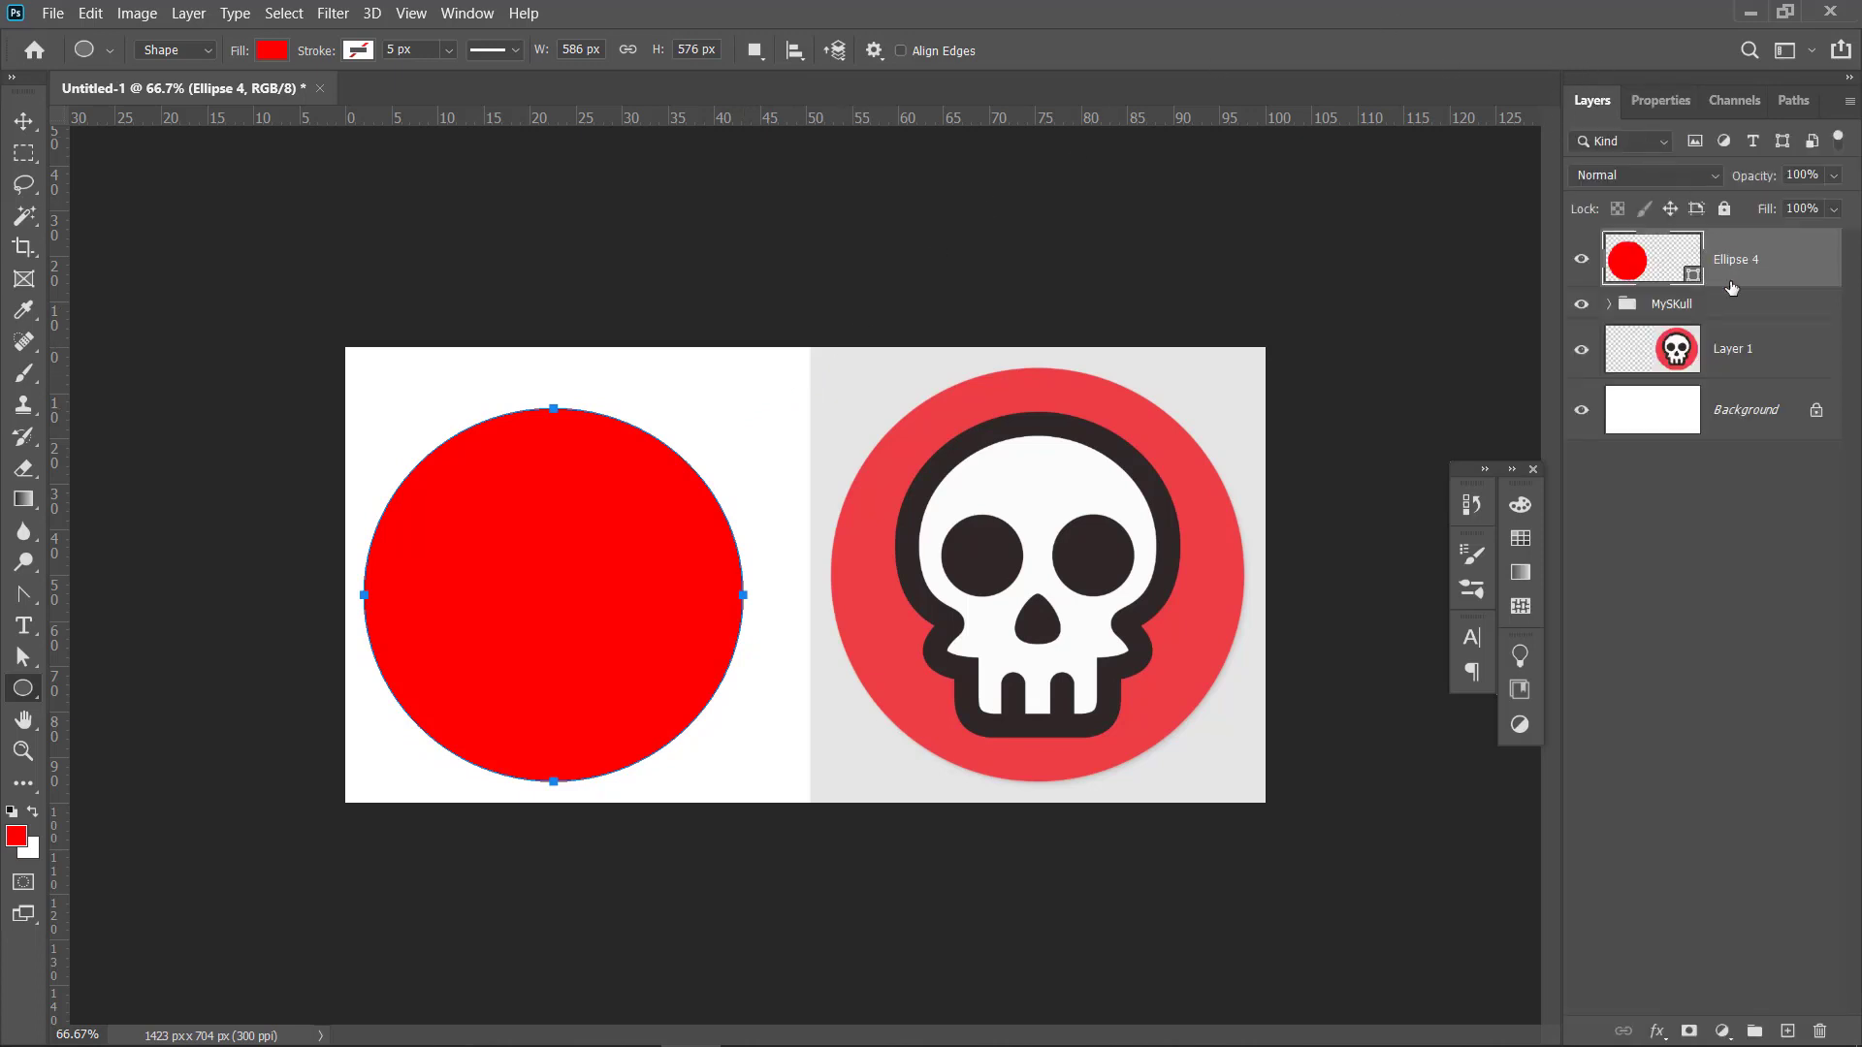
drag(1751, 272, 1699, 320)
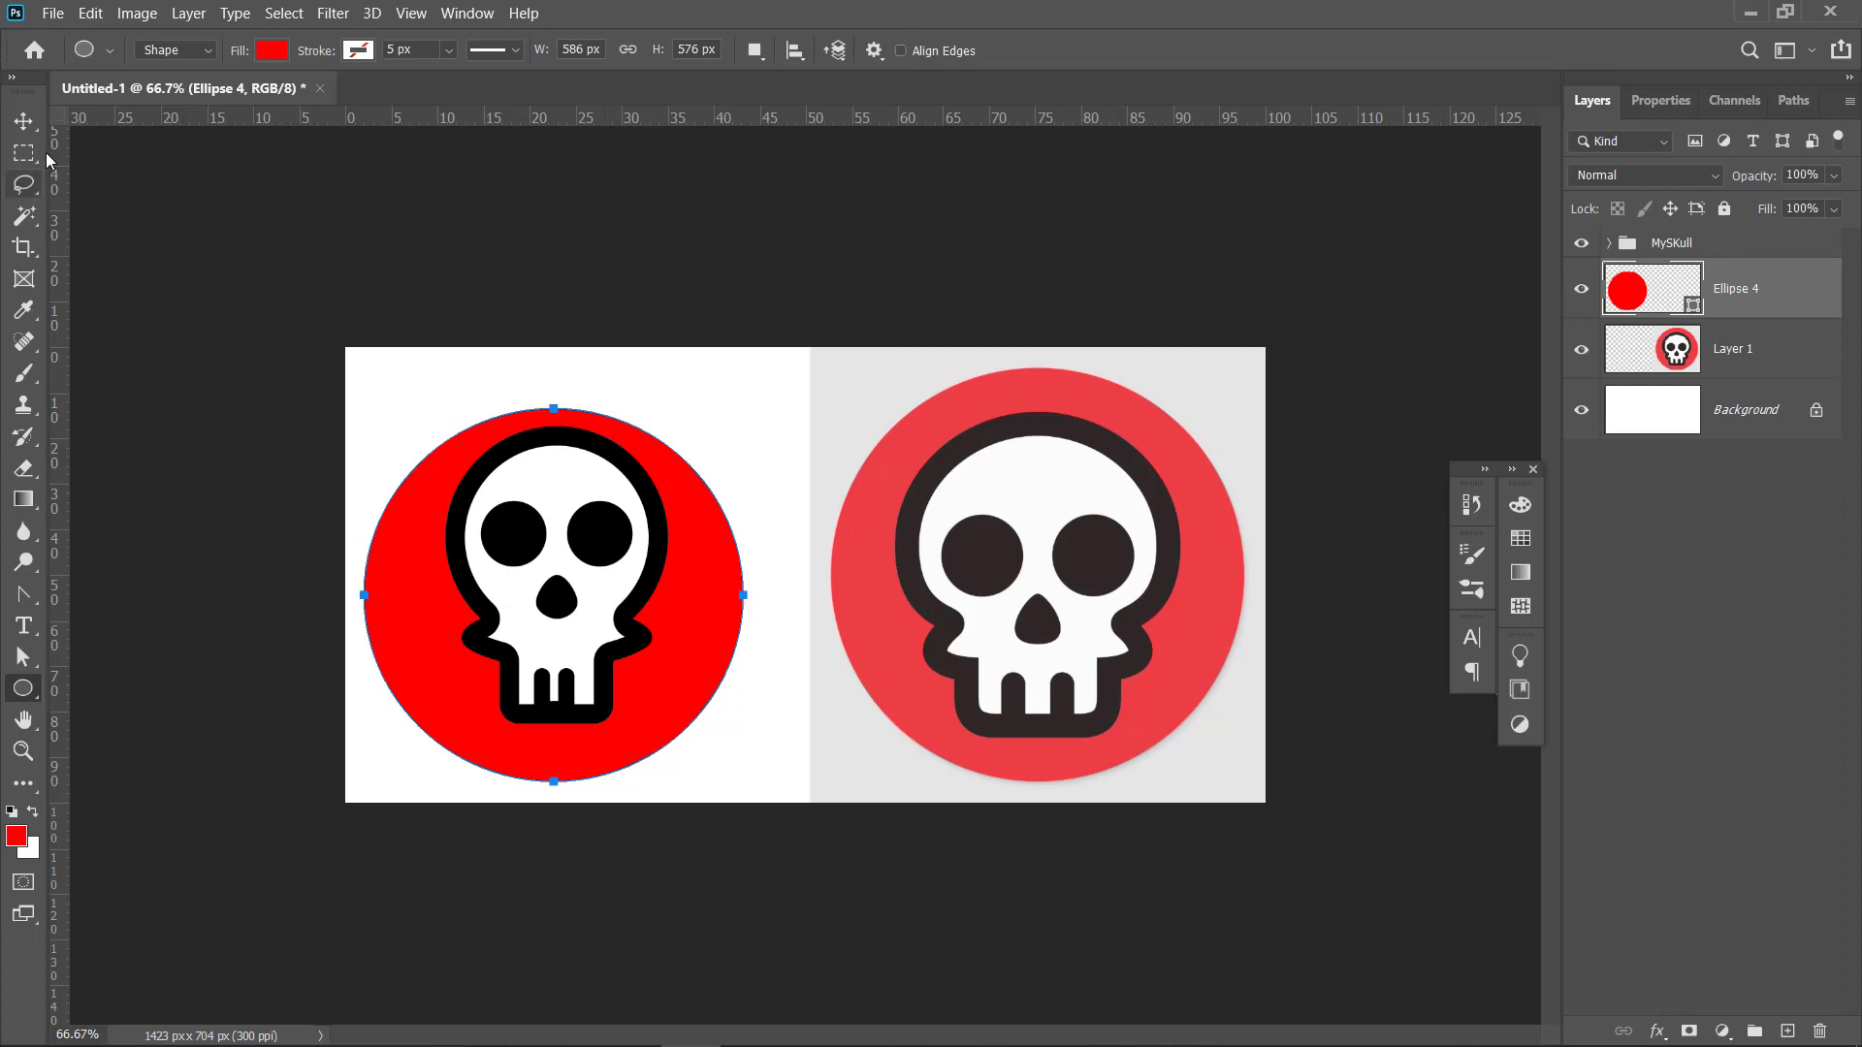
Change the circle's fill to the reference red ed3e45 sampled from the reference image
click(272, 51)
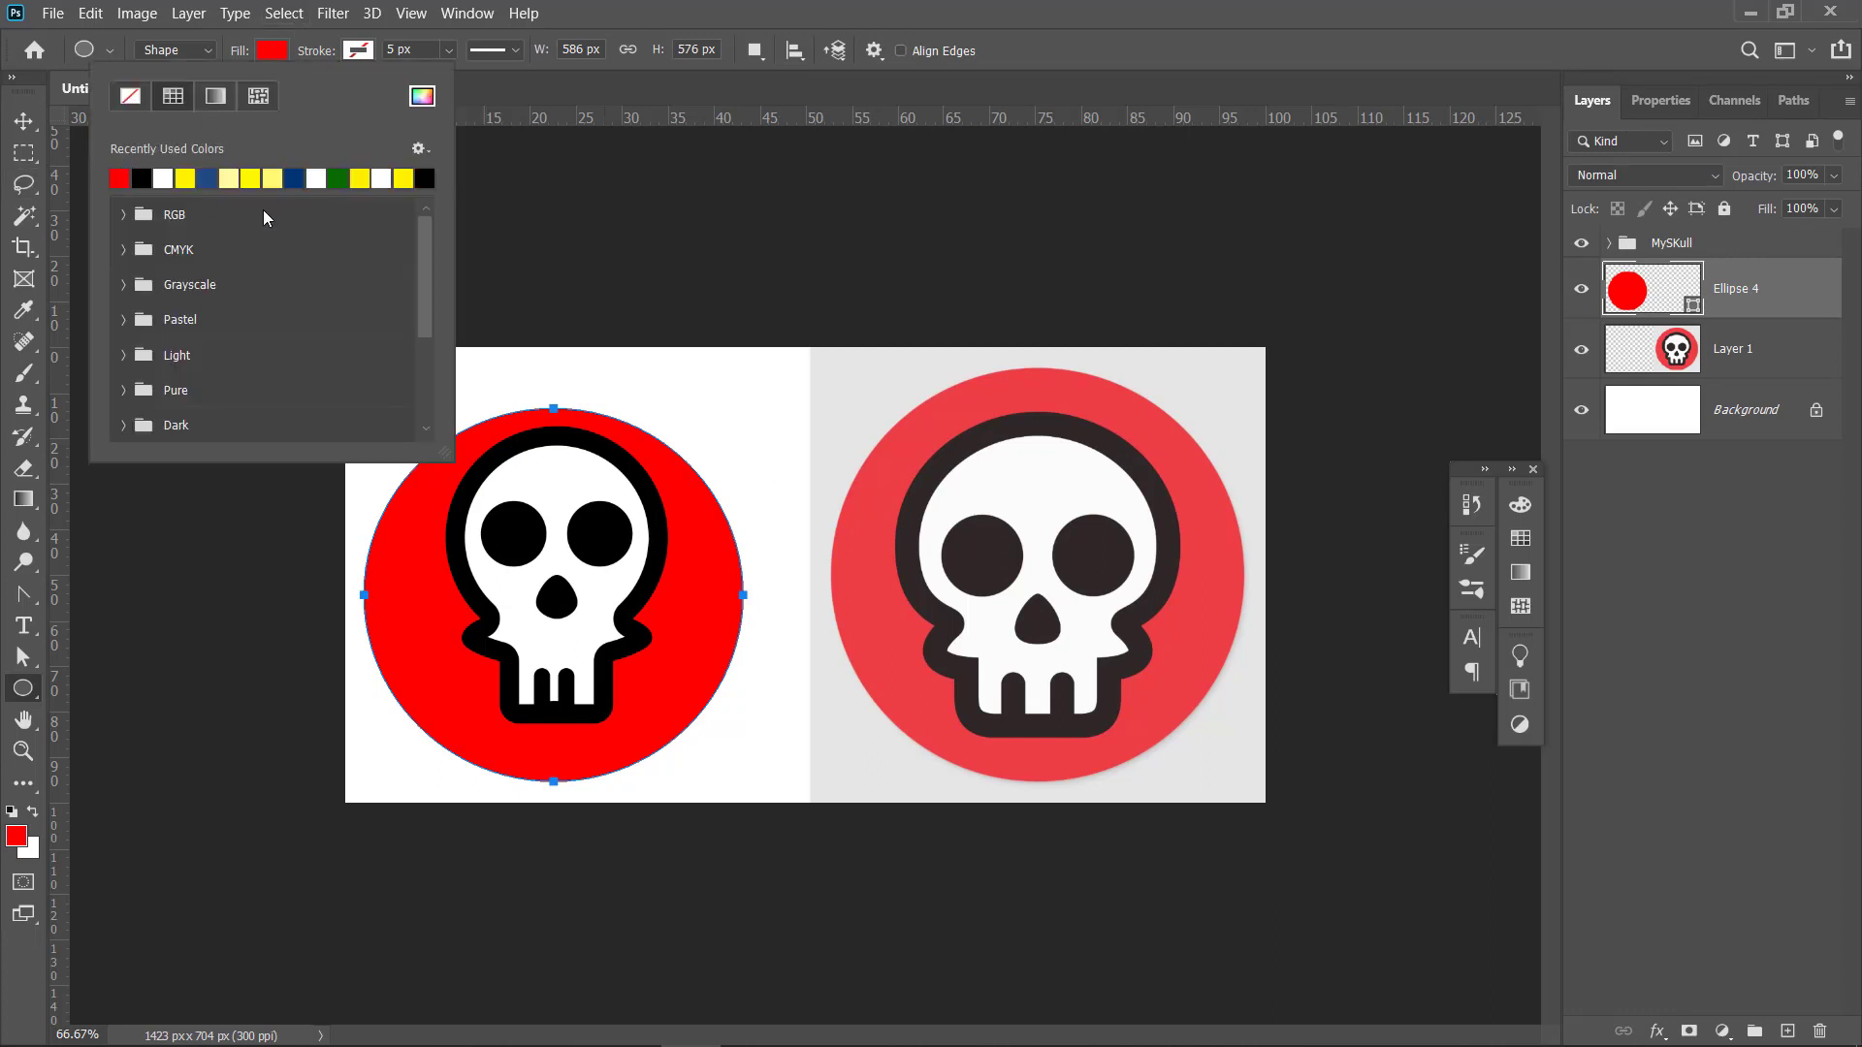
click(422, 95)
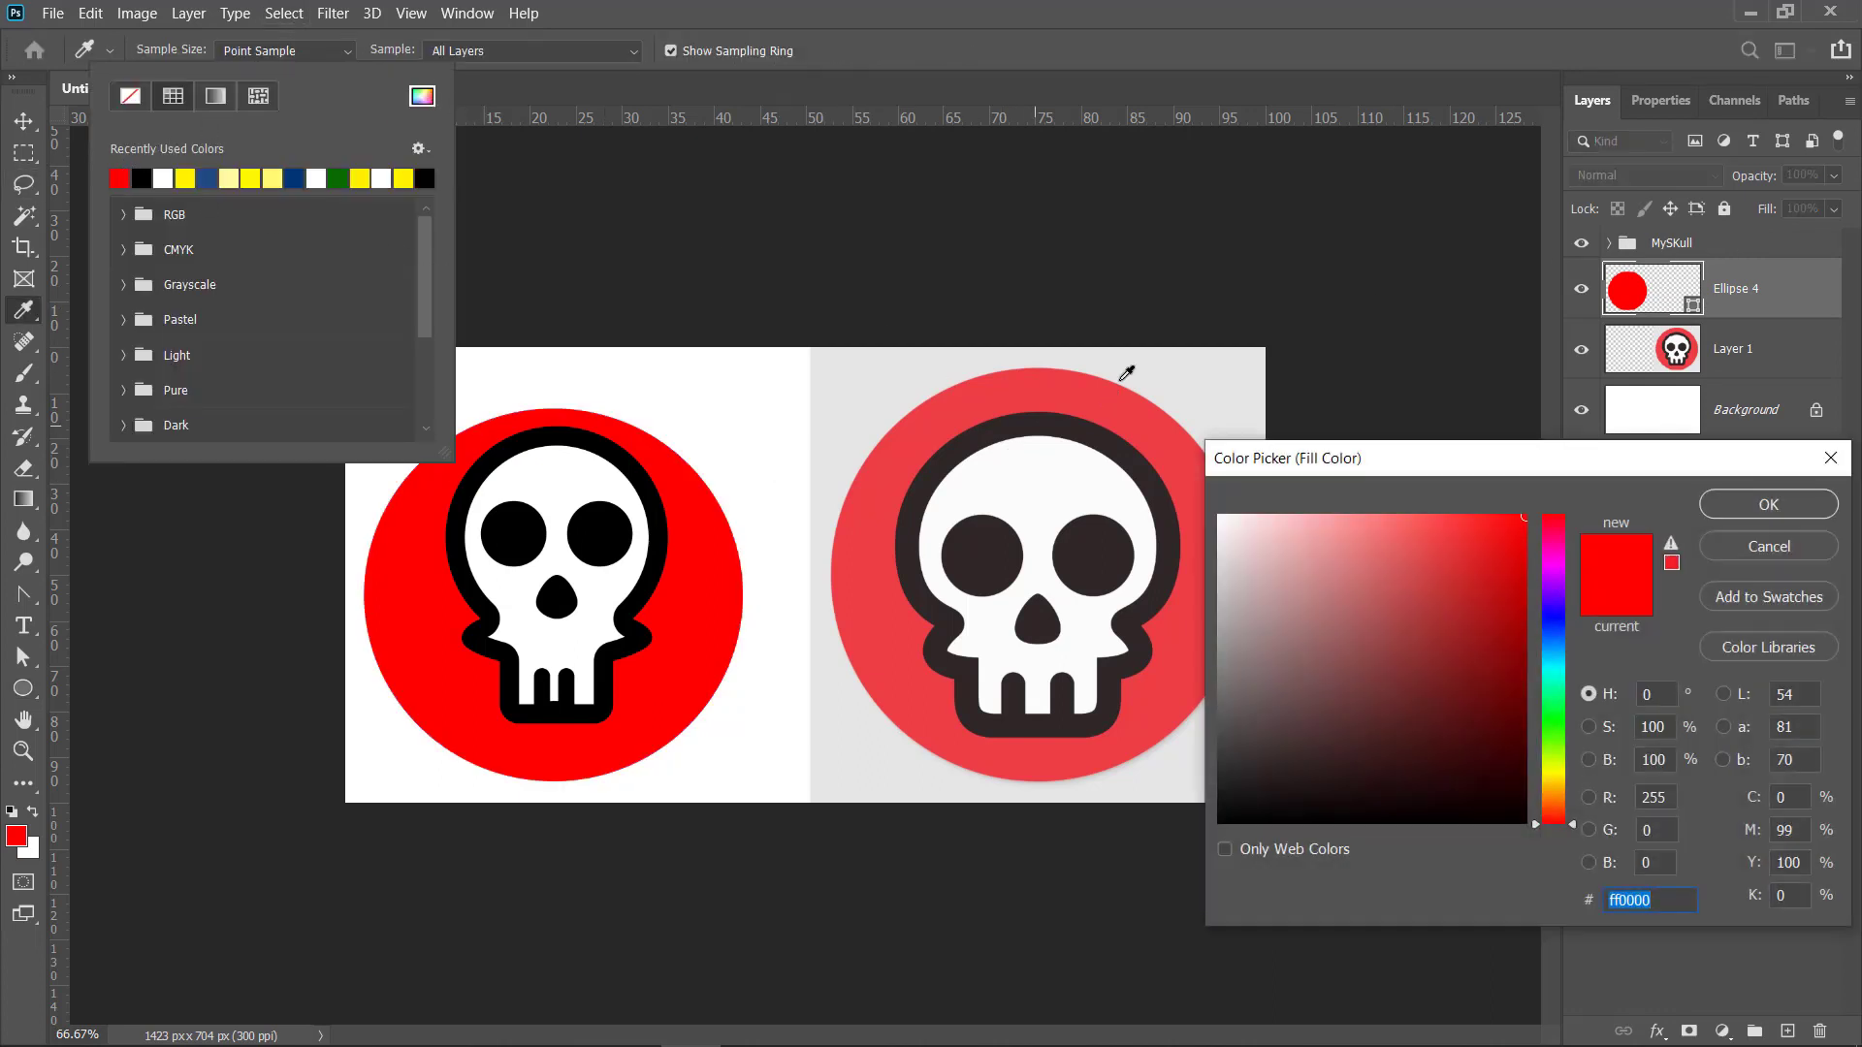
click(1112, 400)
click(1766, 503)
click(749, 9)
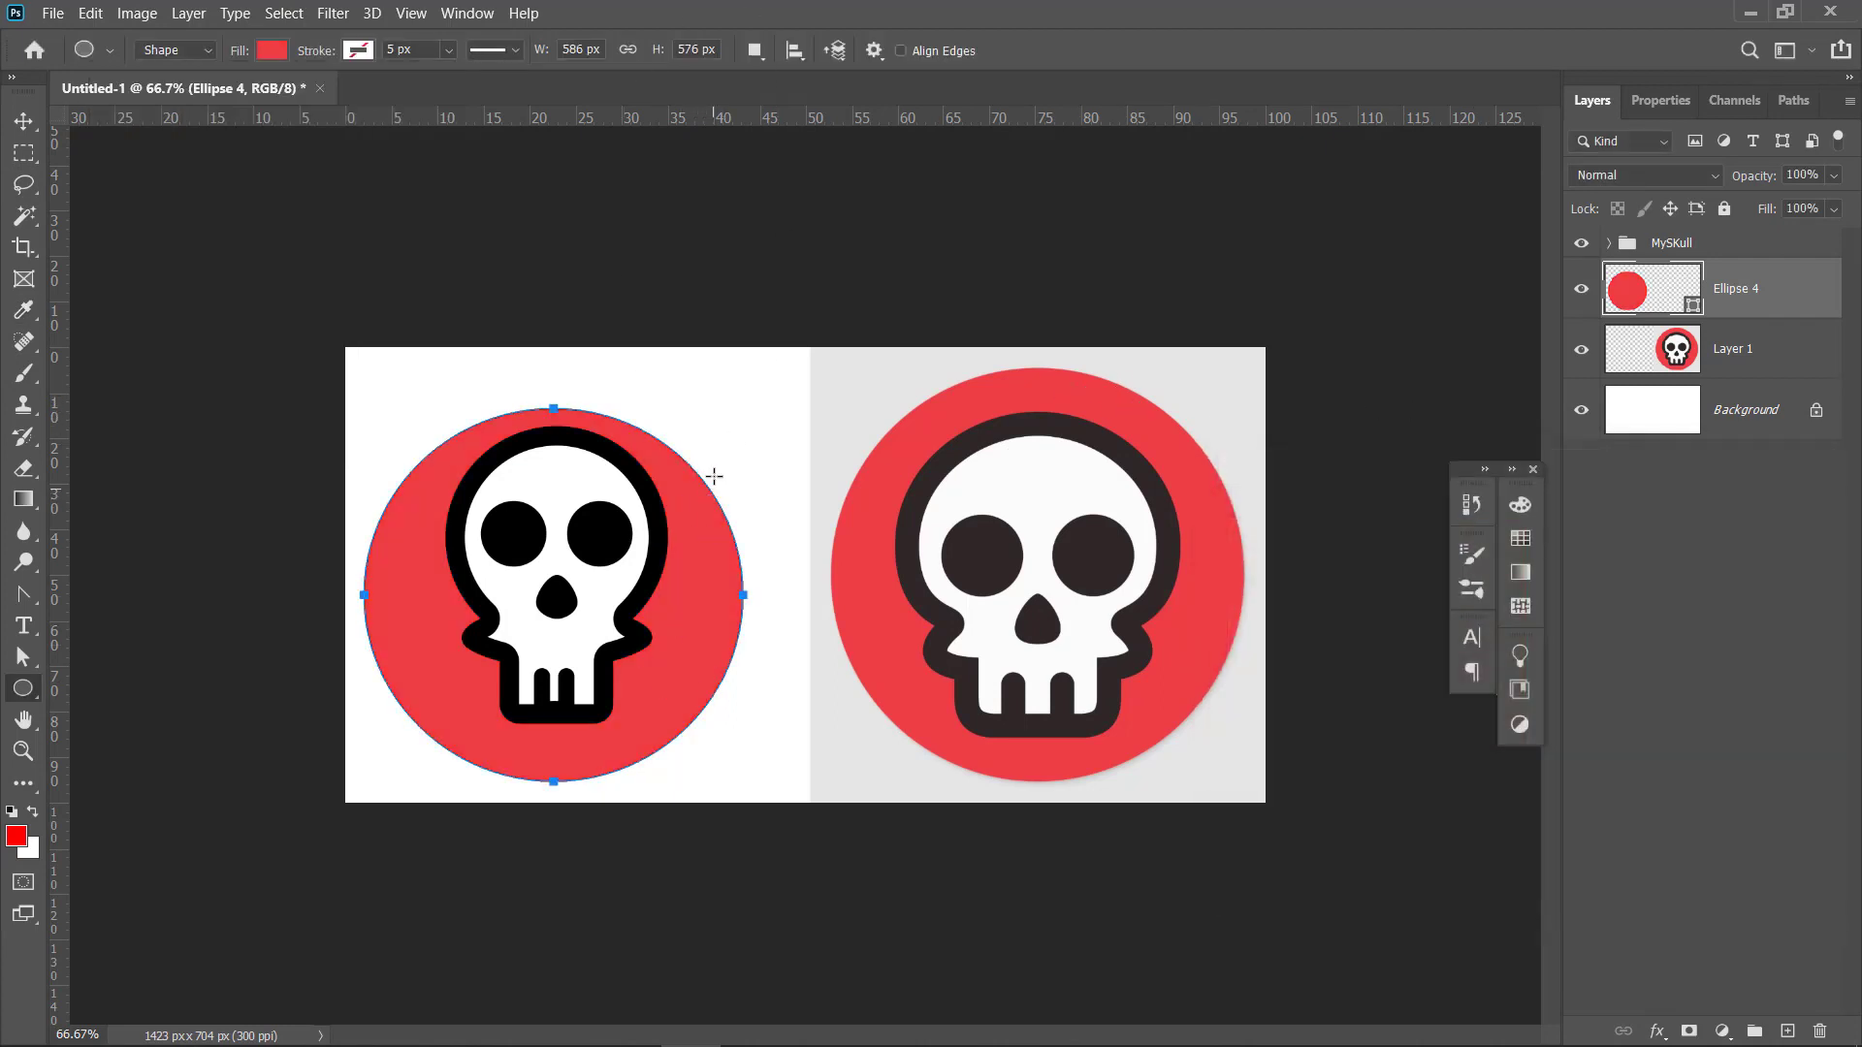
Move the red circle so it sits centred behind the skull
click(23, 121)
mouse_move(679, 631)
mouse_down()
mouse_move(700, 599)
mouse_move(689, 610)
mouse_up()
key(shift+Left)
key(shift+Left)
key(shift+Left)
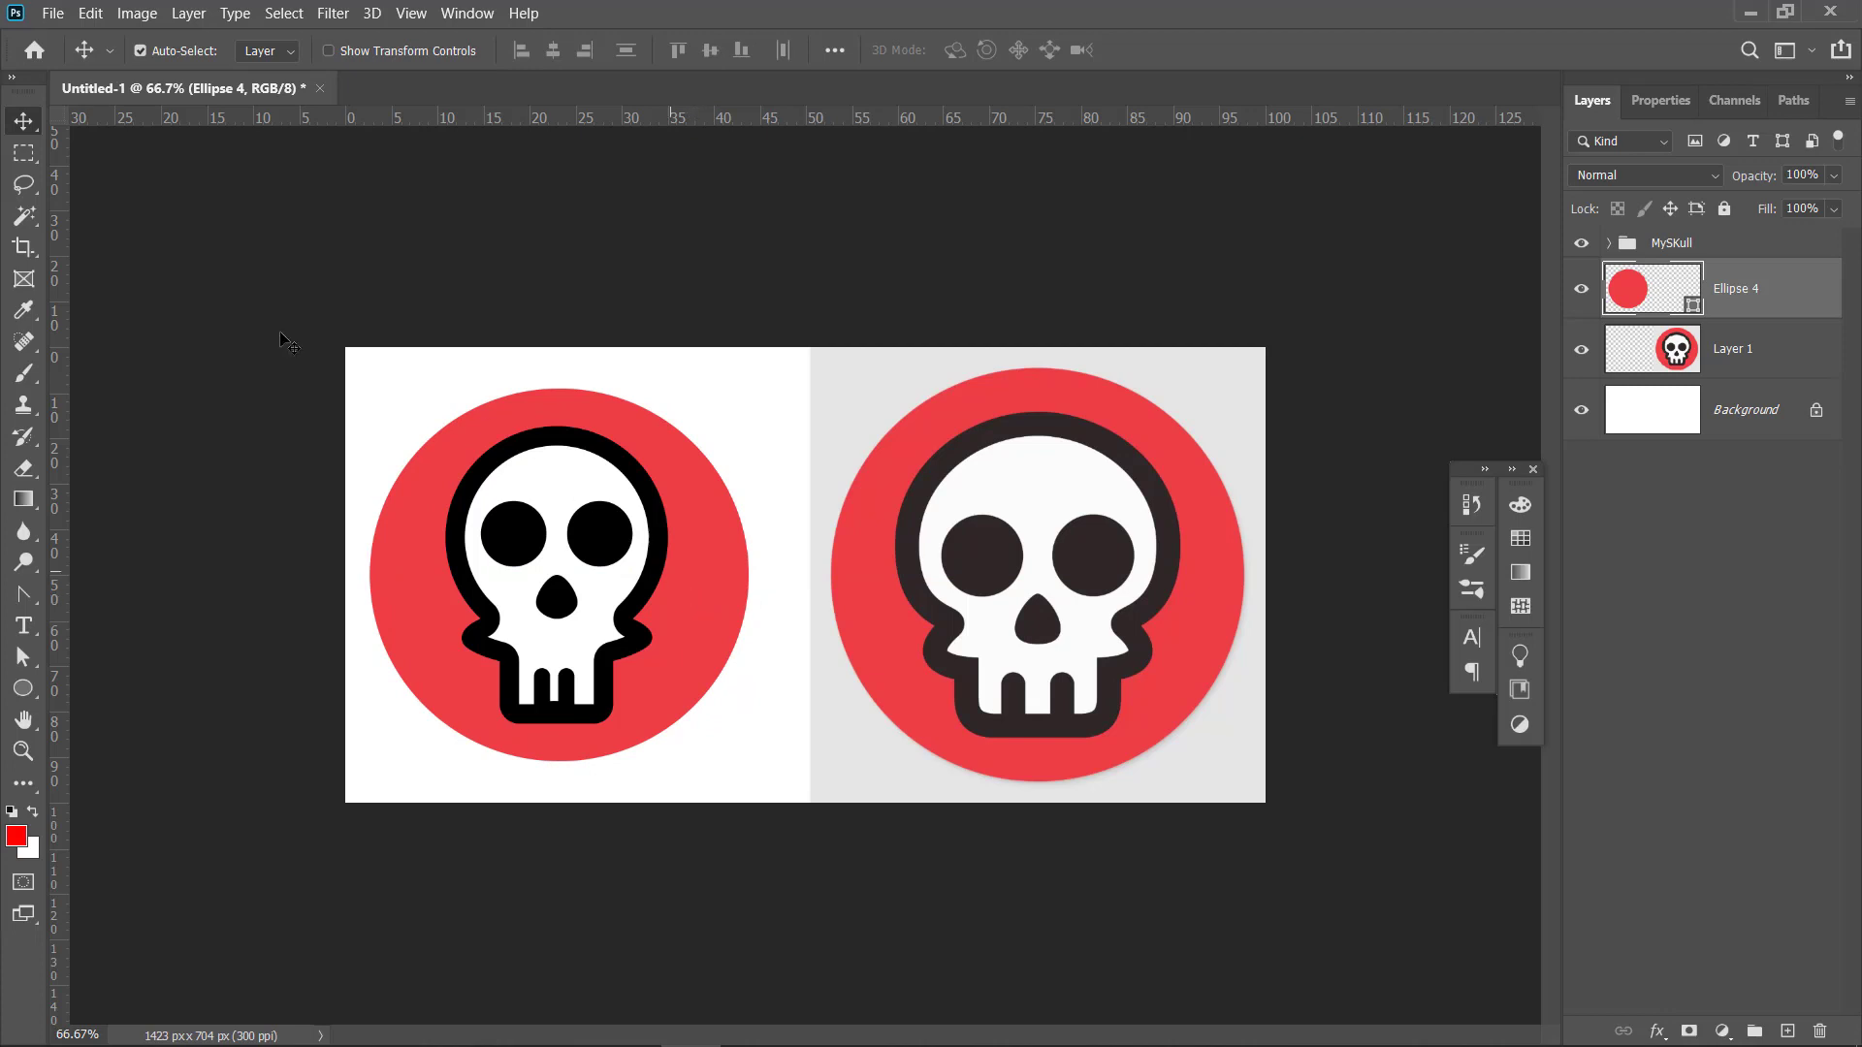
click(574, 296)
key(ctrl+1)
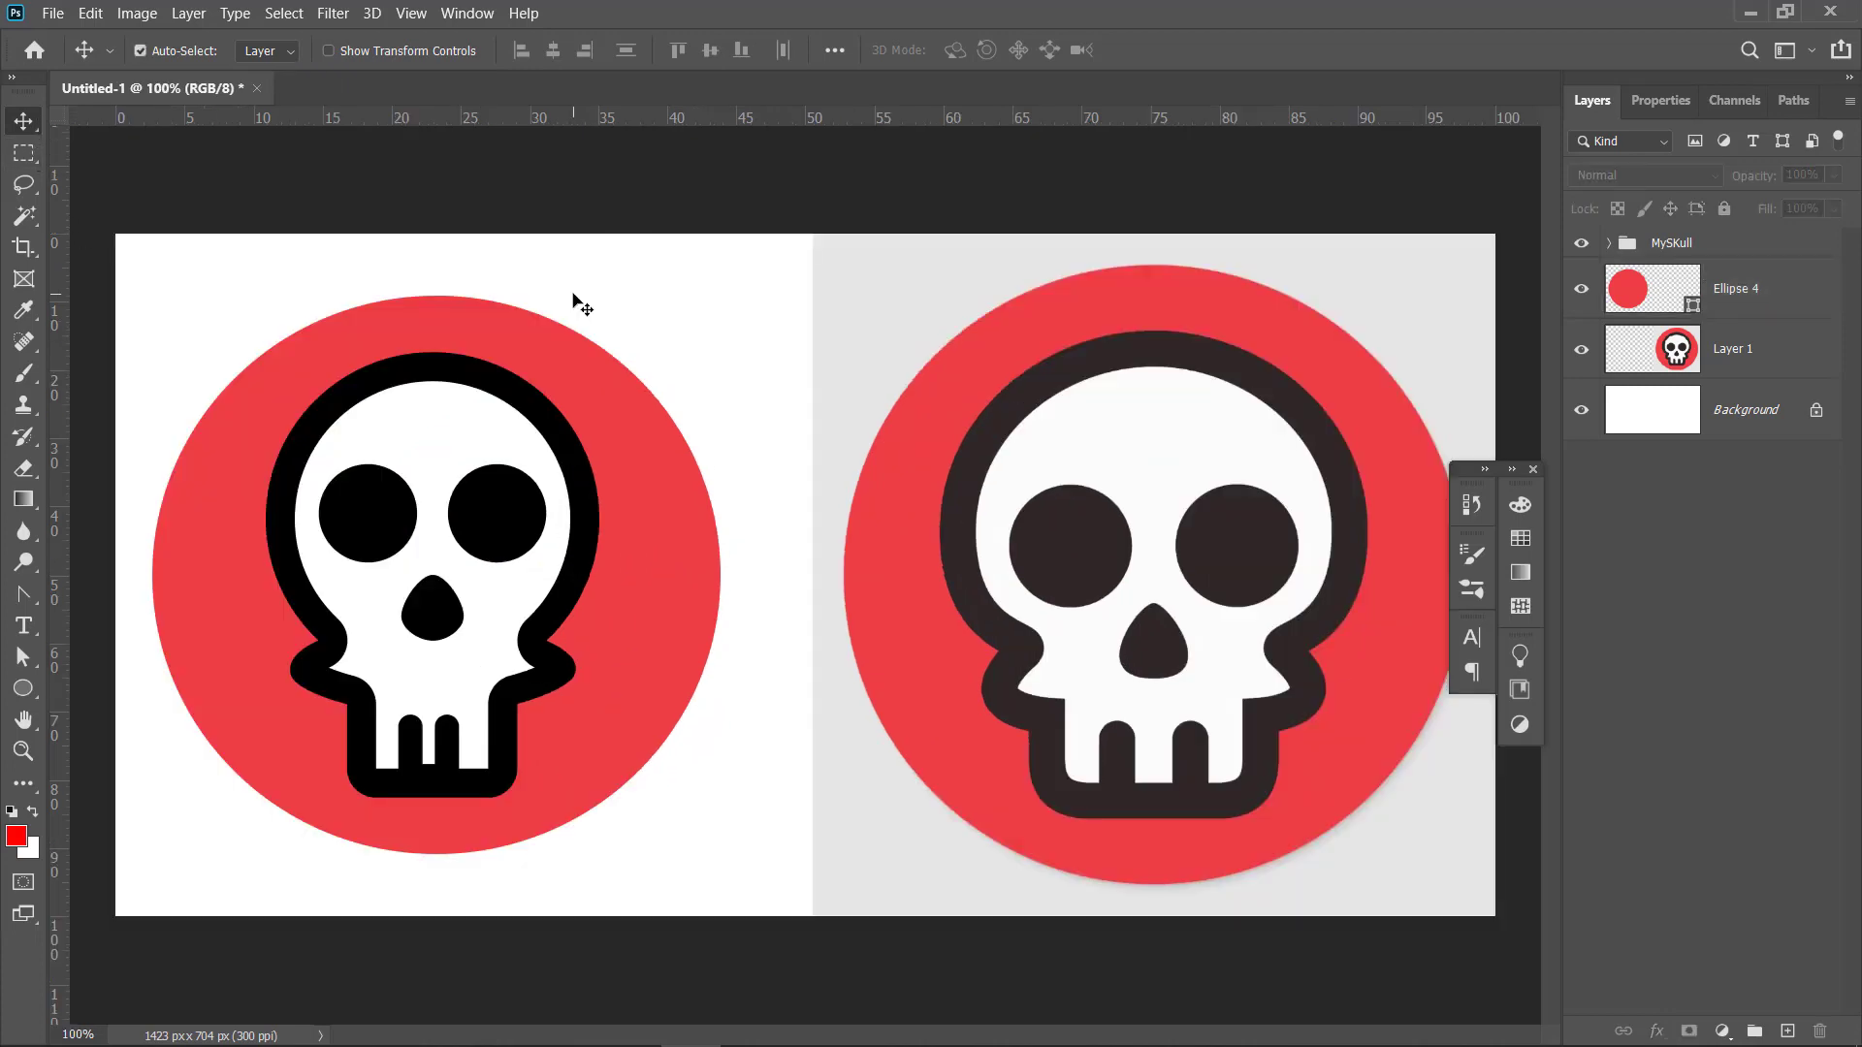